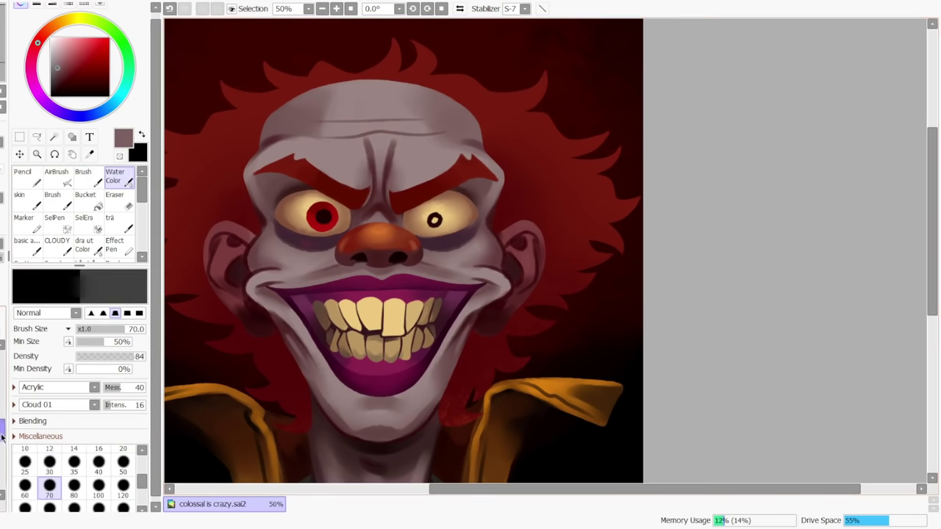
# Soften the shading on the nose bridge between the clown's eyebrows with the size 50 Eraser
pyautogui.press('e')
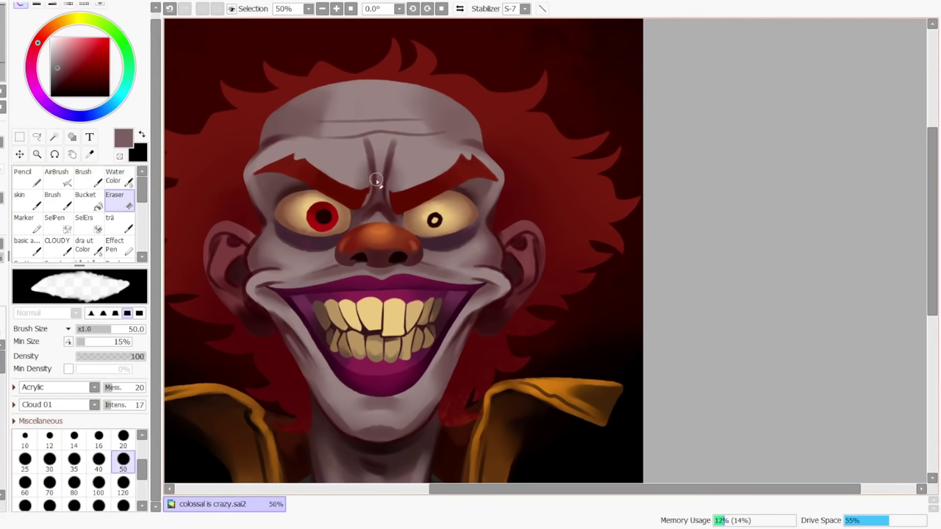
pyautogui.click(322, 8)
pyautogui.click(321, 8)
pyautogui.click(322, 8)
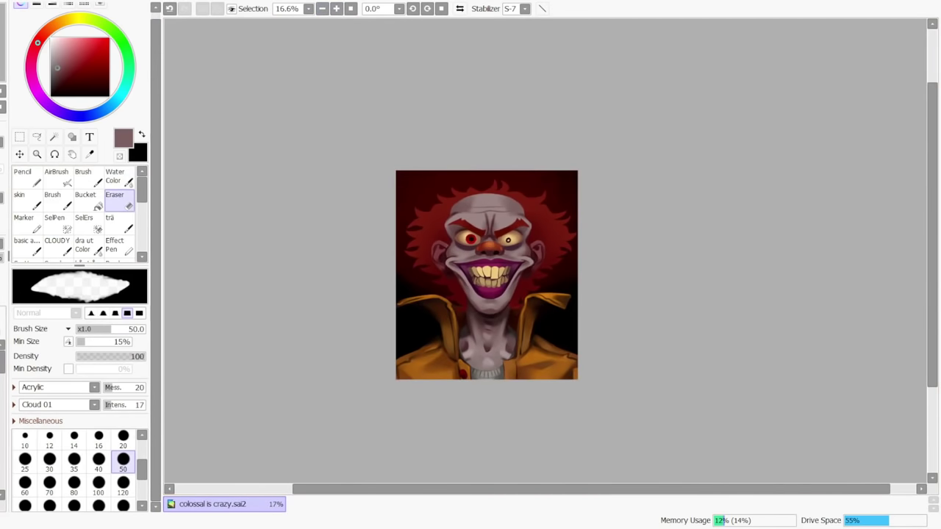
pyautogui.click(336, 8)
pyautogui.click(336, 9)
pyautogui.click(336, 9)
pyautogui.moveTo(2, 367); pyautogui.dragTo(1, 426)
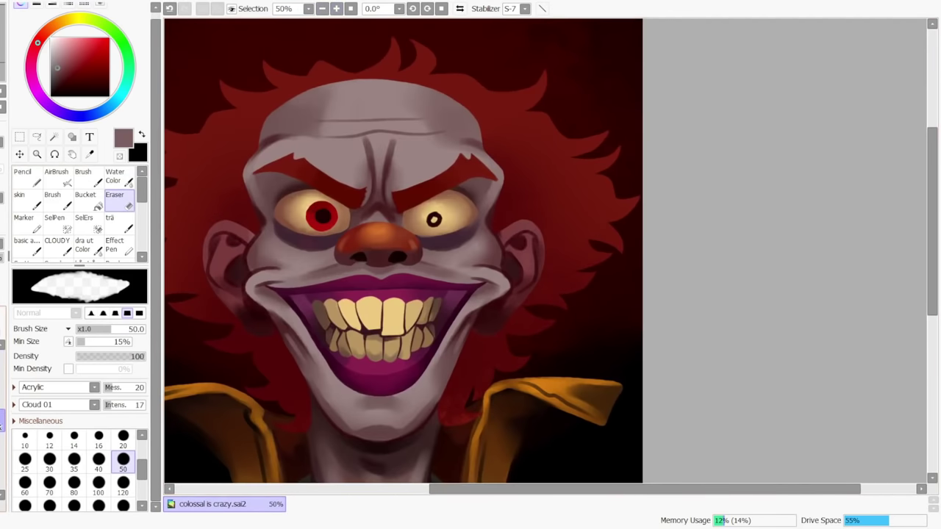
# Paint over the nose bridge with the Brush at size 30, using a shadow color sampled between the eyebrows
pyautogui.click(89, 177)
pyautogui.rightClick(375, 196)
pyautogui.hotkey('ctrl', 'z')
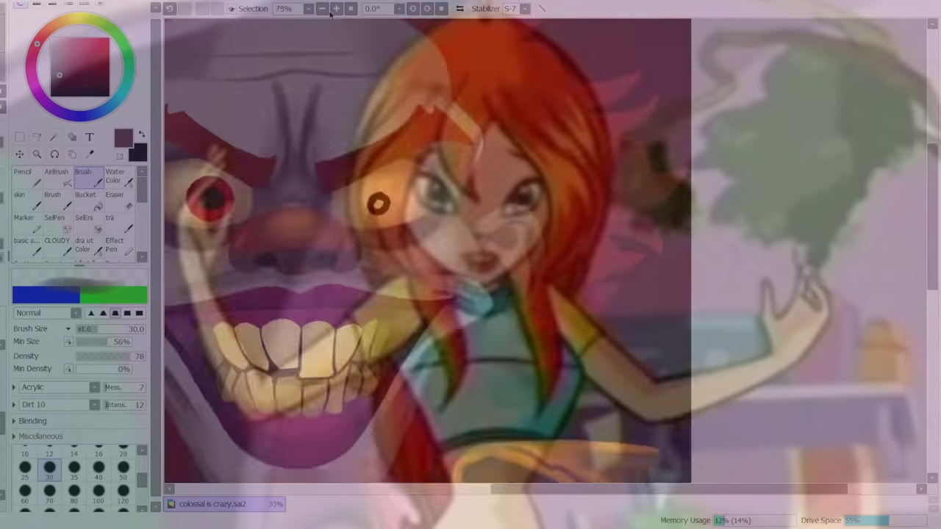
pyautogui.click(321, 9)
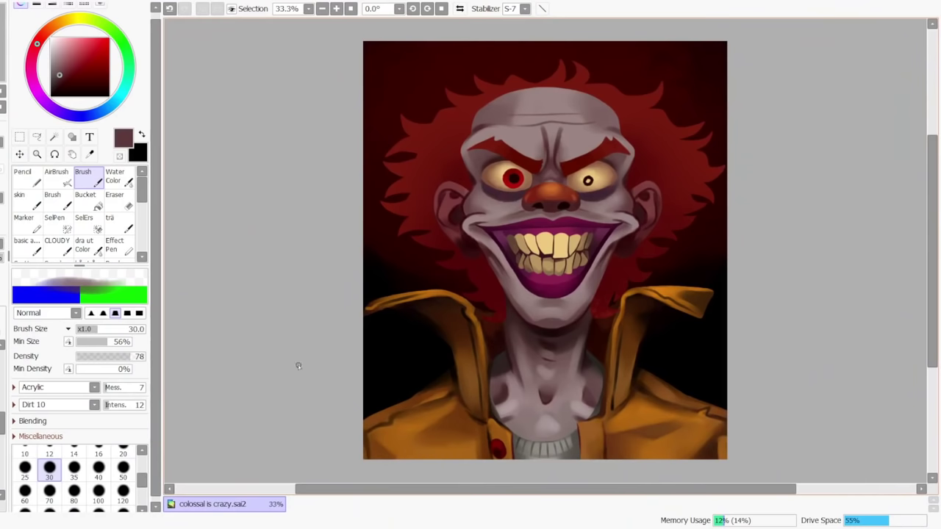
# Paint dark crease lines across the bridge just above the nose with a size 16 Brush and a sampled dark tone
pyautogui.click(336, 9)
pyautogui.click(337, 9)
pyautogui.moveTo(544, 84); pyautogui.dragTo(440, 201)
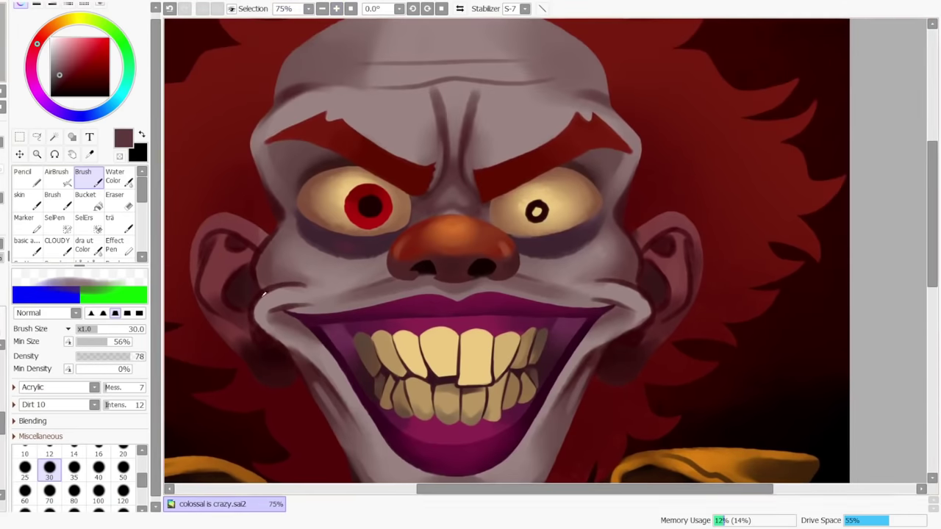
pyautogui.rightClick(438, 201)
pyautogui.press('[')
pyautogui.press('[')
pyautogui.press('[')
pyautogui.keyDown('alt'); pyautogui.click(446, 184); pyautogui.keyUp('alt')
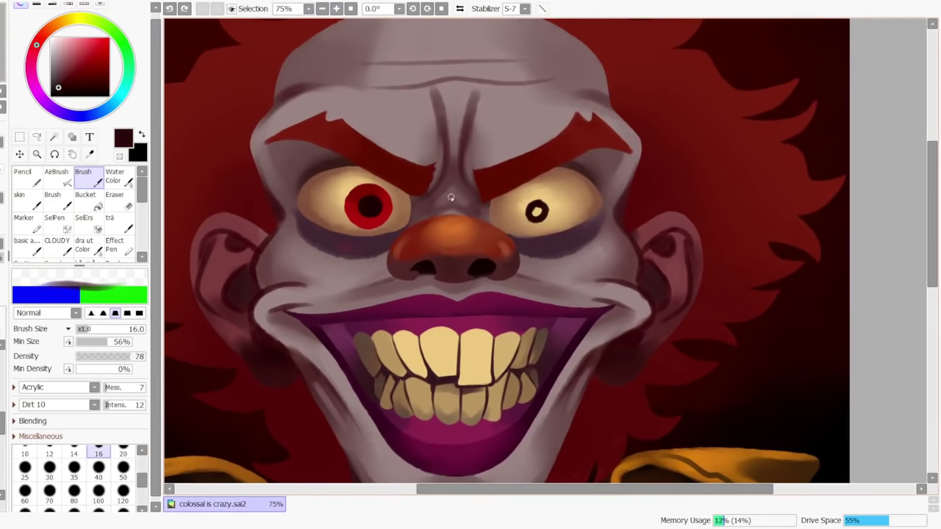
pyautogui.hotkey('ctrl', 'z')
pyautogui.moveTo(476, 205); pyautogui.dragTo(434, 202)
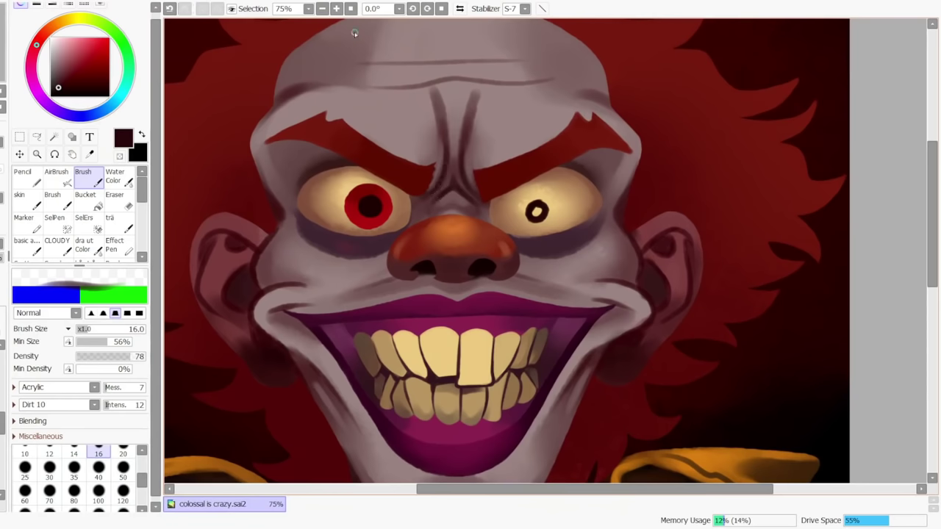
# Undo the last stroke and shade the area between the eyebrows with the Brush at size 50
pyautogui.click(323, 9)
pyautogui.click(322, 9)
pyautogui.click(323, 9)
pyautogui.click(336, 9)
pyautogui.click(351, 9)
pyautogui.hotkey('ctrl', 'z')
pyautogui.click(124, 470)
pyautogui.moveTo(542, 174); pyautogui.dragTo(540, 176)
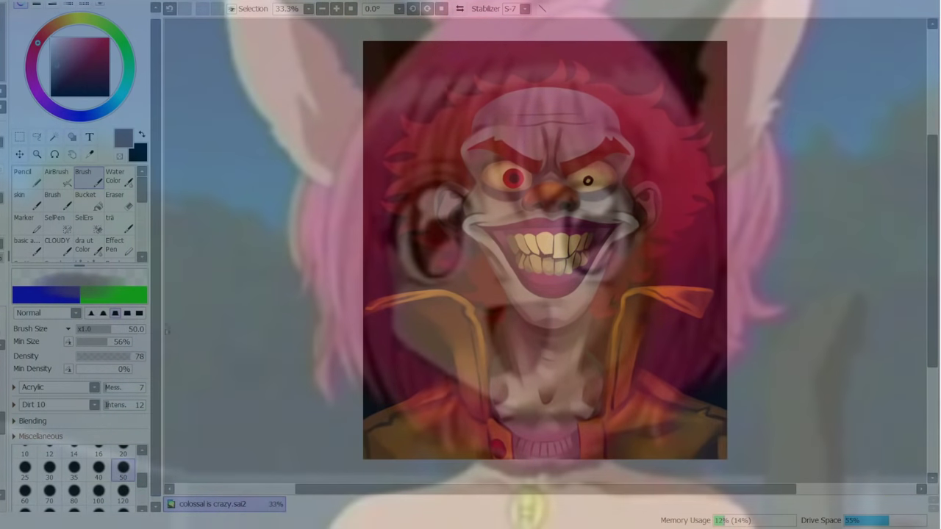
# Shade the edges of the forehead and temples with sampled skin and shadow tones, undoing unwanted strokes
pyautogui.rightClick(550, 171)
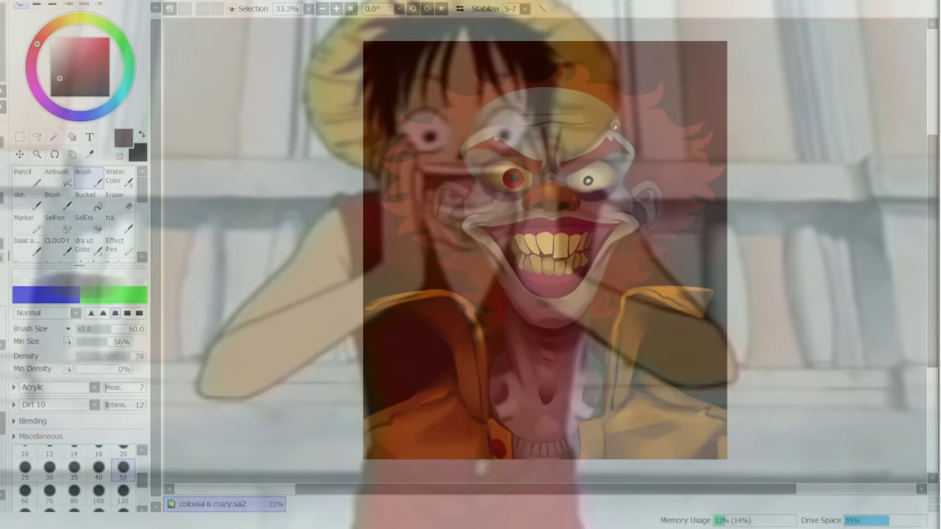
pyautogui.hotkey('ctrl', 'z')
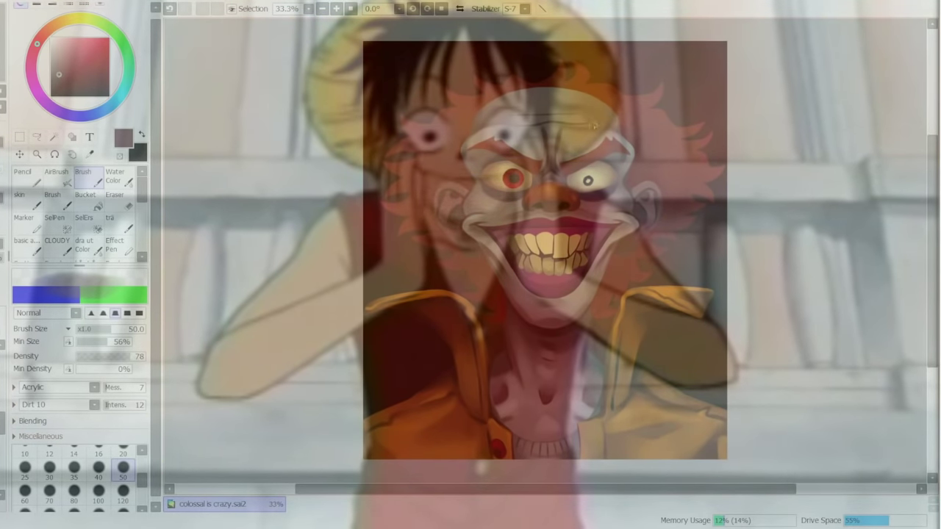
pyautogui.moveTo(614, 128); pyautogui.dragTo(611, 88)
pyautogui.rightClick(480, 169)
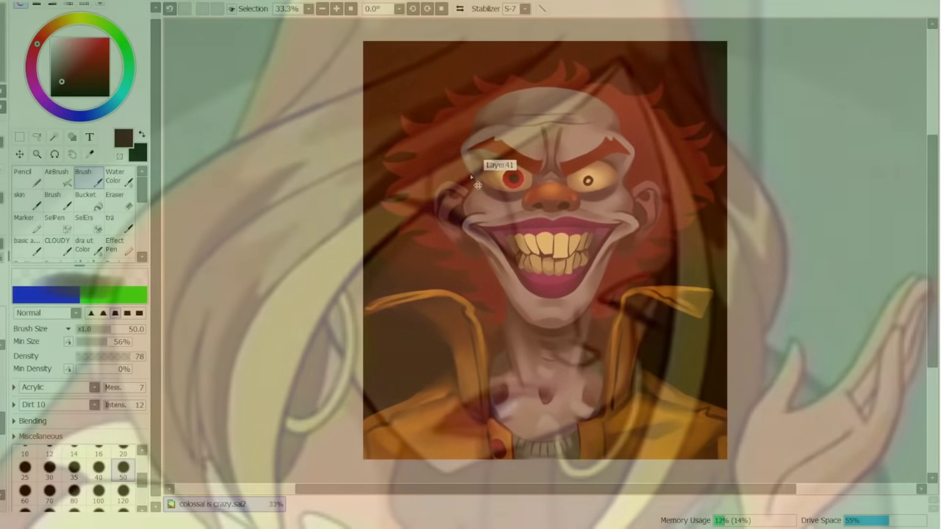
pyautogui.hotkey('ctrl', 'z')
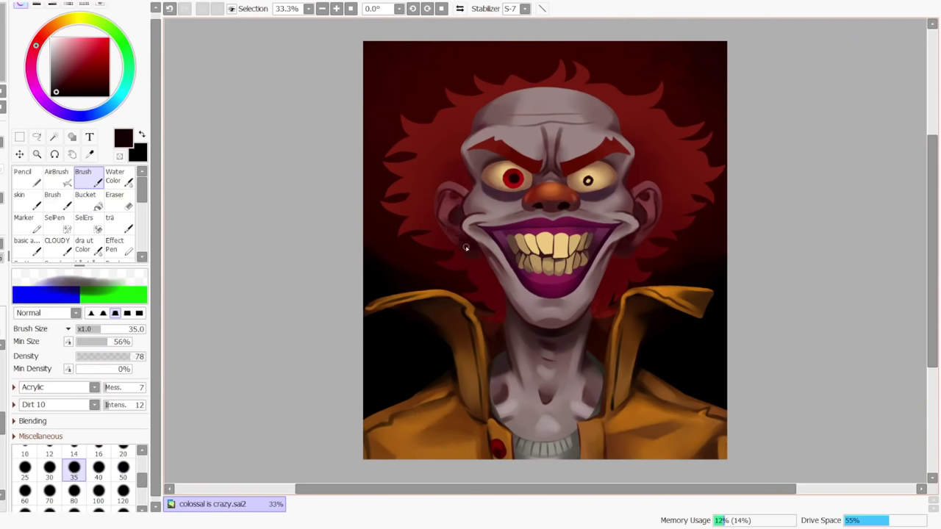
# Darken both ears with sampled deep red shadow tones using the Brush at size 35
pyautogui.keyDown('alt'); pyautogui.click(438, 247); pyautogui.keyUp('alt')
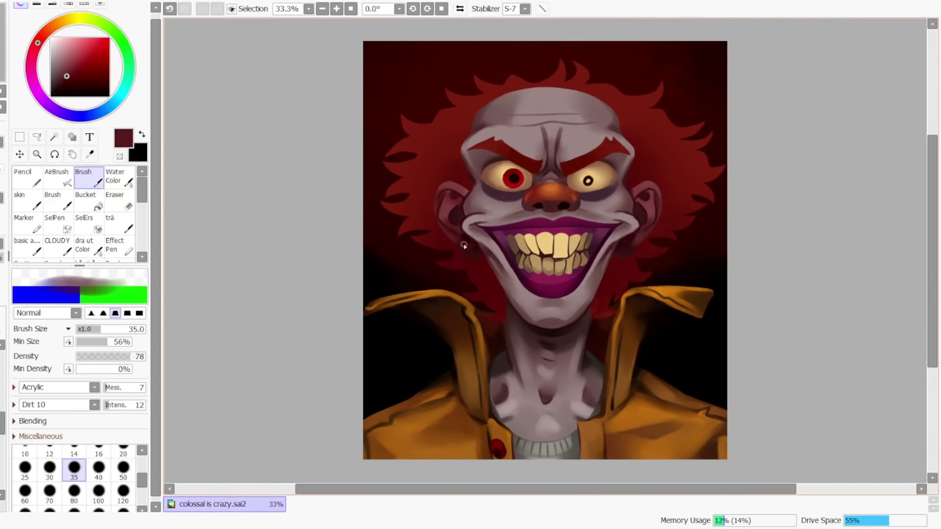
pyautogui.keyDown('alt'); pyautogui.click(446, 227); pyautogui.keyUp('alt')
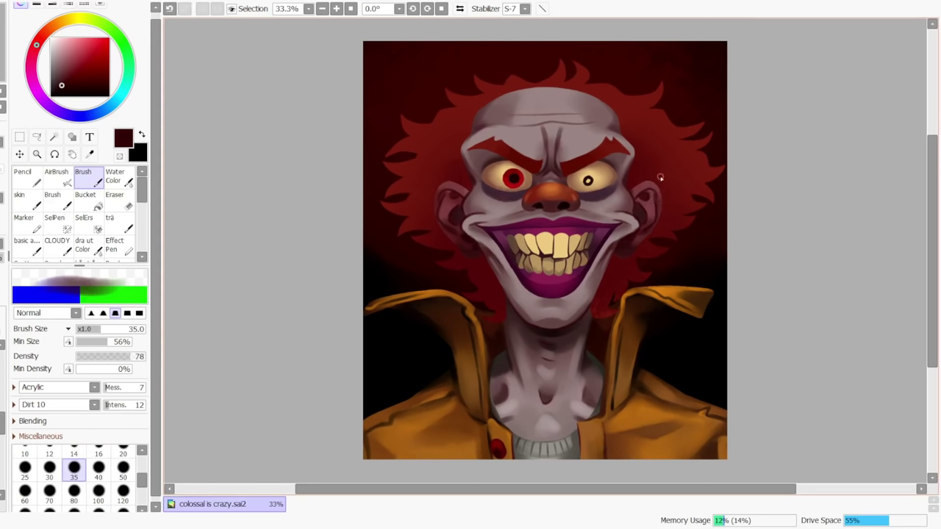
pyautogui.keyDown('alt'); pyautogui.click(459, 195); pyautogui.keyUp('alt')
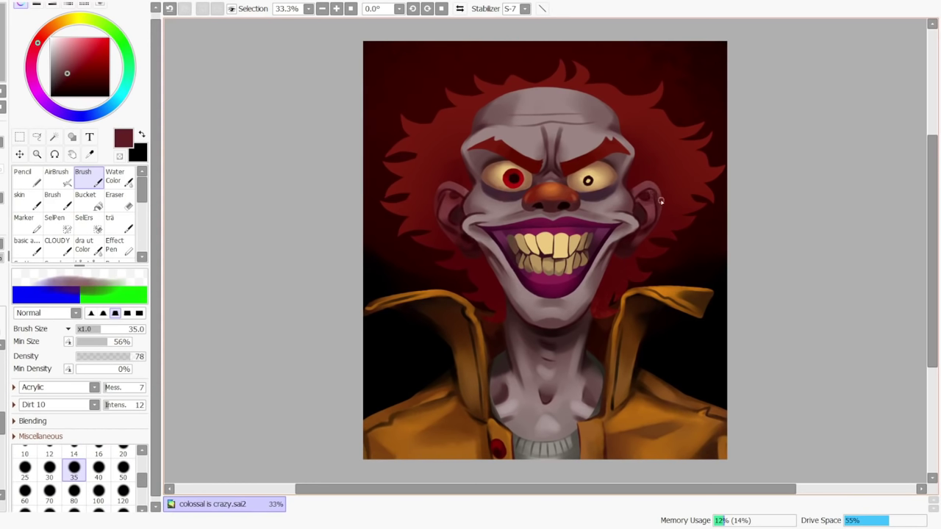
pyautogui.keyDown('alt'); pyautogui.click(443, 194); pyautogui.keyUp('alt')
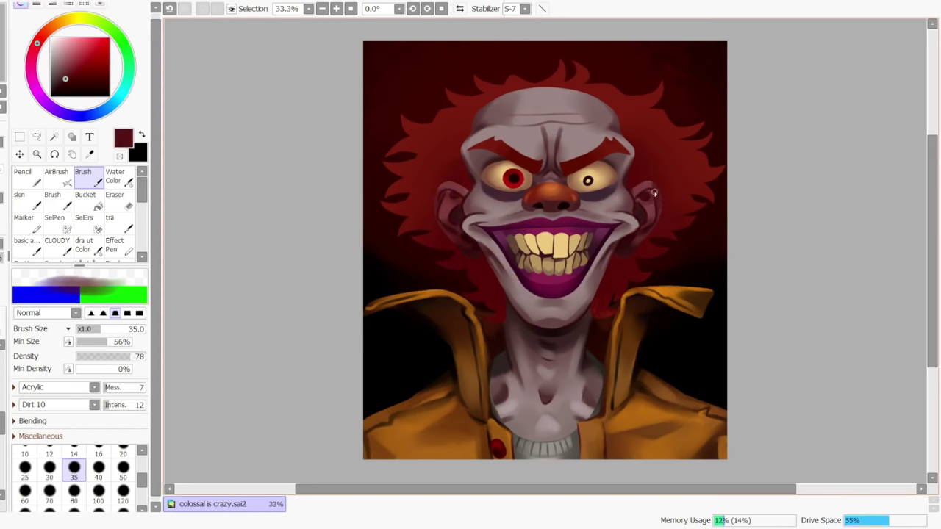
pyautogui.keyDown('alt'); pyautogui.click(644, 194); pyautogui.keyUp('alt')
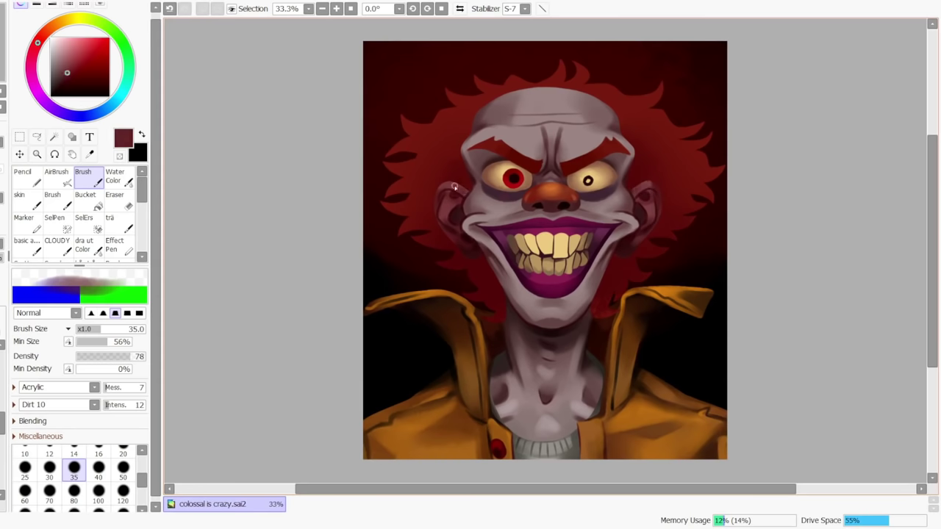
pyautogui.keyDown('alt'); pyautogui.click(632, 183); pyautogui.keyUp('alt')
pyautogui.keyDown('alt'); pyautogui.click(642, 178); pyautogui.keyUp('alt')
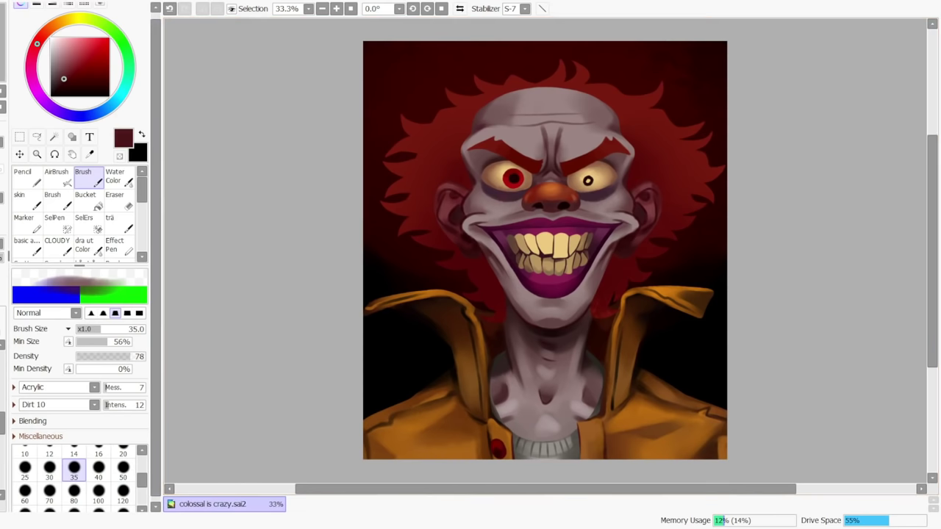
# Refine the inner hollow of the ear on the canvas's left side with sampled brown tones and the size 35 Brush
pyautogui.press('c')
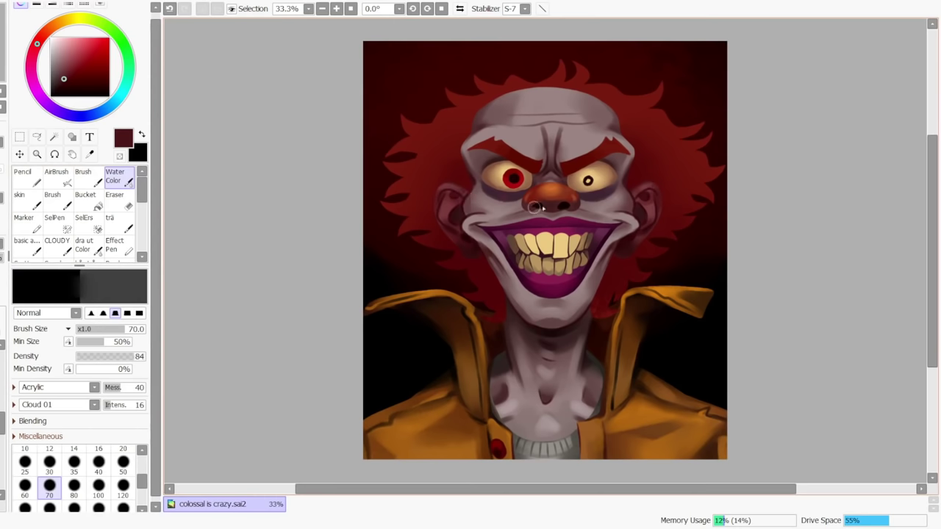
pyautogui.click(83, 177)
pyautogui.keyDown('alt'); pyautogui.click(457, 217); pyautogui.keyUp('alt')
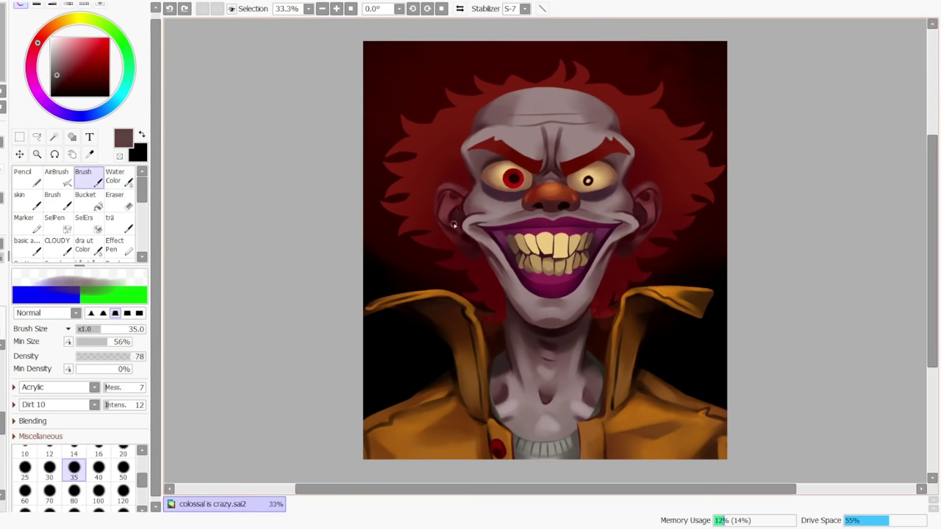
pyautogui.keyDown('alt'); pyautogui.click(454, 213); pyautogui.keyUp('alt')
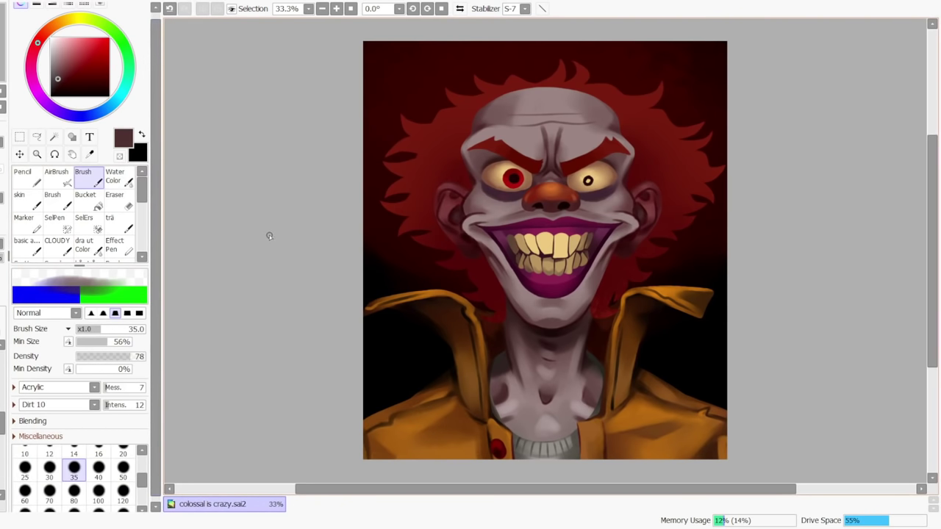
pyautogui.keyDown('alt'); pyautogui.click(468, 237); pyautogui.keyUp('alt')
# Deepen the shadows in the ear folds with the Brush at density 90, using sizes 16 and 50 and sampled dark reds
pyautogui.click(99, 451)
pyautogui.click(138, 356)
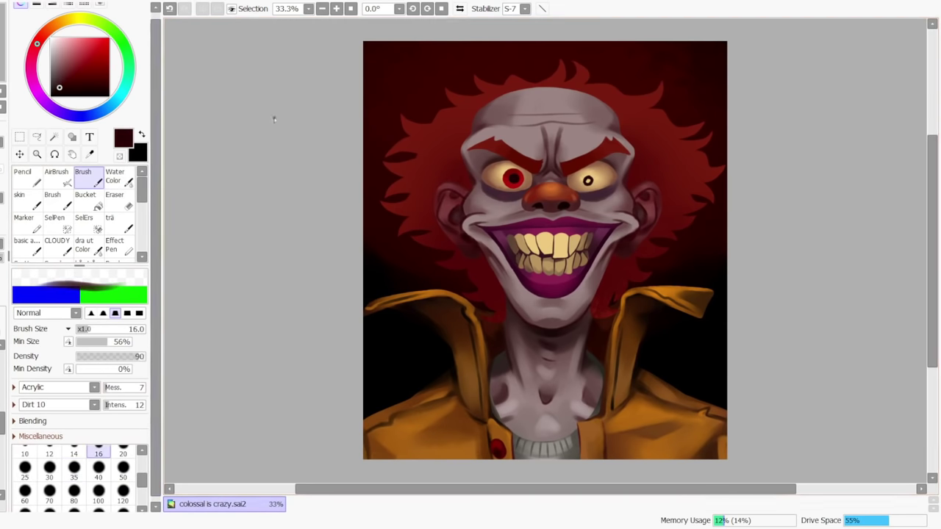
pyautogui.click(336, 8)
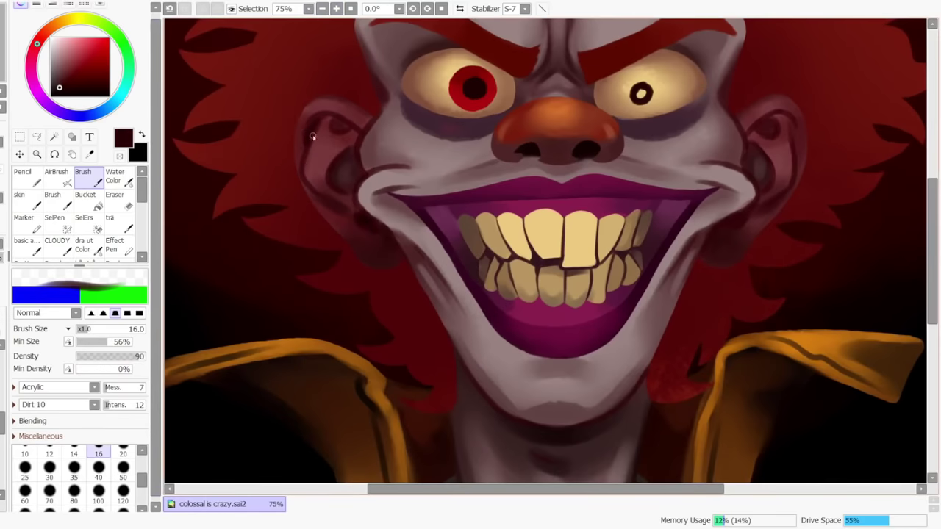
pyautogui.click(123, 469)
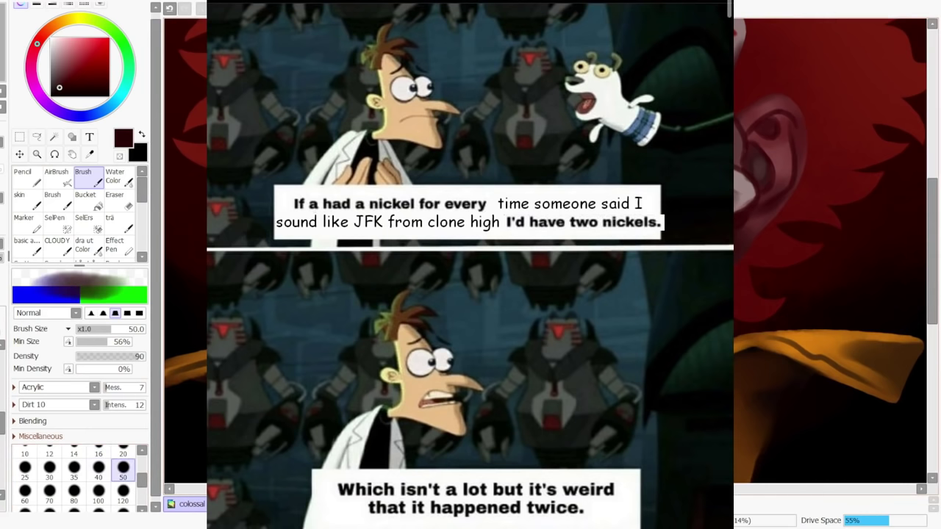
pyautogui.hotkey('ctrl', 'z')
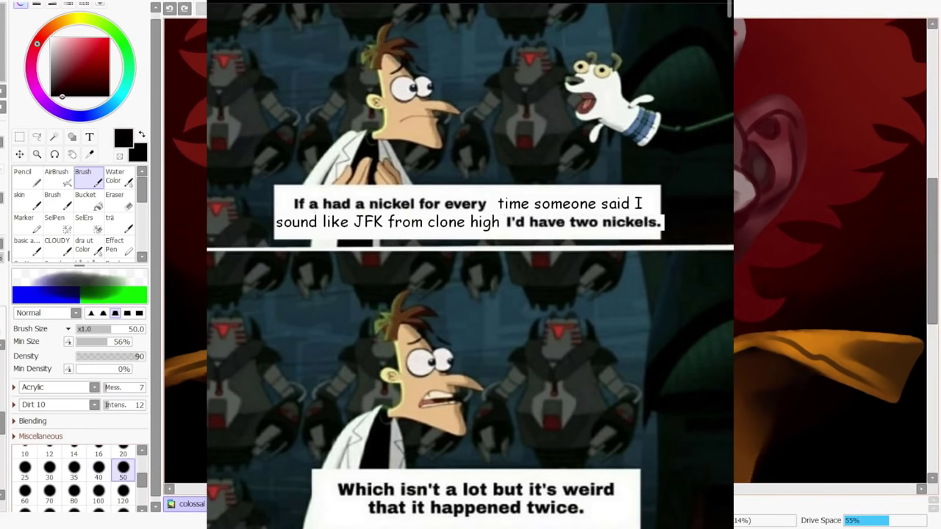
pyautogui.rightClick(470, 265)
pyautogui.hotkey('ctrl', 'z')
pyautogui.rightClick(324, 186)
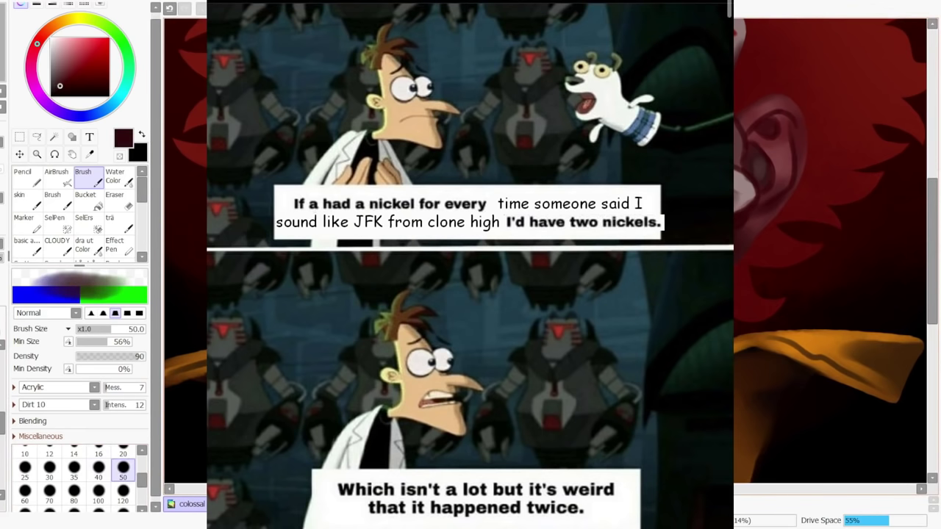
pyautogui.rightClick(325, 187)
pyautogui.rightClick(324, 186)
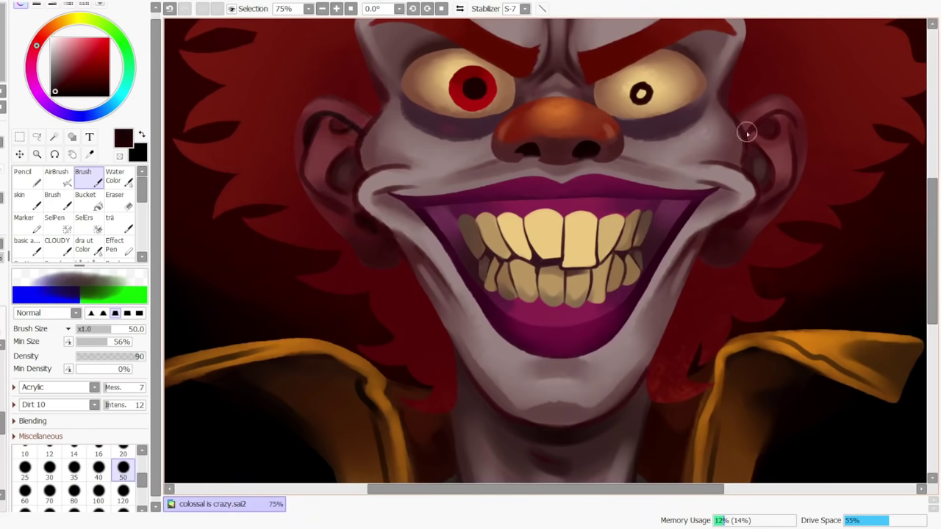
pyautogui.click(351, 8)
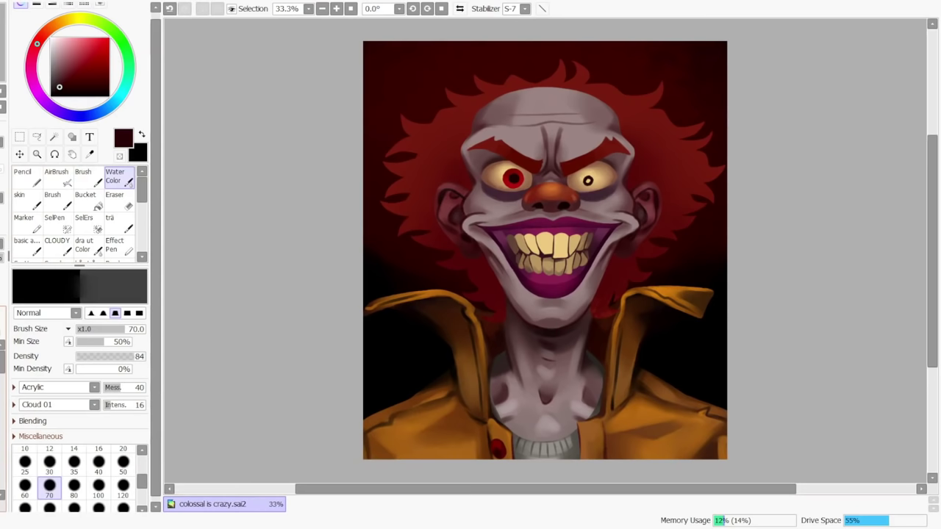
# Darken the lower red hair beside the jaw and neck with a size 100 Brush and sampled dark reds
pyautogui.press('e')
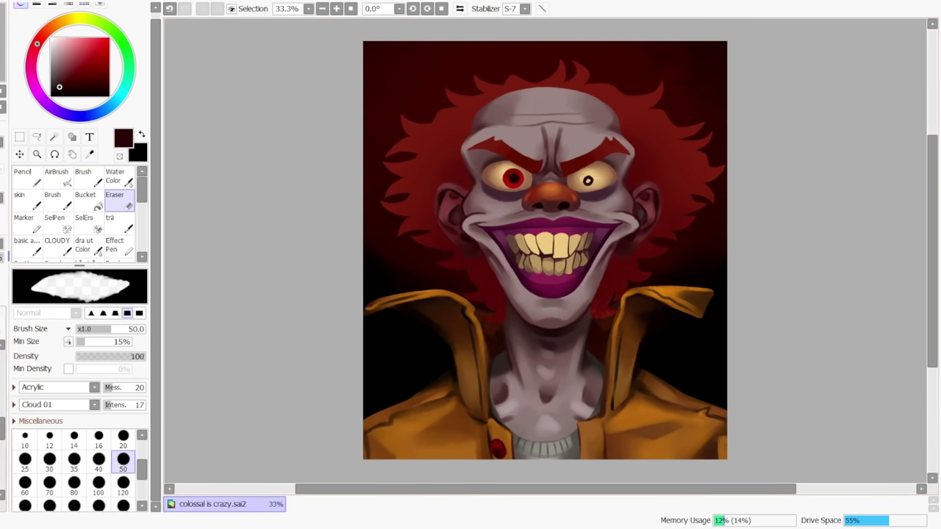
pyautogui.press('e')
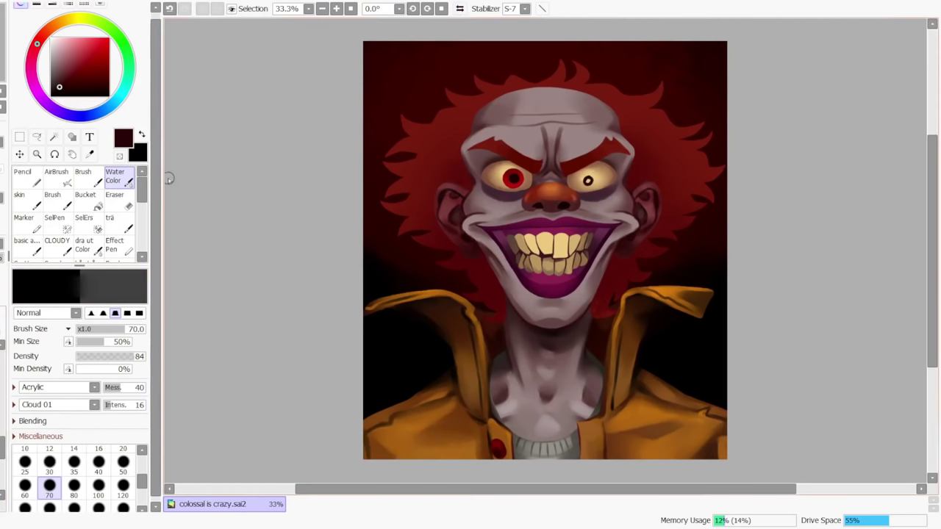
pyautogui.click(83, 176)
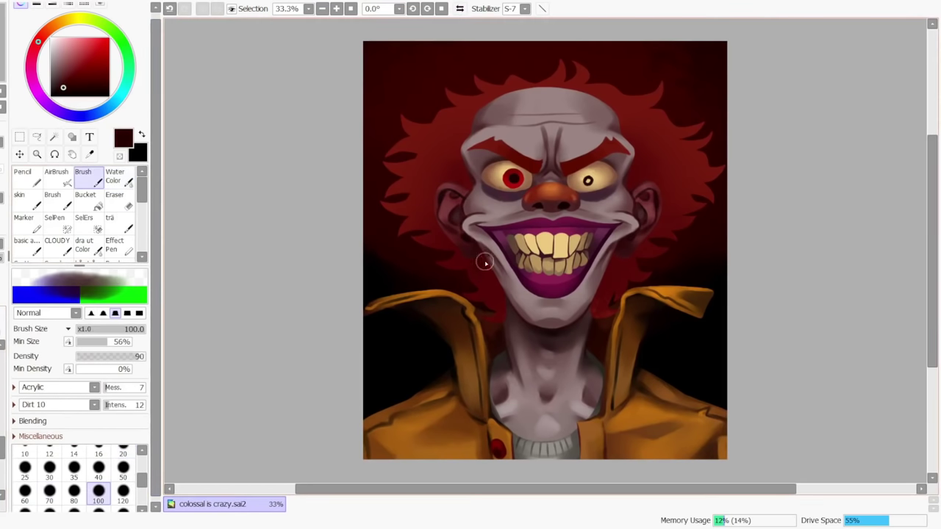
pyautogui.hotkey('ctrl', 'z')
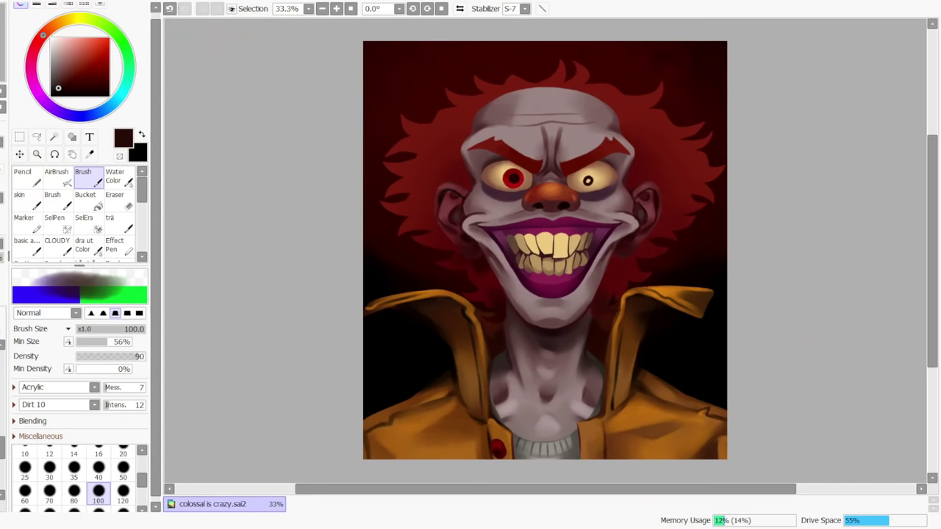
pyautogui.rightClick(480, 283)
pyautogui.rightClick(472, 276)
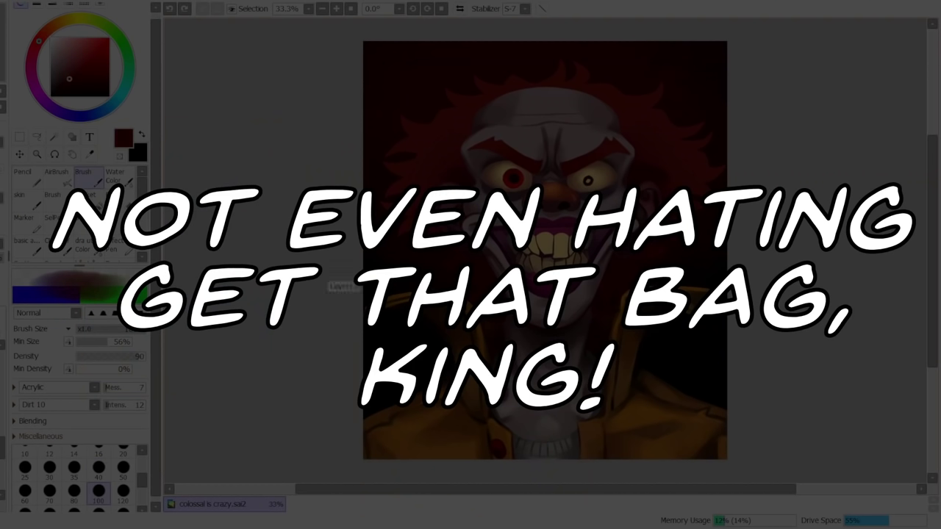
pyautogui.rightClick(601, 335)
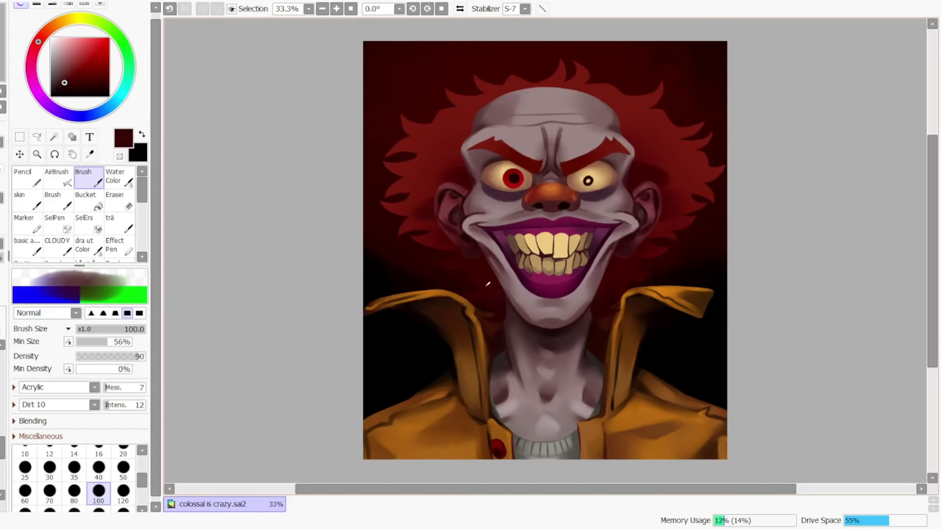
# Refine the dark lower hair beside the jaw with Brush sizes 50 and 20, the hardest edge shape and density 98
pyautogui.moveTo(474, 271); pyautogui.dragTo(502, 306)
pyautogui.click(124, 470)
pyautogui.hotkey('ctrl', 'z')
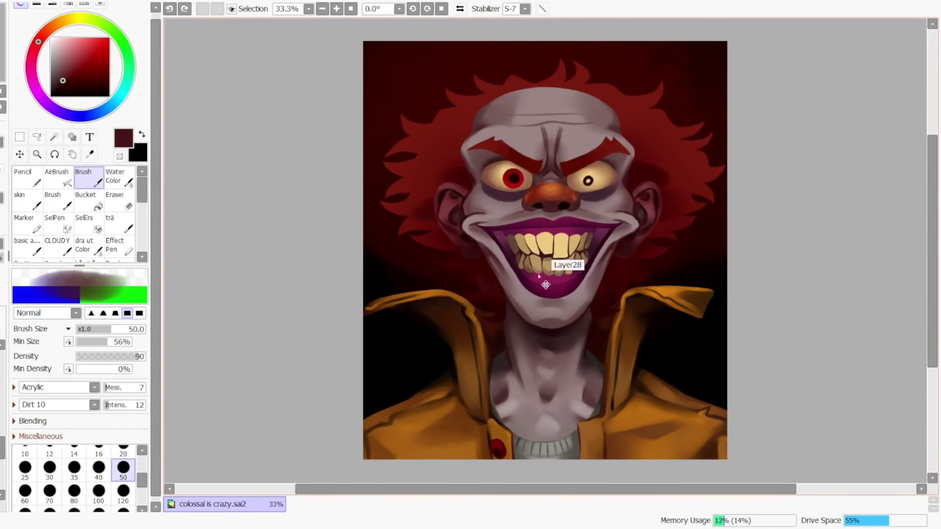
pyautogui.click(124, 451)
pyautogui.click(139, 314)
pyautogui.click(144, 357)
pyautogui.hotkey('ctrl', 'z')
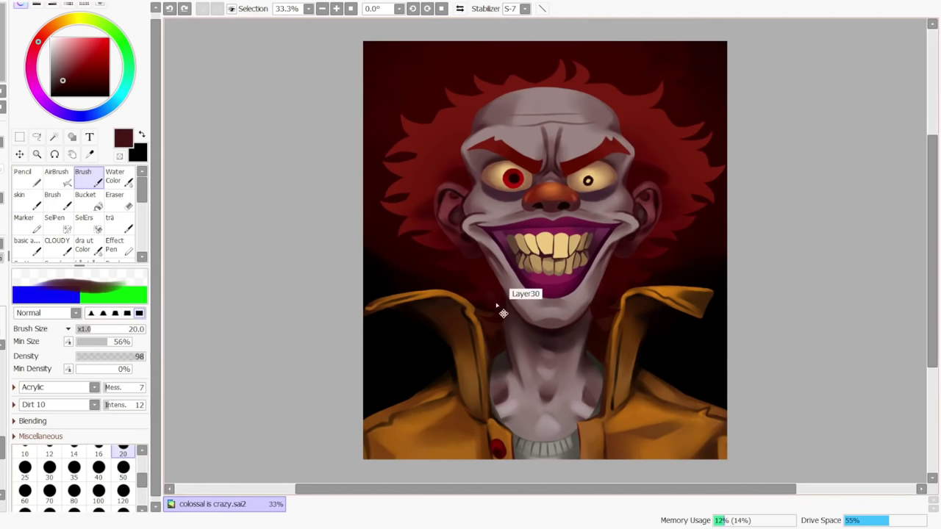
# Paint dark red strands beside the jaw and neck, enlarging the Brush to size 50 and sampling nearby reds
pyautogui.moveTo(492, 284); pyautogui.dragTo(503, 308)
pyautogui.press(']')
pyautogui.press(']')
pyautogui.press(']')
pyautogui.press(']')
pyautogui.press(']')
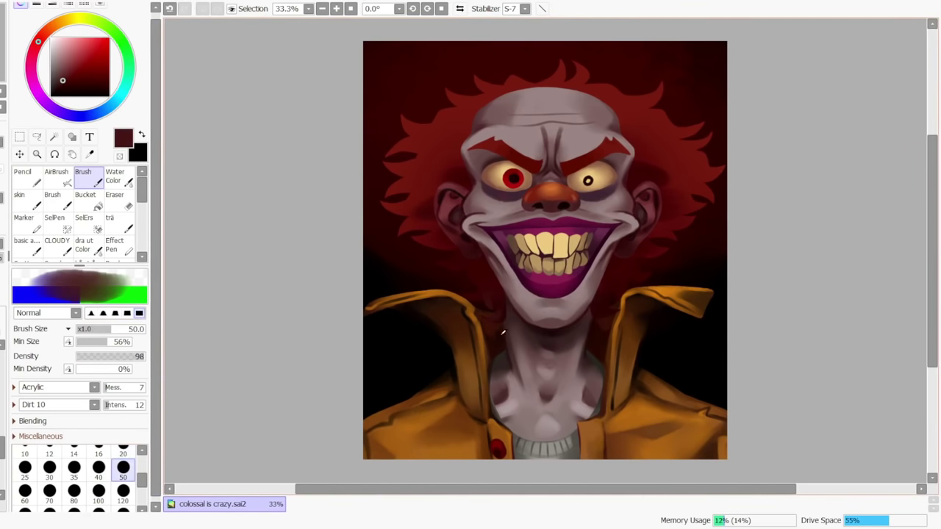
pyautogui.keyDown('alt'); pyautogui.click(495, 306); pyautogui.keyUp('alt')
pyautogui.hotkey('ctrl', 'z')
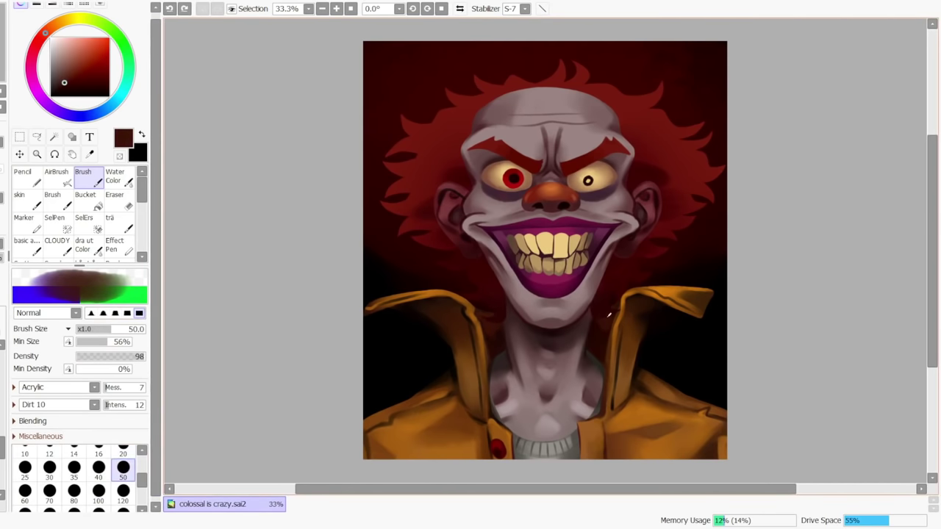
# Try to trim the hair beside the jacket collar on the canvas's right side with the size 50 Eraser
pyautogui.press('e')
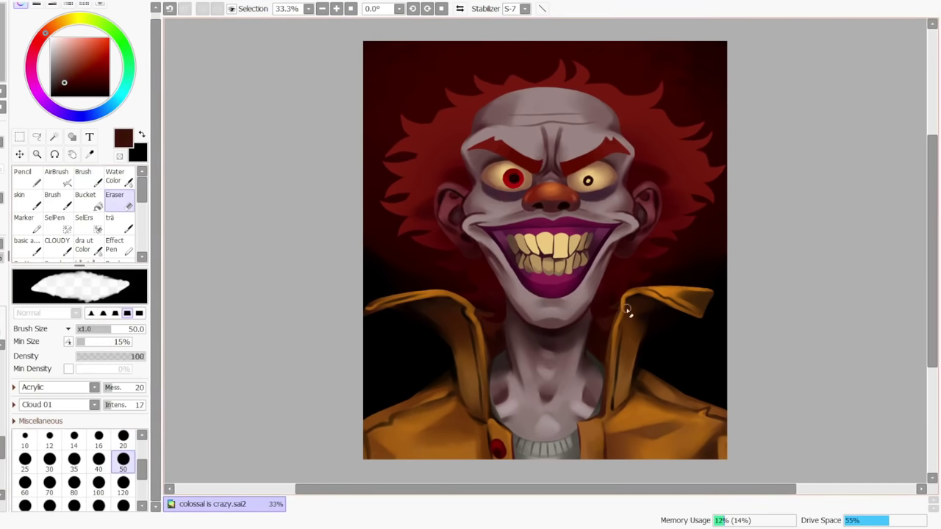
pyautogui.hotkey('ctrl', 'z')
pyautogui.moveTo(621, 307); pyautogui.dragTo(609, 343)
pyautogui.hotkey('ctrl', 'z')
pyautogui.press('b')
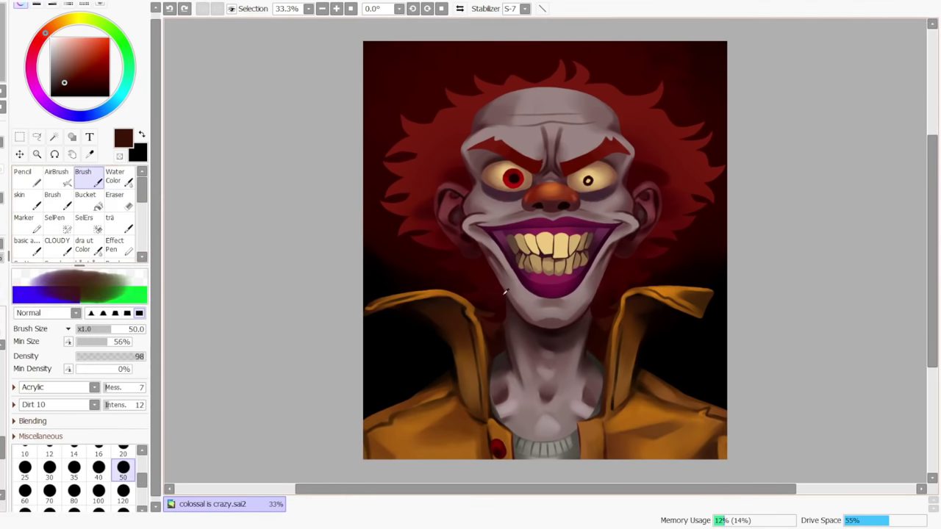
# Deepen the shadows in the lower red hair around the jaw with near-black red tones and the size 50 Brush
pyautogui.click(488, 284)
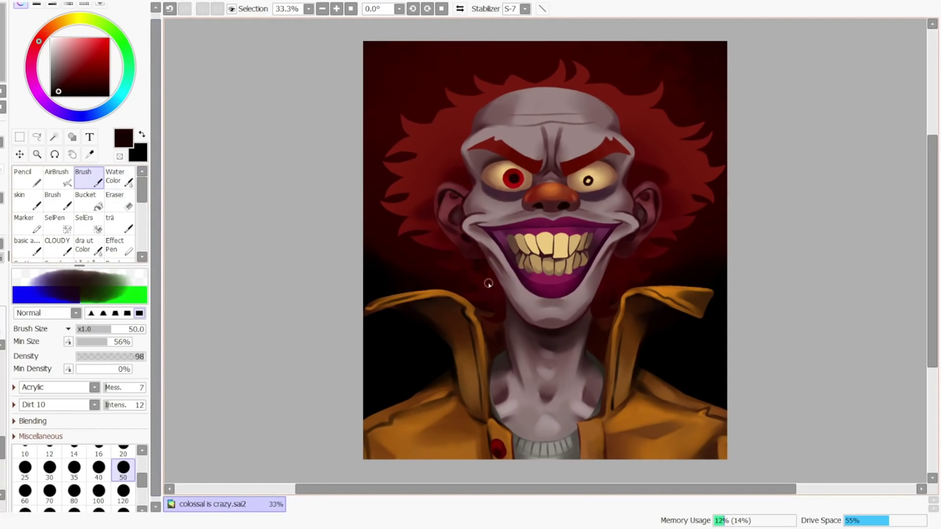
pyautogui.hotkey('ctrl', 'z')
pyautogui.moveTo(623, 279); pyautogui.dragTo(693, 234)
pyautogui.click(51, 97)
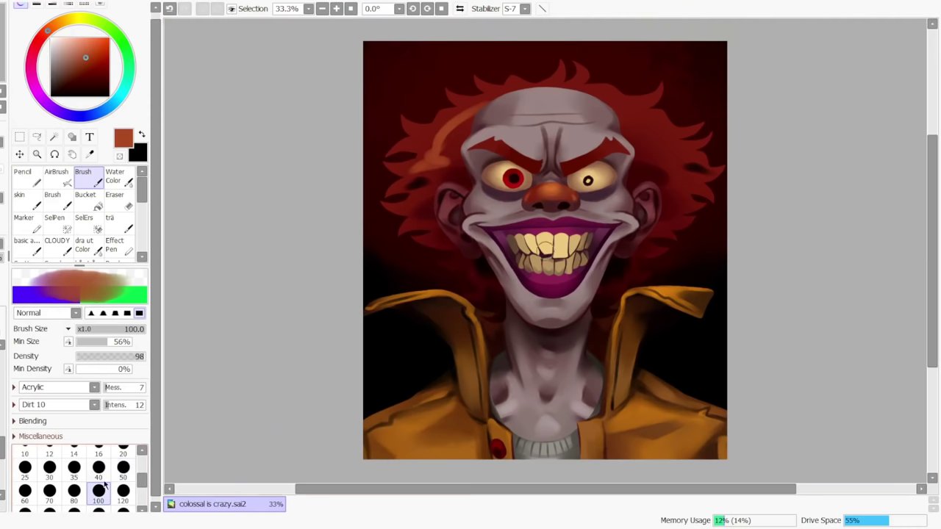
# Paint soft orange highlights into the hair on both sides of the head with the Brush at size 100
pyautogui.moveTo(478, 111)
pyautogui.mouseDown()
pyautogui.moveTo(451, 138)
pyautogui.moveTo(455, 118)
pyautogui.mouseUp()
pyautogui.moveTo(659, 135)
pyautogui.mouseDown()
pyautogui.moveTo(679, 153)
pyautogui.moveTo(646, 159)
pyautogui.moveTo(694, 162)
pyautogui.mouseUp()
pyautogui.moveTo(420, 220); pyautogui.dragTo(450, 222)
pyautogui.hotkey('ctrl', 'z')
# Add brighter orange strand highlights to the hair beside the forehead and ears with the Brush at size 50
pyautogui.click(94, 49)
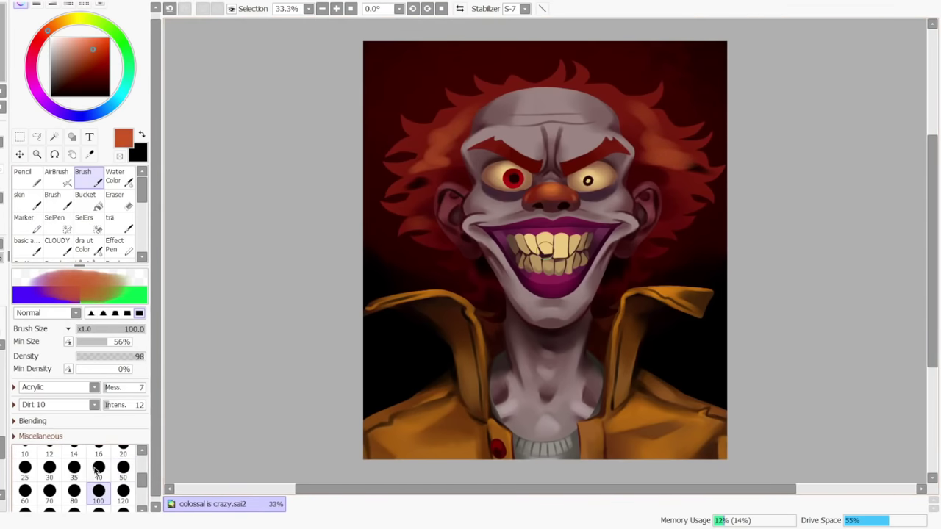
pyautogui.click(124, 469)
pyautogui.hotkey('ctrl', 'z')
pyautogui.hotkey('ctrl', 'z')
pyautogui.moveTo(433, 160)
pyautogui.mouseDown()
pyautogui.moveTo(417, 166)
pyautogui.moveTo(451, 134)
pyautogui.mouseUp()
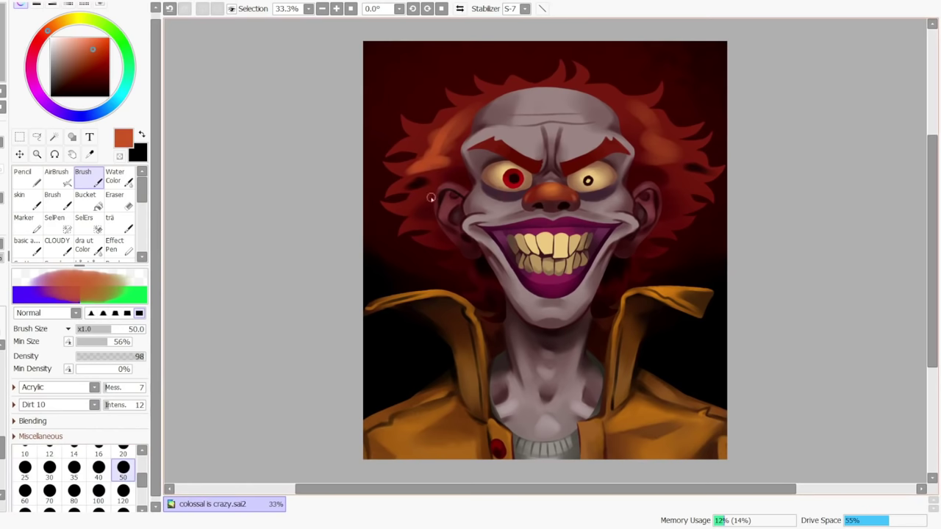
pyautogui.moveTo(431, 198); pyautogui.dragTo(407, 194)
pyautogui.moveTo(666, 185); pyautogui.dragTo(692, 179)
pyautogui.hotkey('ctrl', 'z')
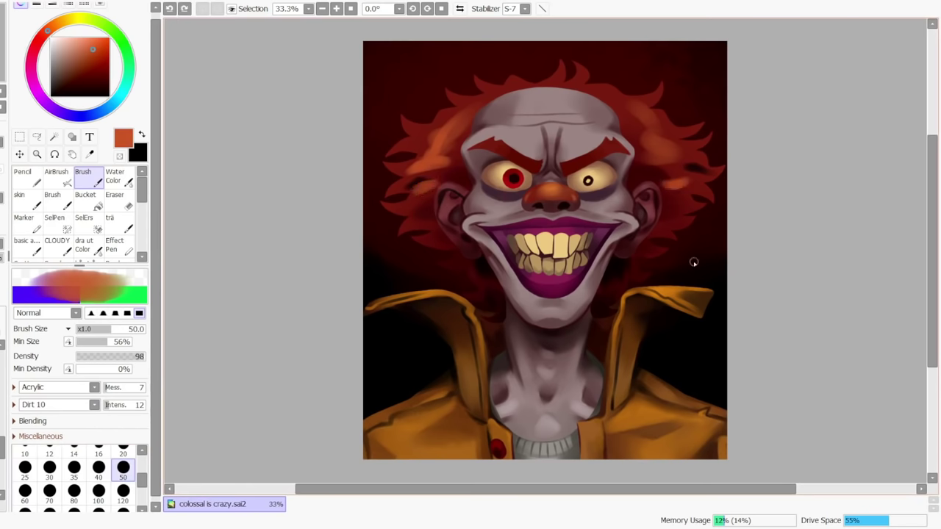
# Blend the orange highlights in the hair on the canvas's left side with a sampled reddish brown and the size 100 Brush
pyautogui.rightClick(452, 142)
pyautogui.click(98, 493)
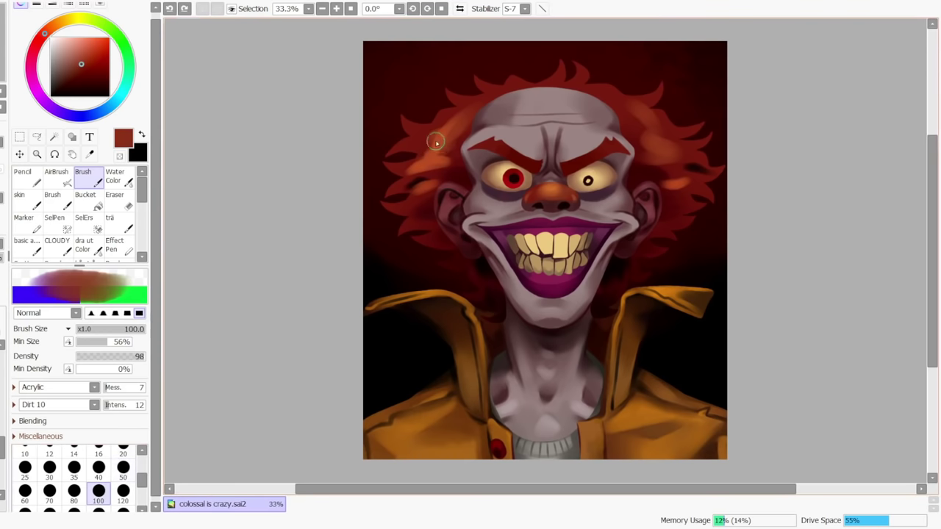
pyautogui.moveTo(435, 141); pyautogui.dragTo(401, 169)
pyautogui.hotkey('ctrl', 'z')
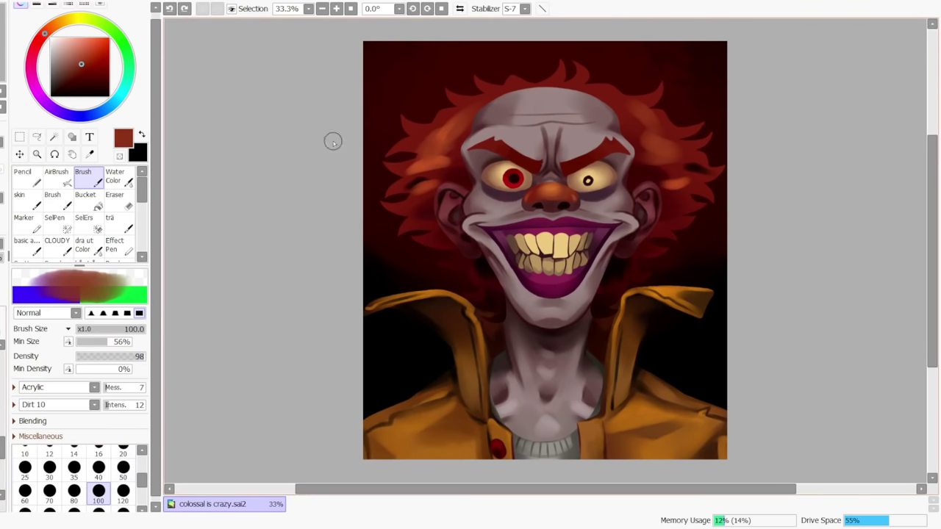
# Soften the orange highlights in the hair on the canvas's right side with sampled dark reds and the size 100 Brush
pyautogui.rightClick(625, 102)
pyautogui.rightClick(695, 184)
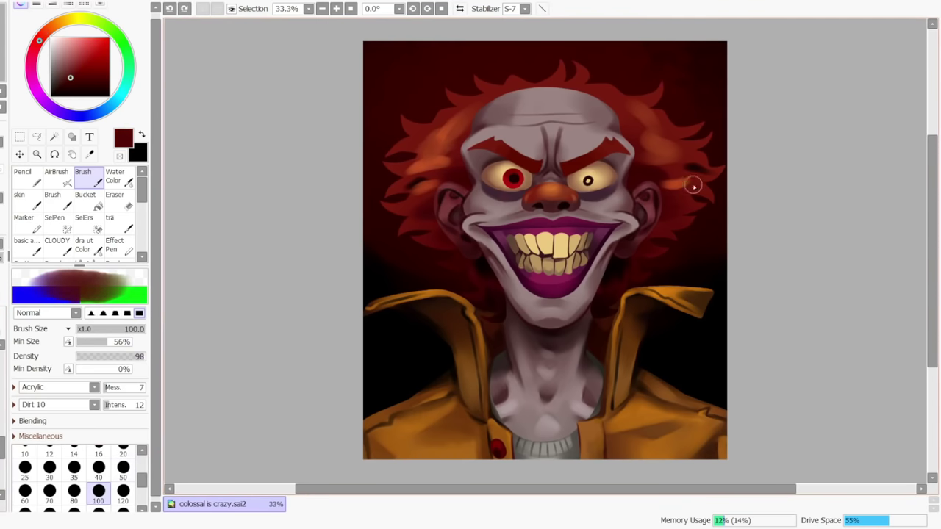
pyautogui.moveTo(691, 184); pyautogui.dragTo(726, 174)
pyautogui.hotkey('ctrl', 'z')
pyautogui.rightClick(675, 173)
pyautogui.moveTo(664, 183)
pyautogui.mouseDown()
pyautogui.moveTo(716, 196)
pyautogui.moveTo(737, 215)
pyautogui.moveTo(693, 197)
pyautogui.mouseUp()
pyautogui.rightClick(667, 156)
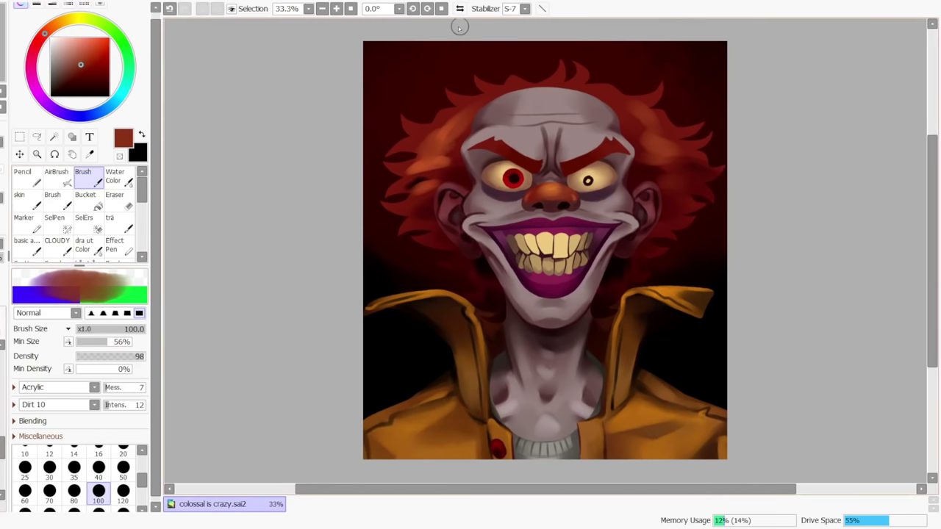
# Darken the hair around the ear on the canvas's left side with sampled dark reds, using Brush sizes 100 and 50
pyautogui.click(324, 8)
pyautogui.click(336, 8)
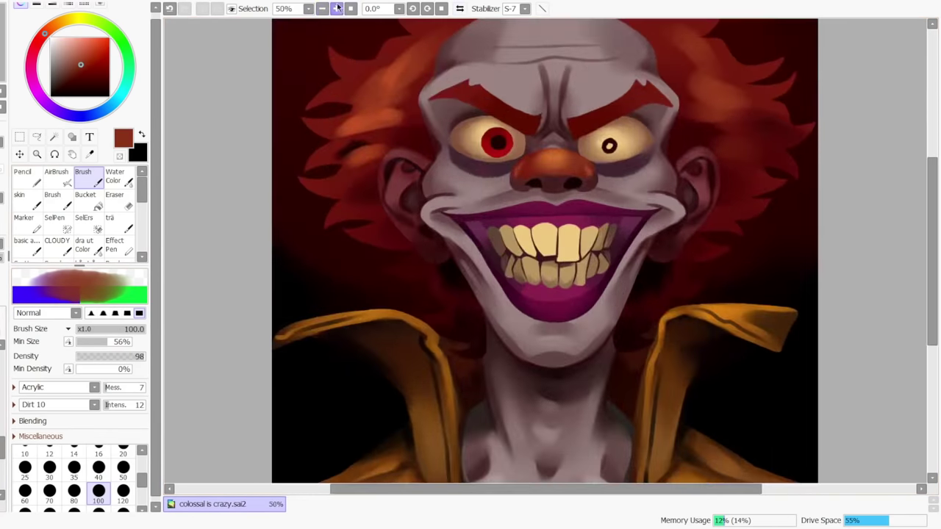
pyautogui.click(351, 8)
pyautogui.rightClick(426, 194)
pyautogui.moveTo(428, 194); pyautogui.dragTo(408, 197)
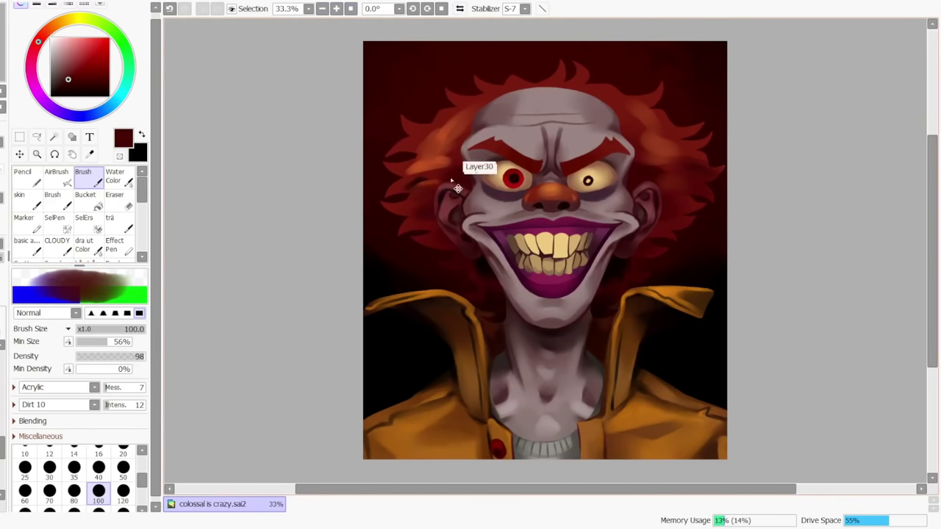
pyautogui.hotkey('ctrl', 'z')
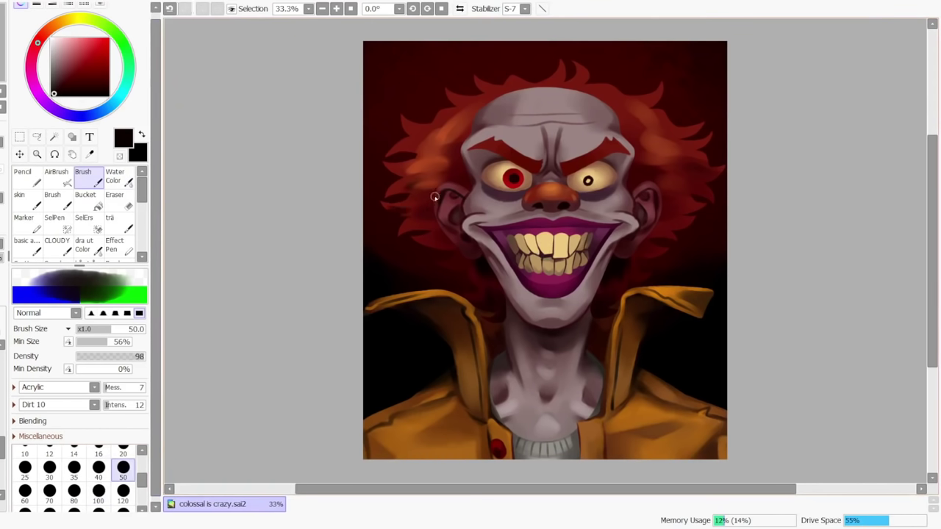
pyautogui.keyDown('alt'); pyautogui.click(404, 215); pyautogui.keyUp('alt')
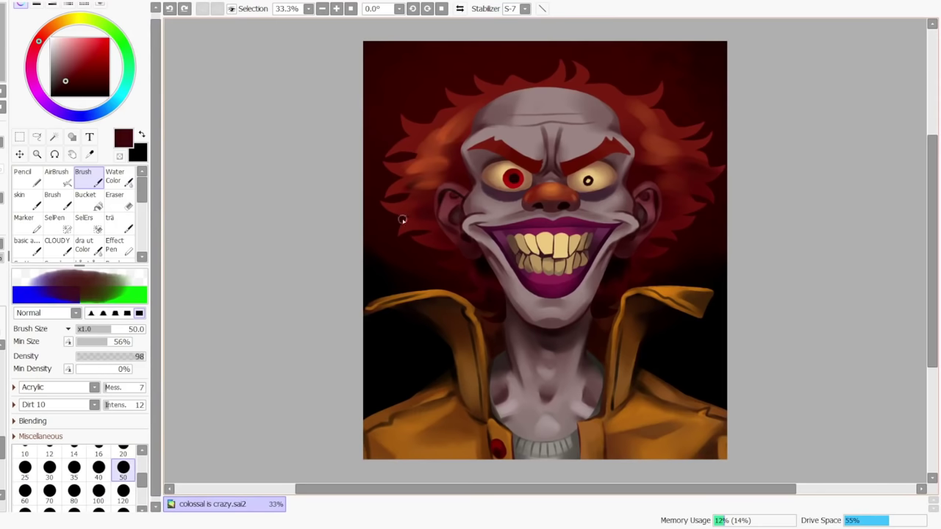
pyautogui.hotkey('ctrl', 'z')
# Separate the orange hair highlights on both sides into strands with dark red strokes of the size 50 Brush
pyautogui.keyDown('alt'); pyautogui.click(447, 168); pyautogui.keyUp('alt')
pyautogui.moveTo(393, 166); pyautogui.dragTo(431, 164)
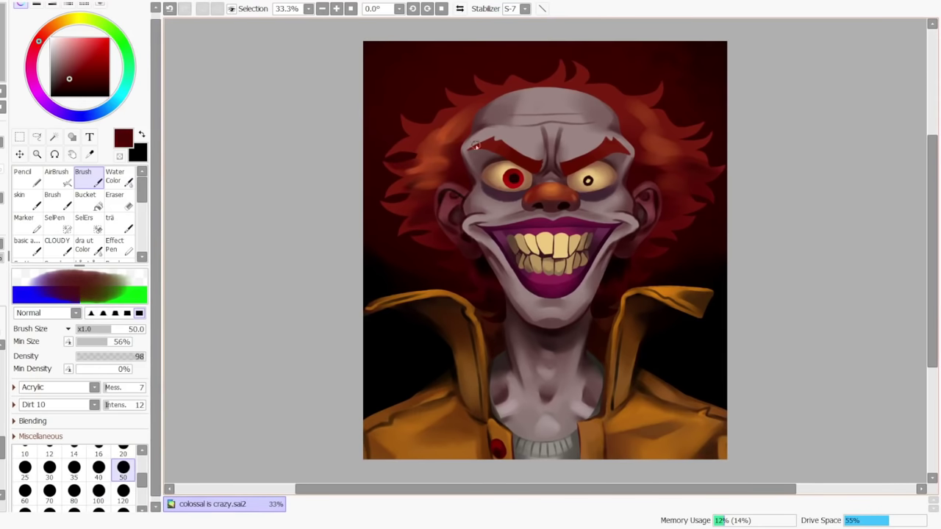
pyautogui.hotkey('ctrl', 'z')
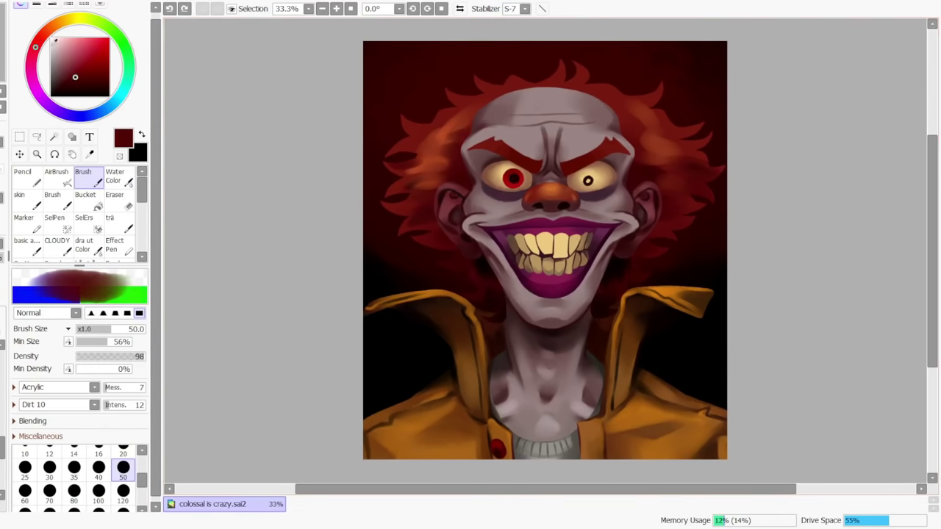
pyautogui.moveTo(466, 127); pyautogui.dragTo(440, 140)
pyautogui.hotkey('ctrl', 'z')
pyautogui.hotkey('ctrl', 'z')
pyautogui.hotkey('ctrl', 'z')
pyautogui.moveTo(672, 155); pyautogui.dragTo(683, 158)
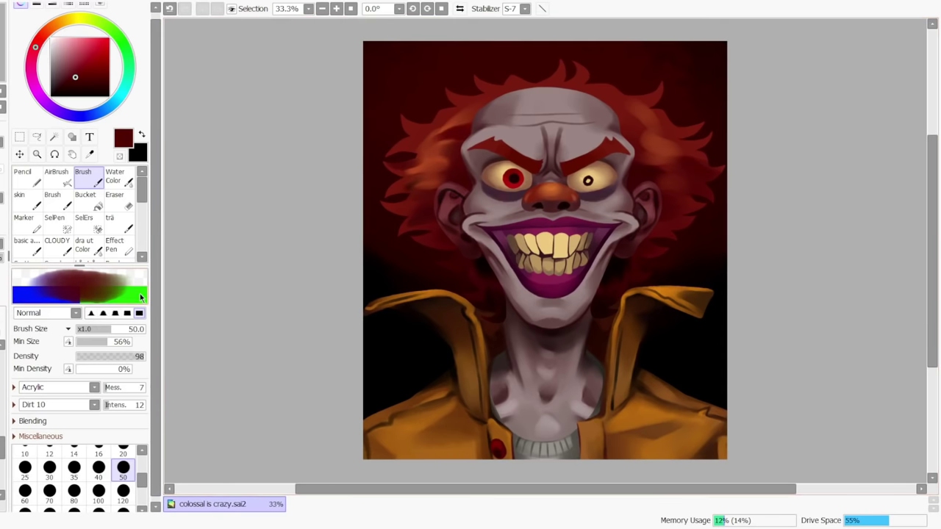
# Darken the hair next to both ears with sampled deep reds and the Brush at size 100
pyautogui.click(99, 491)
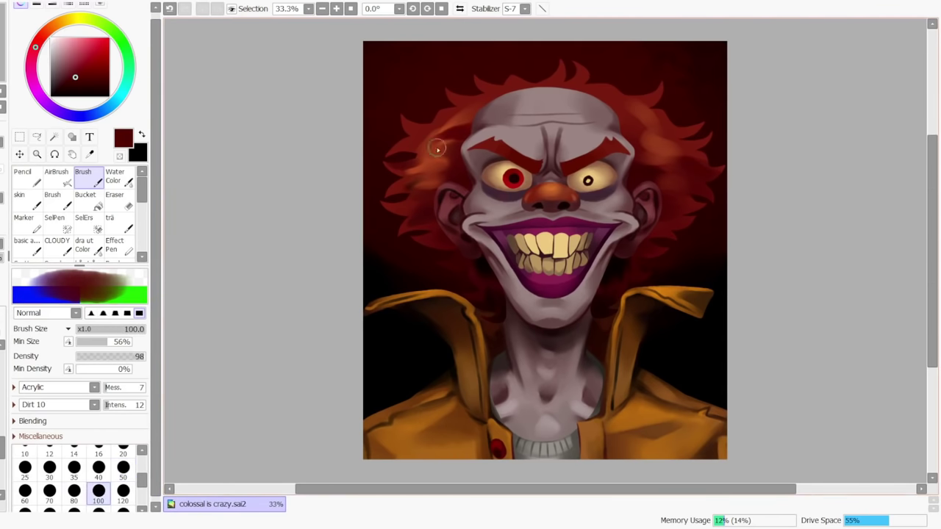
pyautogui.rightClick(459, 180)
pyautogui.rightClick(461, 177)
pyautogui.moveTo(446, 198)
pyautogui.mouseDown()
pyautogui.moveTo(434, 204)
pyautogui.moveTo(446, 192)
pyautogui.mouseUp()
pyautogui.hotkey('ctrl', 'z')
pyautogui.hotkey('ctrl', 'z')
pyautogui.moveTo(672, 197); pyautogui.dragTo(658, 198)
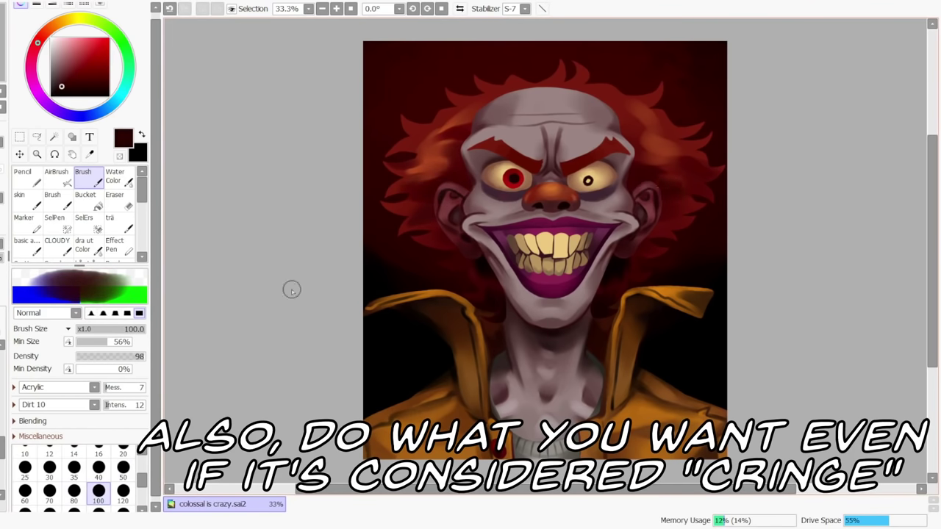
# Blend the orange highlight above the ear on the canvas's left side with a sampled orange-brown, and check the whole portrait
pyautogui.rightClick(437, 165)
pyautogui.moveTo(437, 186); pyautogui.dragTo(428, 190)
pyautogui.hotkey('ctrl', 'z')
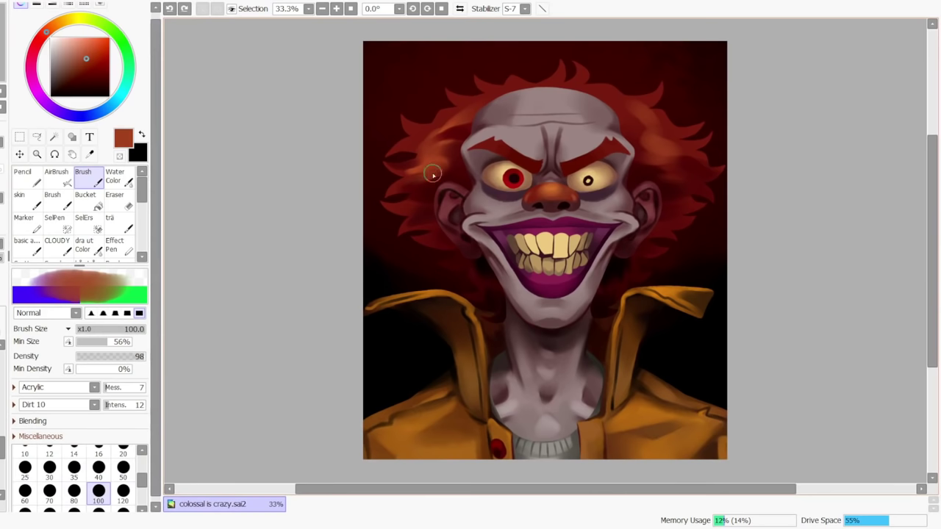
pyautogui.click(323, 9)
pyautogui.click(323, 9)
pyautogui.click(322, 9)
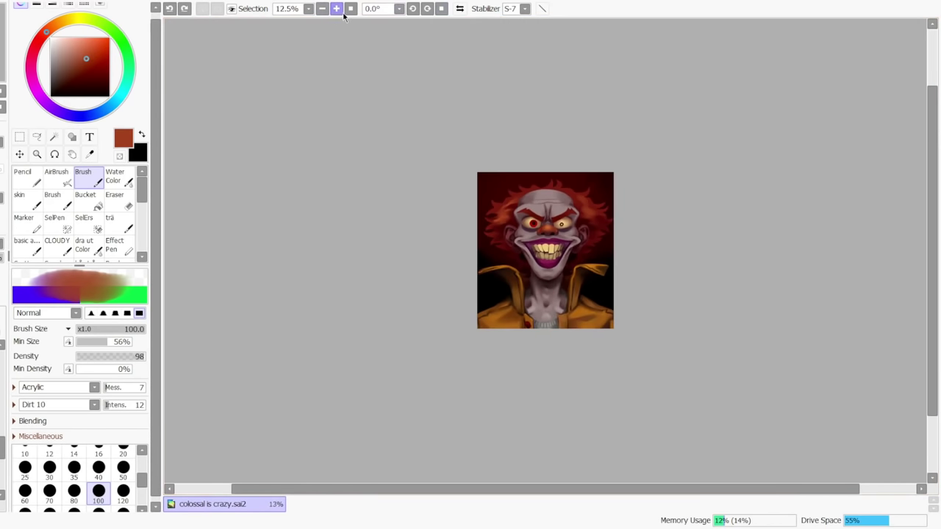
pyautogui.click(351, 9)
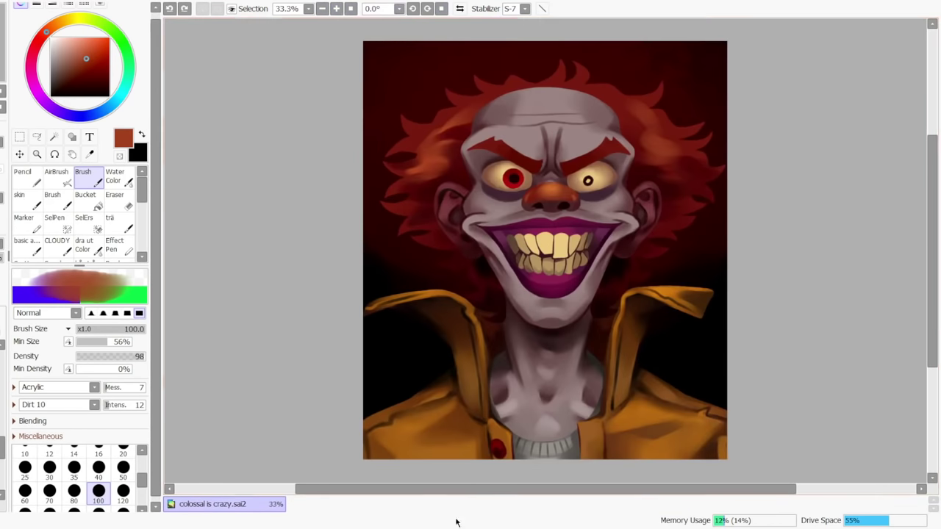
# Sample a dark mouth tone and set the Brush to size 50, a softer edge shape, Acrylic Mess. 11 and Dirt 10 Intens. 20
pyautogui.press('m')
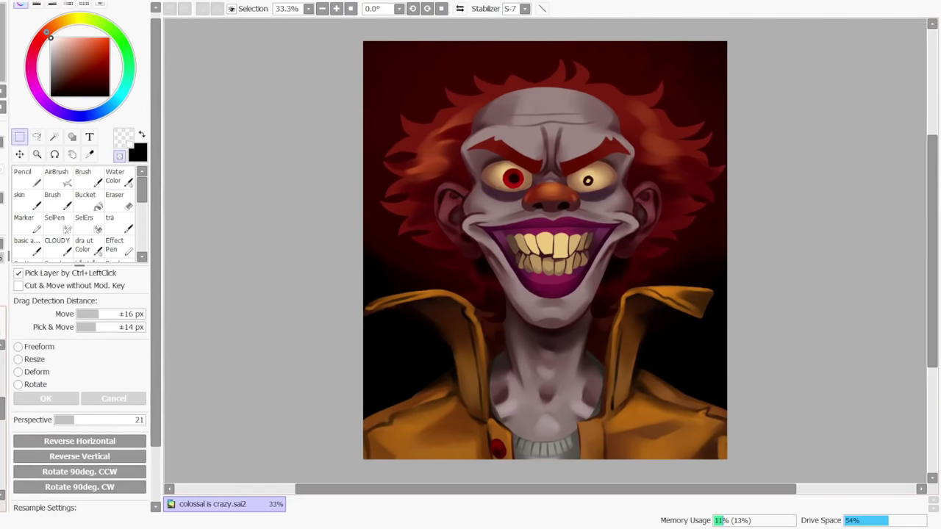
pyautogui.click(336, 9)
pyautogui.click(336, 9)
pyautogui.click(336, 9)
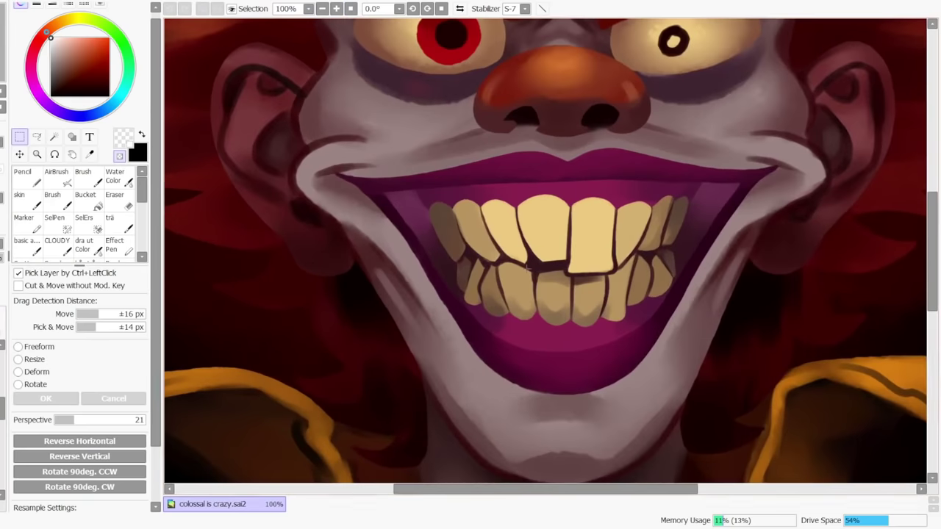
pyautogui.press('b')
pyautogui.rightClick(466, 289)
pyautogui.click(123, 465)
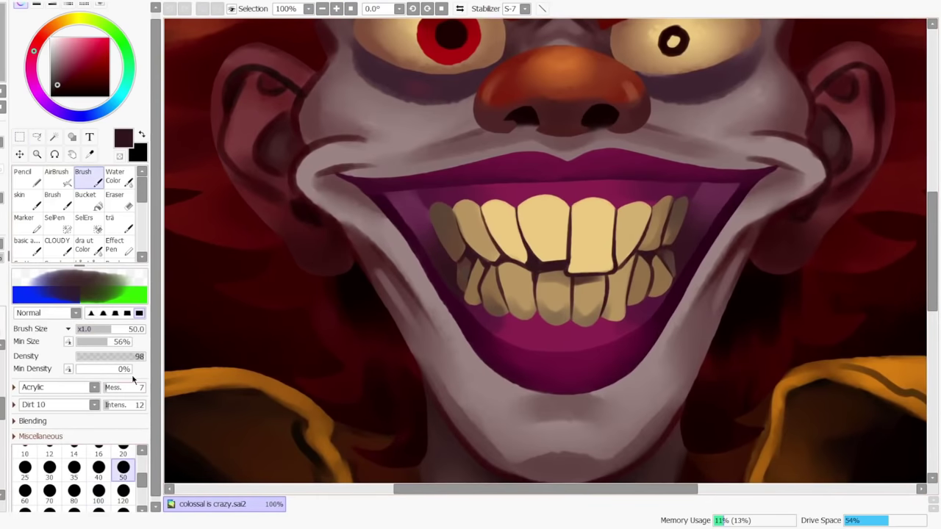
pyautogui.click(114, 388)
pyautogui.click(103, 314)
pyautogui.click(108, 387)
pyautogui.click(114, 404)
# Shade the back teeth on the canvas's left side with sampled dark browns and the Brush at size 20
pyautogui.moveTo(433, 228)
pyautogui.mouseDown()
pyautogui.moveTo(429, 195)
pyautogui.moveTo(443, 242)
pyautogui.mouseUp()
pyautogui.hotkey('ctrl', 'z')
pyautogui.click(123, 454)
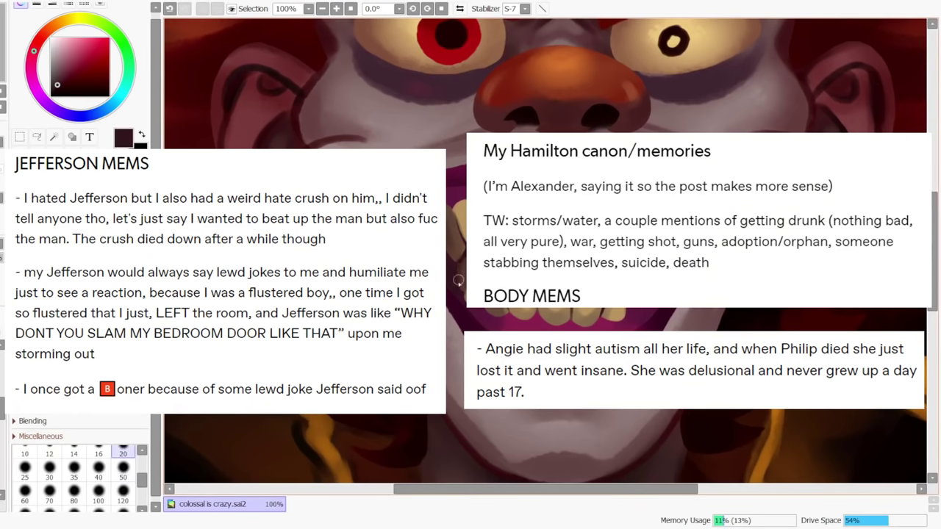
pyautogui.moveTo(463, 282); pyautogui.dragTo(461, 274)
pyautogui.rightClick(460, 291)
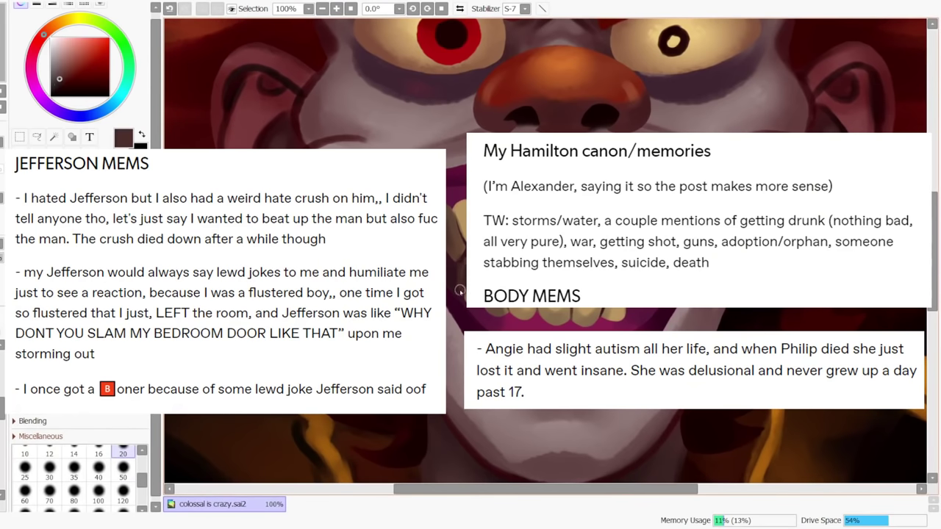
pyautogui.rightClick(460, 291)
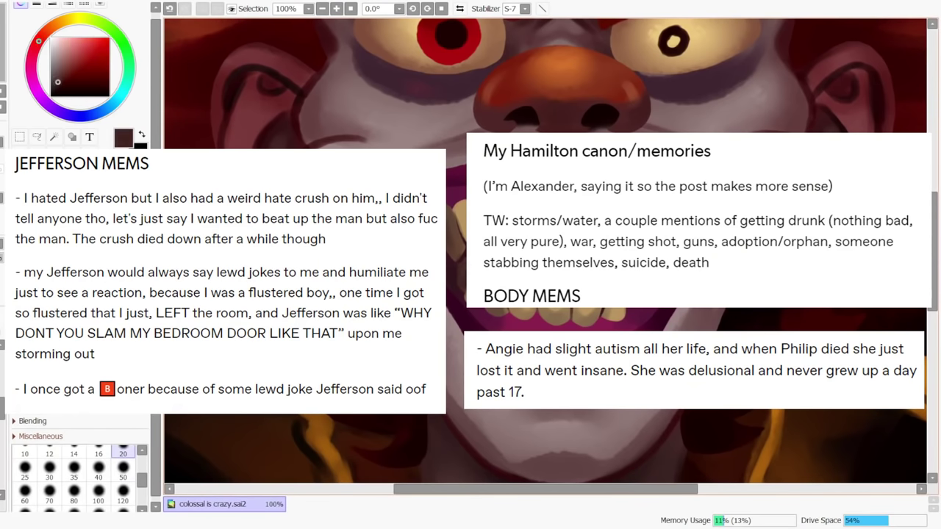
pyautogui.hotkey('ctrl', 'z')
pyautogui.rightClick(460, 288)
# Darken the gaps and edges of the lower teeth on the canvas's right side with sampled dark tones
pyautogui.rightClick(641, 300)
pyautogui.moveTo(643, 312); pyautogui.dragTo(652, 265)
pyautogui.rightClick(658, 282)
pyautogui.hotkey('ctrl', 'z')
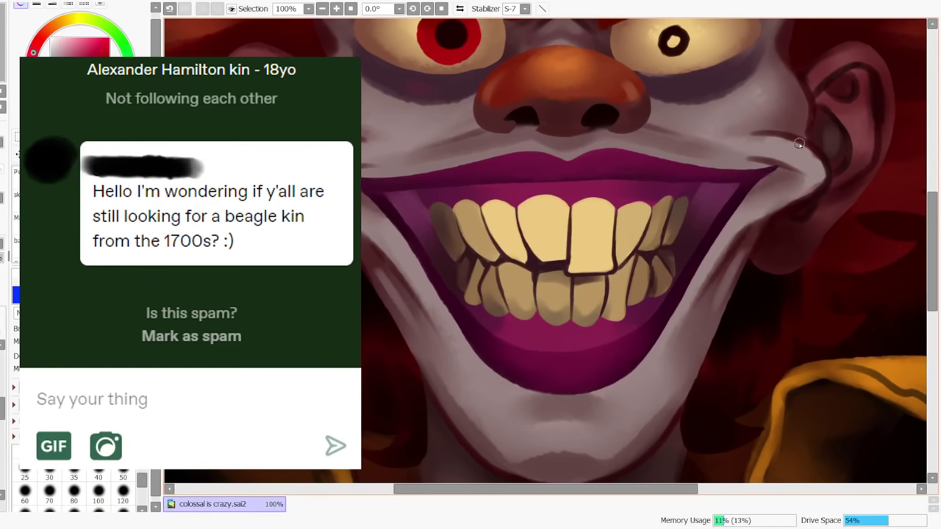
pyautogui.hotkey('ctrl', 'z')
pyautogui.moveTo(647, 271); pyautogui.dragTo(627, 305)
pyautogui.hotkey('ctrl', 'z')
# Shade the back lower teeth on the canvas's right side with sampled tan and dark brown tones
pyautogui.rightClick(635, 277)
pyautogui.moveTo(638, 261)
pyautogui.mouseDown()
pyautogui.moveTo(628, 305)
pyautogui.moveTo(642, 253)
pyautogui.mouseUp()
pyautogui.hotkey('ctrl', 'z')
pyautogui.rightClick(639, 255)
pyautogui.rightClick(641, 273)
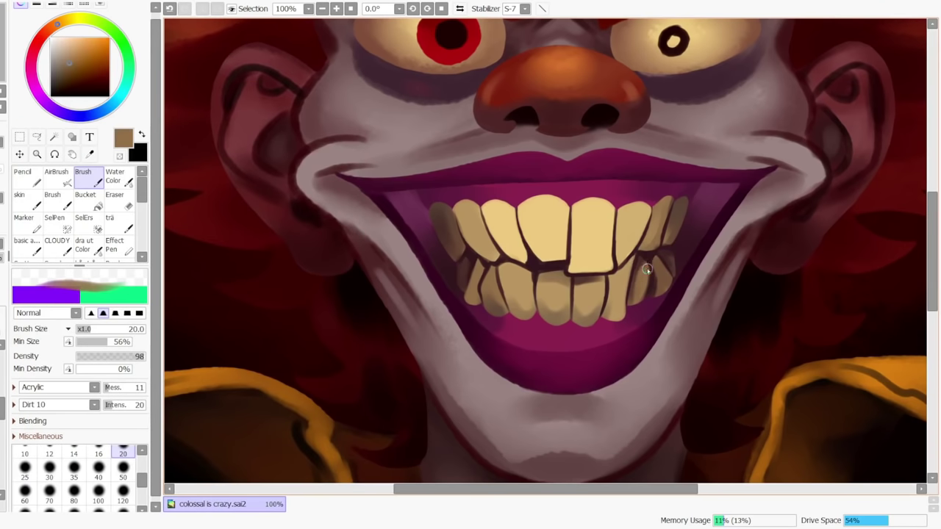
pyautogui.rightClick(632, 308)
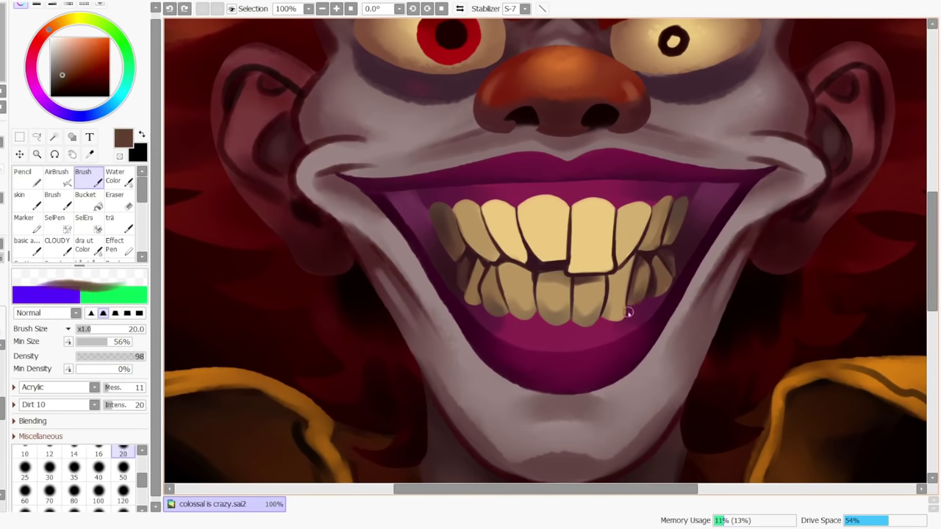
pyautogui.rightClick(647, 271)
pyautogui.moveTo(639, 267); pyautogui.dragTo(639, 282)
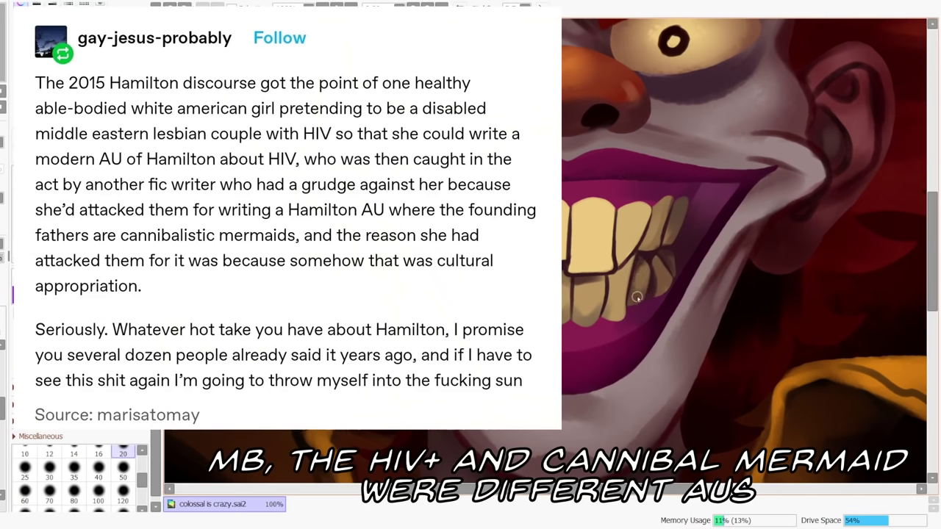
pyautogui.rightClick(661, 251)
pyautogui.moveTo(665, 213); pyautogui.dragTo(664, 250)
pyautogui.hotkey('ctrl', 'z')
pyautogui.moveTo(682, 197); pyautogui.dragTo(663, 249)
pyautogui.hotkey('ctrl', 'z')
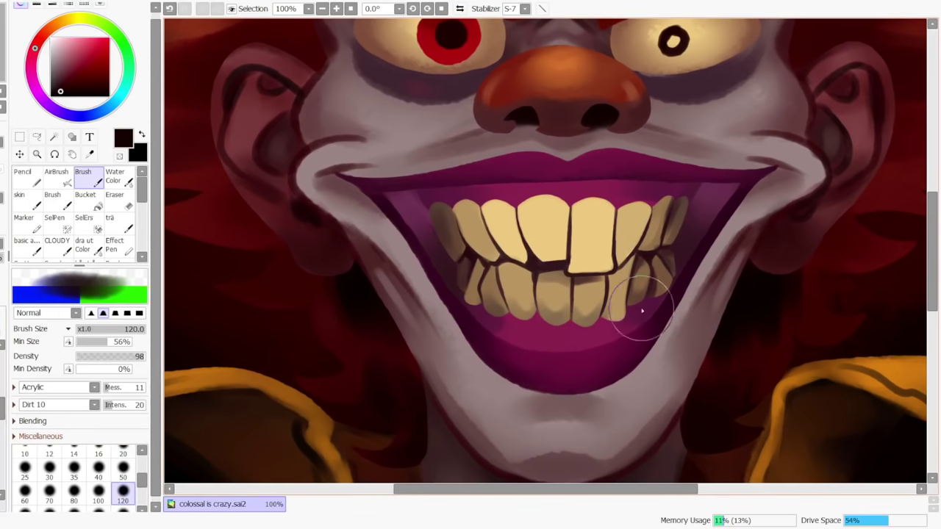
# Examine the tooth shading against the whole portrait
pyautogui.click(322, 9)
pyautogui.click(321, 9)
pyautogui.click(322, 9)
pyautogui.click(321, 9)
pyautogui.click(321, 9)
pyautogui.click(336, 10)
pyautogui.doubleClick(337, 10)
pyautogui.click(350, 11)
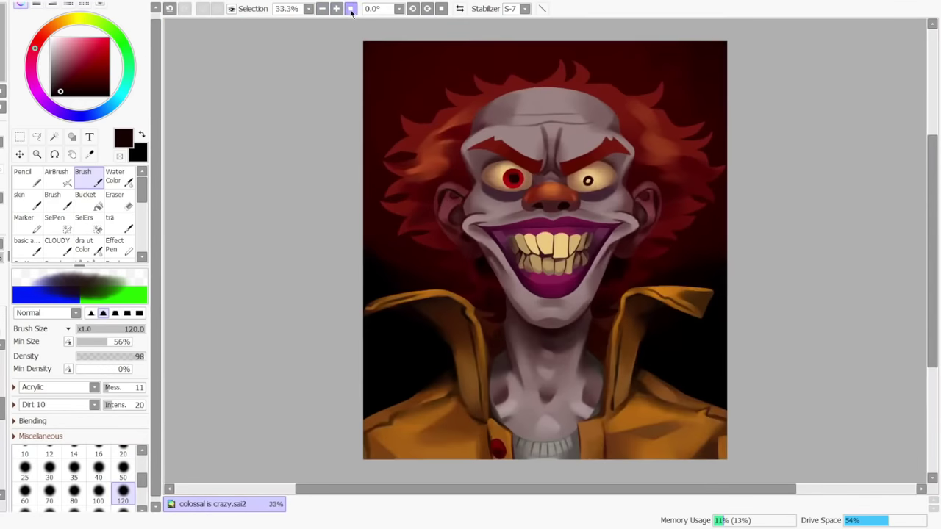
pyautogui.click(336, 8)
pyautogui.click(336, 8)
pyautogui.click(337, 8)
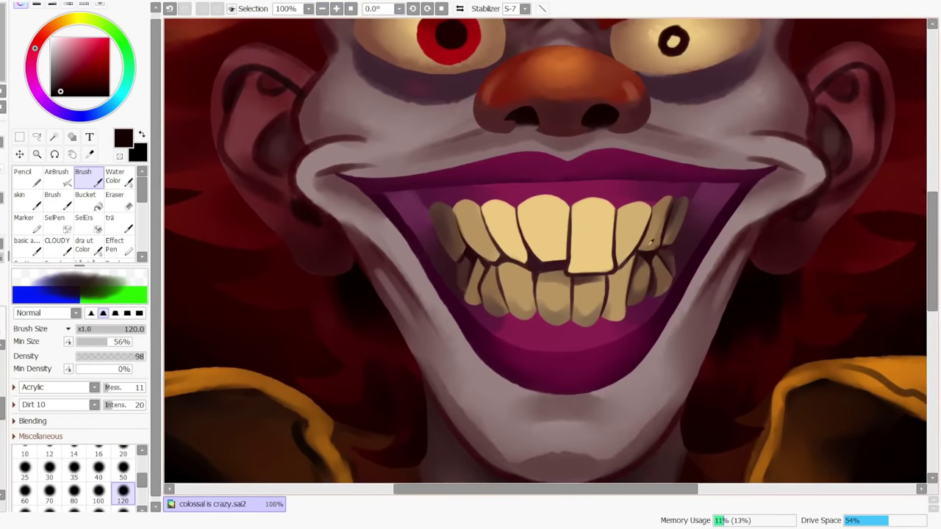
# Set the Brush to size 20 and darken the gap between the central lower teeth with a sampled dark brown
pyautogui.rightClick(587, 279)
pyautogui.press('[')
pyautogui.press('[')
pyautogui.press('[')
pyautogui.press('[')
pyautogui.press('[')
pyautogui.press('[')
pyautogui.press('[')
pyautogui.press('[')
pyautogui.press('[')
pyautogui.press('[')
pyautogui.hotkey('ctrl', 'z')
pyautogui.rightClick(579, 302)
pyautogui.moveTo(572, 280); pyautogui.dragTo(571, 320)
pyautogui.hotkey('ctrl', 'z')
pyautogui.moveTo(575, 283); pyautogui.dragTo(582, 325)
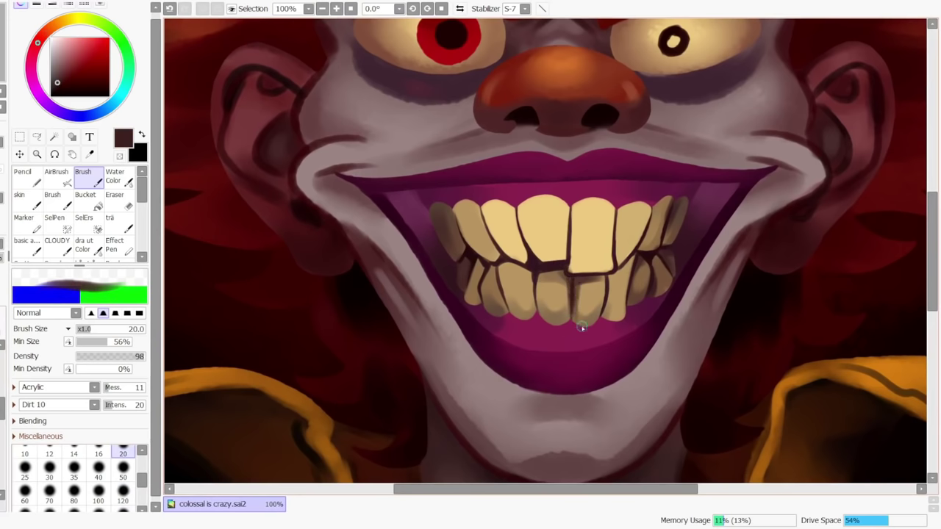
# Shade the outer edges of the two front upper teeth with a sampled tan
pyautogui.moveTo(520, 241); pyautogui.dragTo(519, 209)
pyautogui.keyDown('alt'); pyautogui.click(523, 211); pyautogui.keyUp('alt')
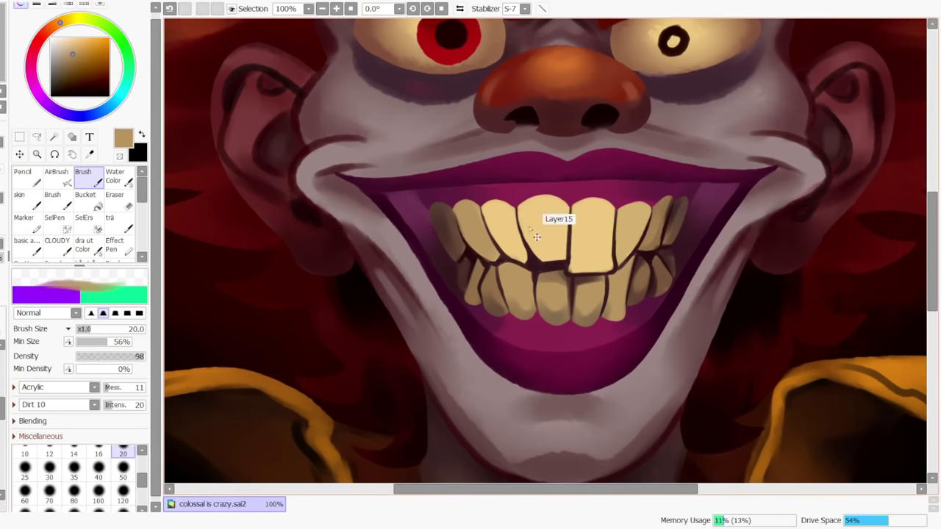
pyautogui.moveTo(609, 202); pyautogui.dragTo(608, 276)
pyautogui.hotkey('ctrl', 'z')
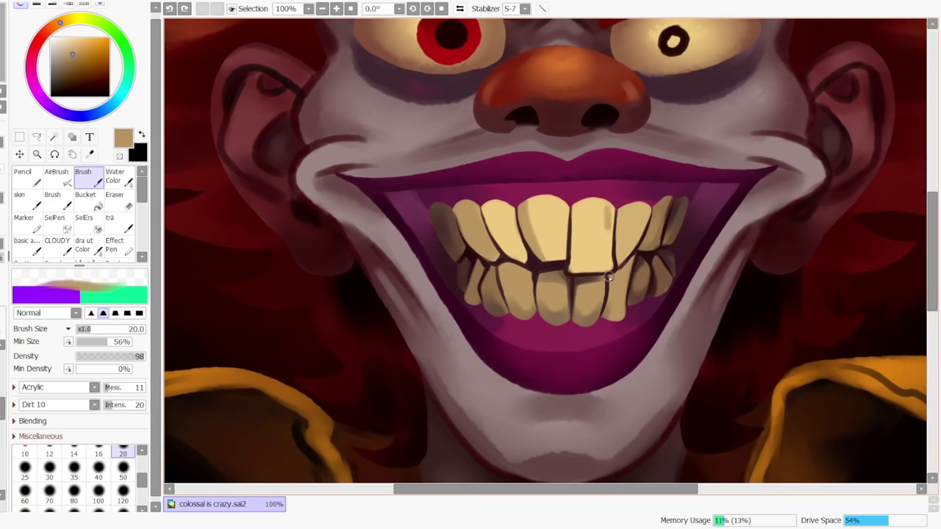
pyautogui.moveTo(611, 217); pyautogui.dragTo(607, 272)
pyautogui.moveTo(613, 202); pyautogui.dragTo(608, 270)
pyautogui.moveTo(574, 203); pyautogui.dragTo(566, 282)
pyautogui.hotkey('ctrl', 'z')
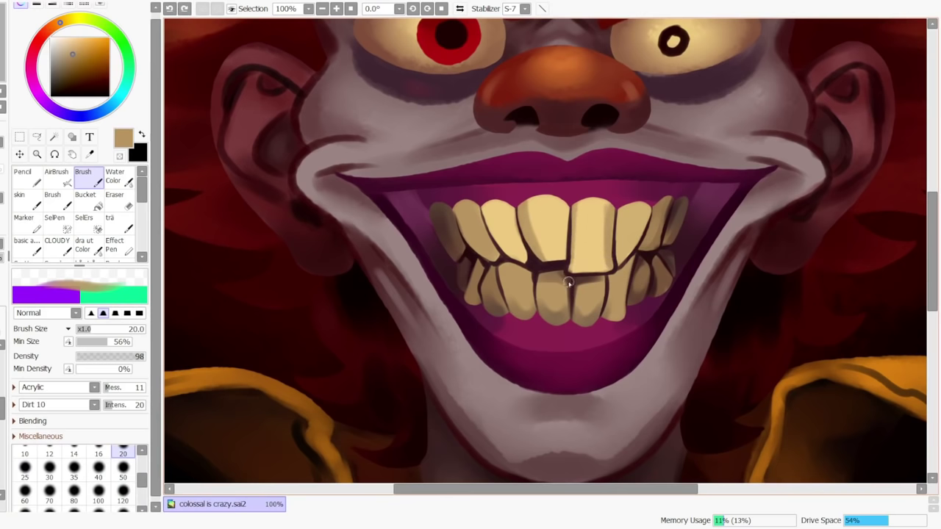
# Rework the gap between the two front upper teeth and shade its edges with sampled dark brown and tan tones
pyautogui.keyDown('alt'); pyautogui.click(568, 276); pyautogui.keyUp('alt')
pyautogui.moveTo(575, 205); pyautogui.dragTo(573, 278)
pyautogui.hotkey('ctrl', 'z')
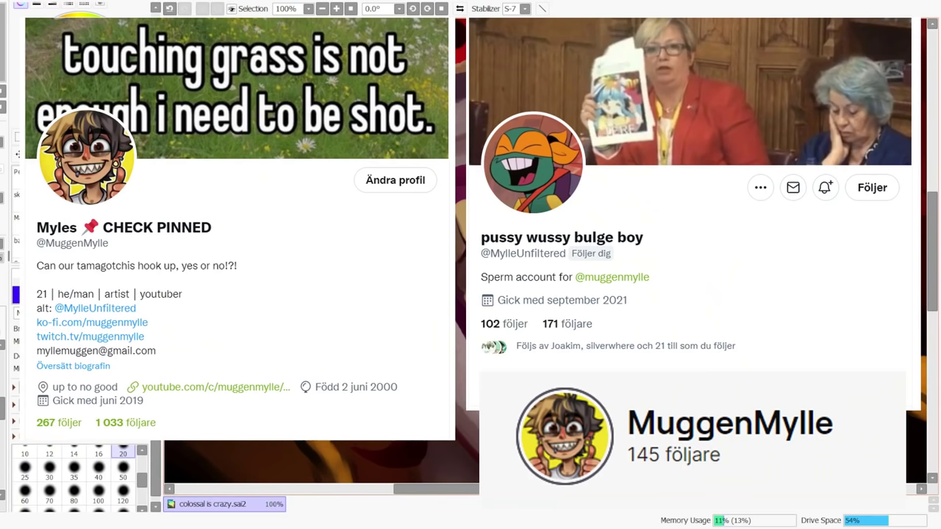
pyautogui.press('n')
pyautogui.press('b')
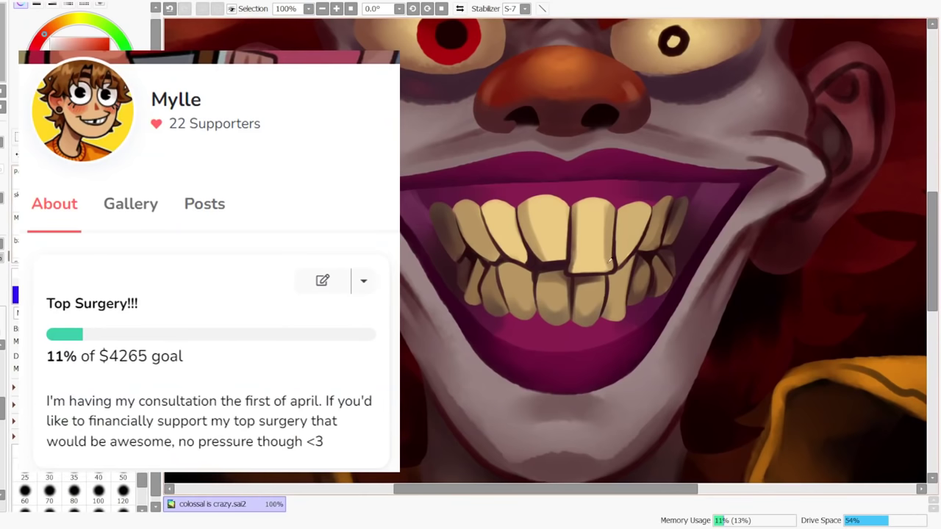
pyautogui.keyDown('alt'); pyautogui.click(582, 259); pyautogui.keyUp('alt')
pyautogui.moveTo(575, 250)
pyautogui.mouseDown()
pyautogui.moveTo(583, 260)
pyautogui.moveTo(579, 189)
pyautogui.moveTo(573, 276)
pyautogui.mouseUp()
pyautogui.hotkey('ctrl', 'z')
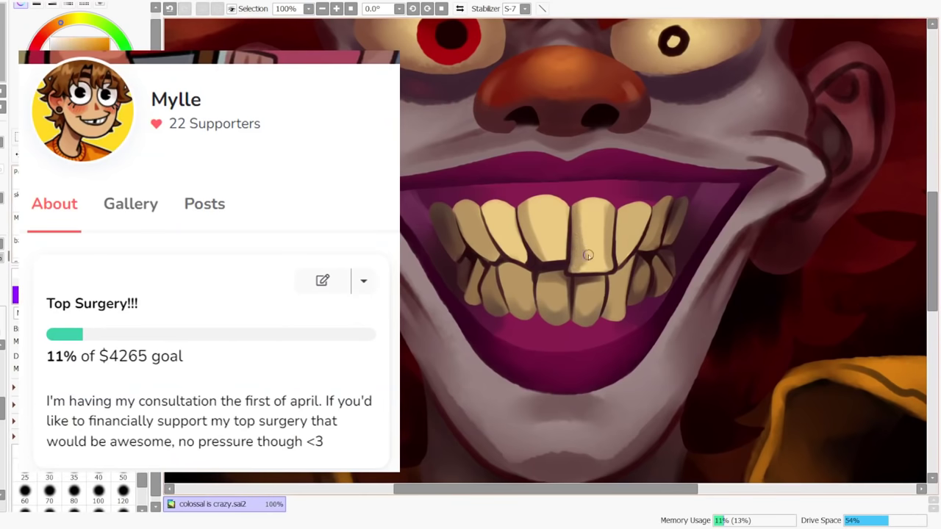
pyautogui.moveTo(582, 232)
pyautogui.mouseDown()
pyautogui.moveTo(630, 202)
pyautogui.moveTo(619, 241)
pyautogui.mouseUp()
# Darken the edges of the upper teeth on both sides of the front pair with sampled brown tones
pyautogui.press('n')
pyautogui.keyDown('alt'); pyautogui.click(668, 216); pyautogui.keyUp('alt')
pyautogui.moveTo(633, 203)
pyautogui.mouseDown()
pyautogui.moveTo(620, 250)
pyautogui.moveTo(621, 217)
pyautogui.moveTo(613, 272)
pyautogui.moveTo(631, 241)
pyautogui.moveTo(618, 273)
pyautogui.moveTo(617, 230)
pyautogui.mouseUp()
pyautogui.hotkey('ctrl', 'z')
pyautogui.hotkey('ctrl', 'z')
pyautogui.hotkey('ctrl', 'z')
pyautogui.moveTo(477, 209); pyautogui.dragTo(506, 261)
pyautogui.hotkey('ctrl', 'z')
pyautogui.hotkey('ctrl', 'z')
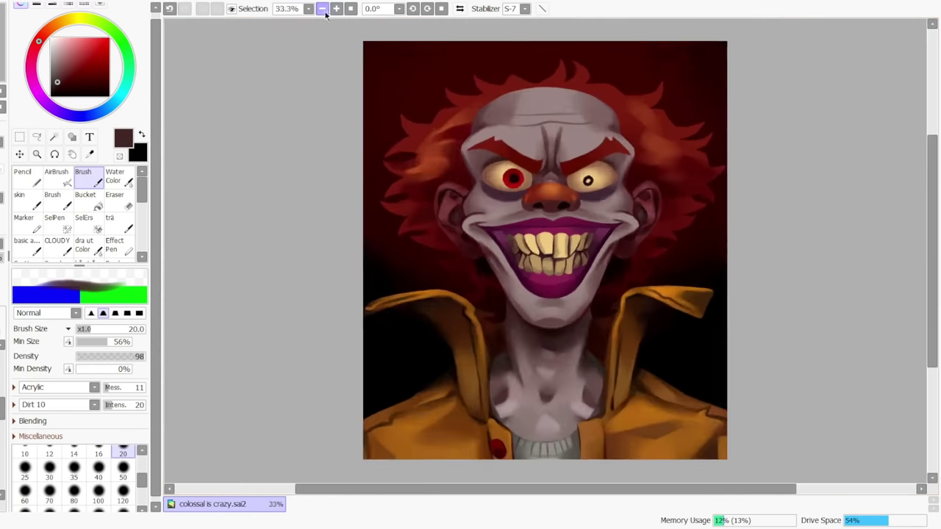
# Touch up the upper teeth with a sampled pale yellow and the Brush at size 20
pyautogui.click(321, 8)
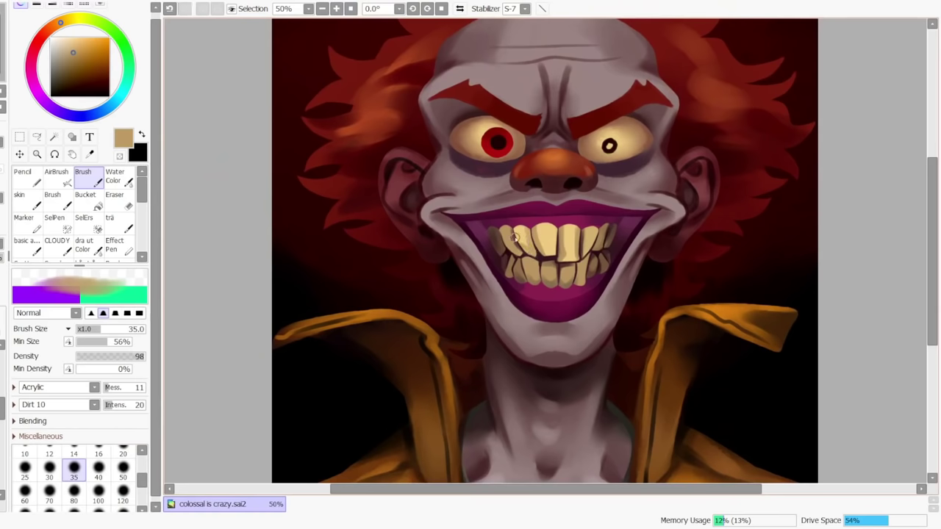
pyautogui.keyDown('alt'); pyautogui.click(533, 233); pyautogui.keyUp('alt')
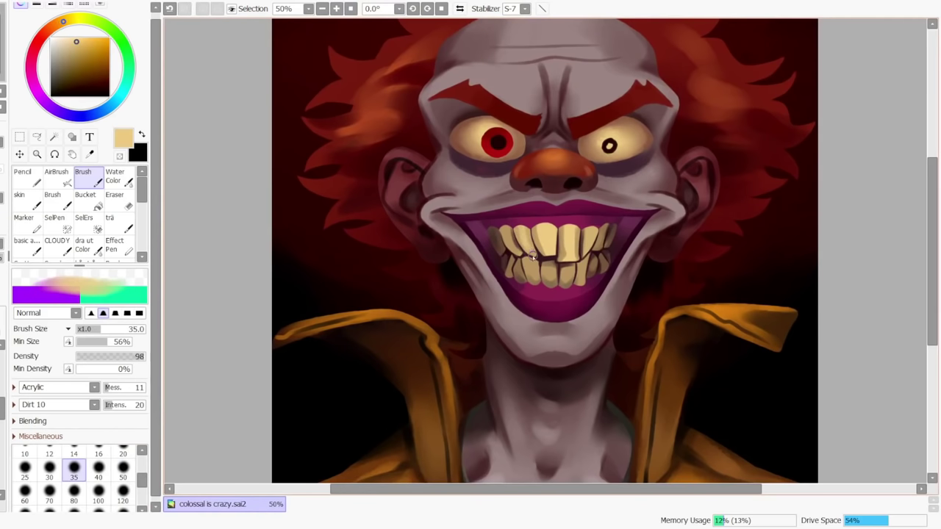
pyautogui.hotkey('ctrl', '+')
pyautogui.press('[')
pyautogui.press('[')
pyautogui.press('[')
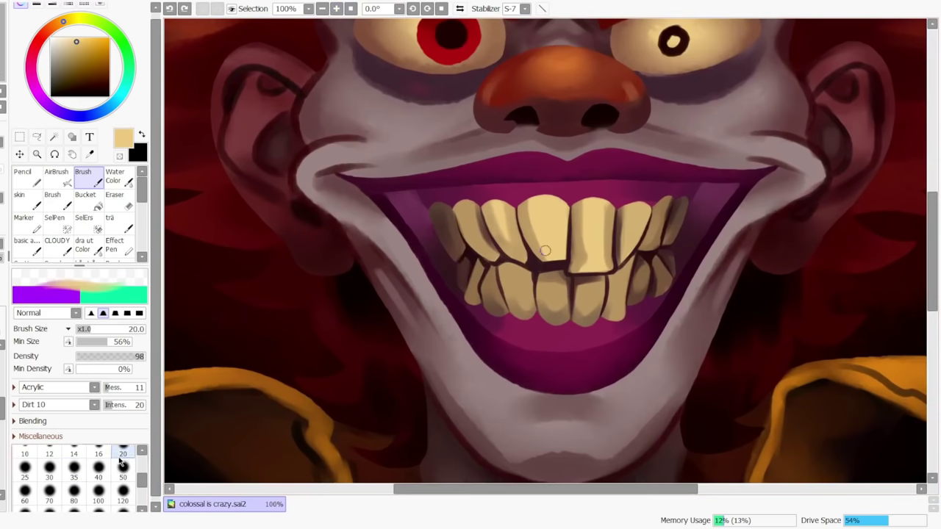
pyautogui.hotkey('ctrl', 'y')
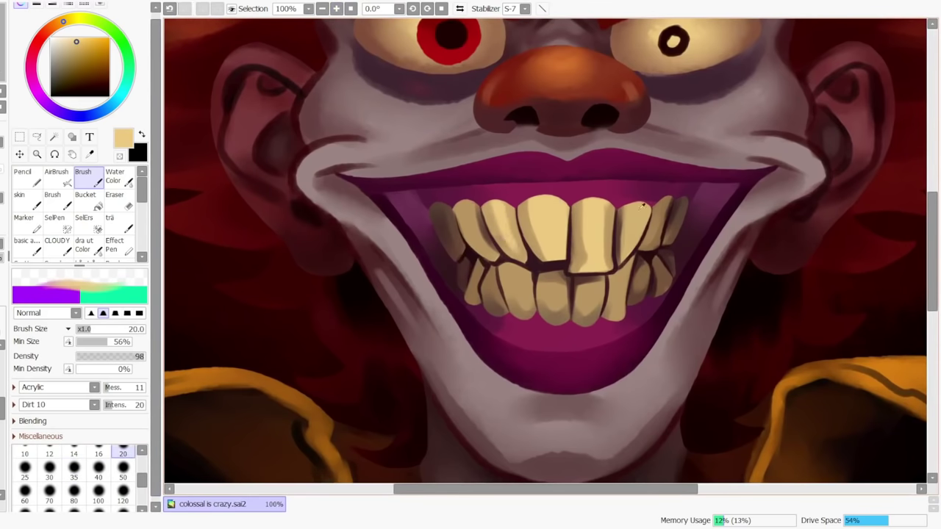
# Set the Brush density to 81 and darken the edges of the upper side teeth with sampled dark brown
pyautogui.keyDown('alt'); pyautogui.click(675, 210); pyautogui.keyUp('alt')
pyautogui.hotkey('ctrl', 'z')
pyautogui.moveTo(475, 210)
pyautogui.mouseDown()
pyautogui.moveTo(490, 227)
pyautogui.moveTo(492, 236)
pyautogui.moveTo(478, 205)
pyautogui.moveTo(492, 260)
pyautogui.mouseUp()
pyautogui.hotkey('ctrl', 'z')
pyautogui.keyDown('alt'); pyautogui.click(479, 229); pyautogui.keyUp('alt')
pyautogui.keyDown('alt'); pyautogui.click(482, 259); pyautogui.keyUp('alt')
pyautogui.hotkey('ctrl', 'z')
pyautogui.click(133, 357)
pyautogui.hotkey('ctrl', 'z')
pyautogui.moveTo(458, 216)
pyautogui.mouseDown()
pyautogui.moveTo(453, 223)
pyautogui.moveTo(456, 208)
pyautogui.mouseUp()
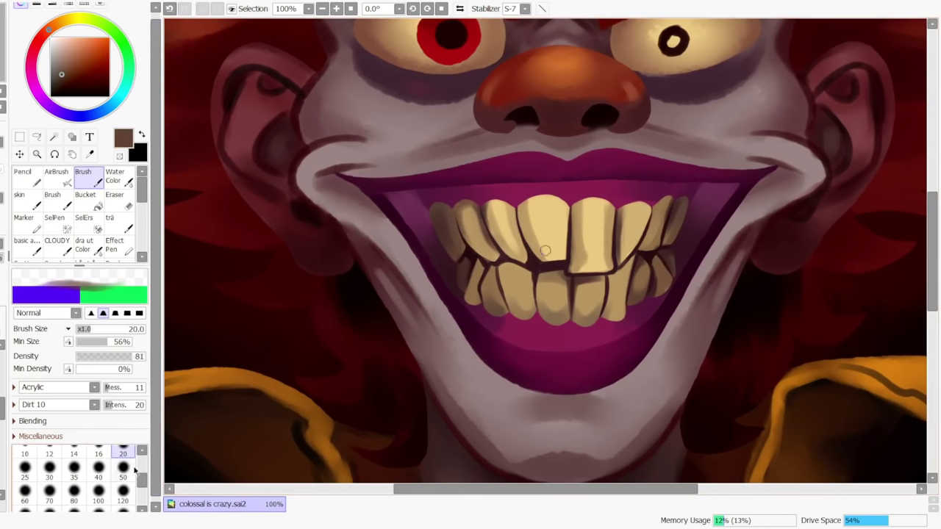
# Blend the shading of the upper teeth on the canvas's left side with sampled tan and dark brown at size 20
pyautogui.click(98, 470)
pyautogui.scroll(-3, 230, 220)
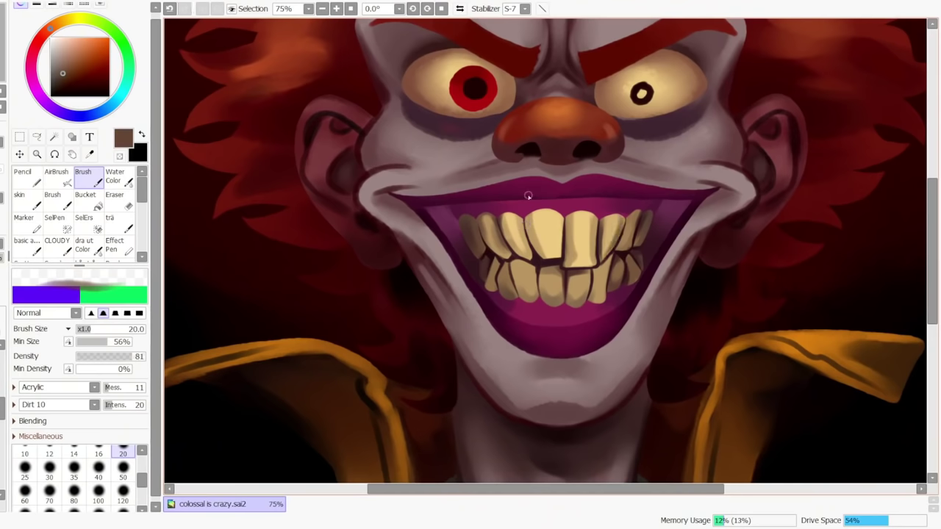
pyautogui.keyDown('alt'); pyautogui.click(500, 213); pyautogui.keyUp('alt')
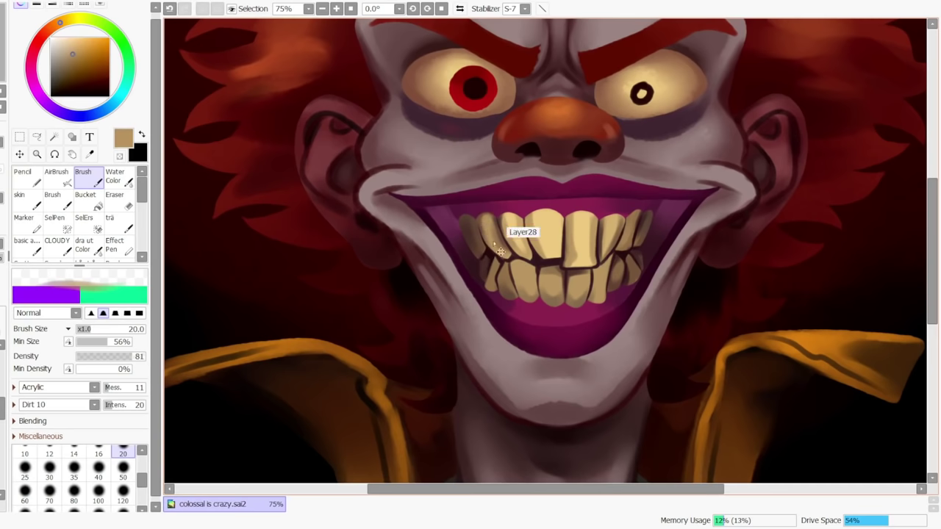
pyautogui.keyDown('alt'); pyautogui.click(515, 241); pyautogui.keyUp('alt')
pyautogui.keyDown('alt'); pyautogui.click(522, 197); pyautogui.keyUp('alt')
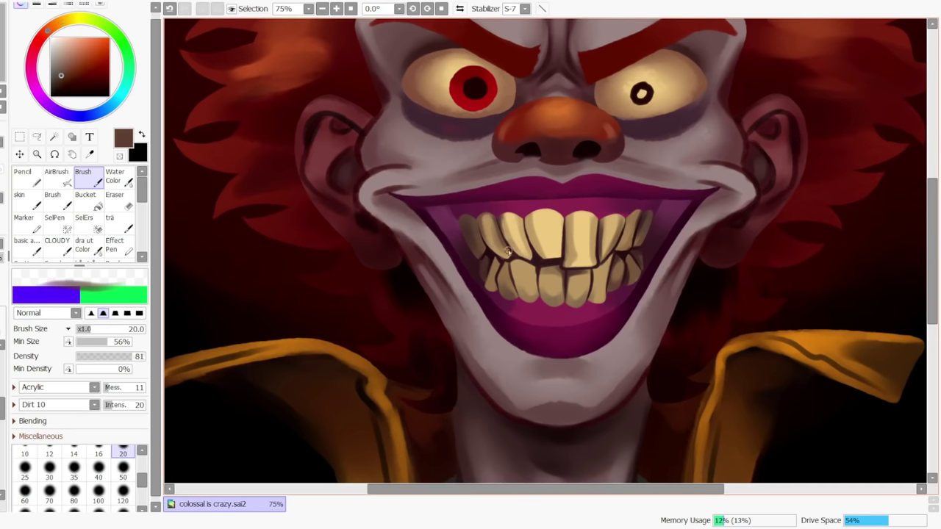
pyautogui.moveTo(482, 225); pyautogui.dragTo(503, 254)
# Set the Brush to size 40 and shade the lower edge of the front upper tooth on the canvas's right with sampled browns
pyautogui.click(322, 9)
pyautogui.click(321, 9)
pyautogui.click(322, 8)
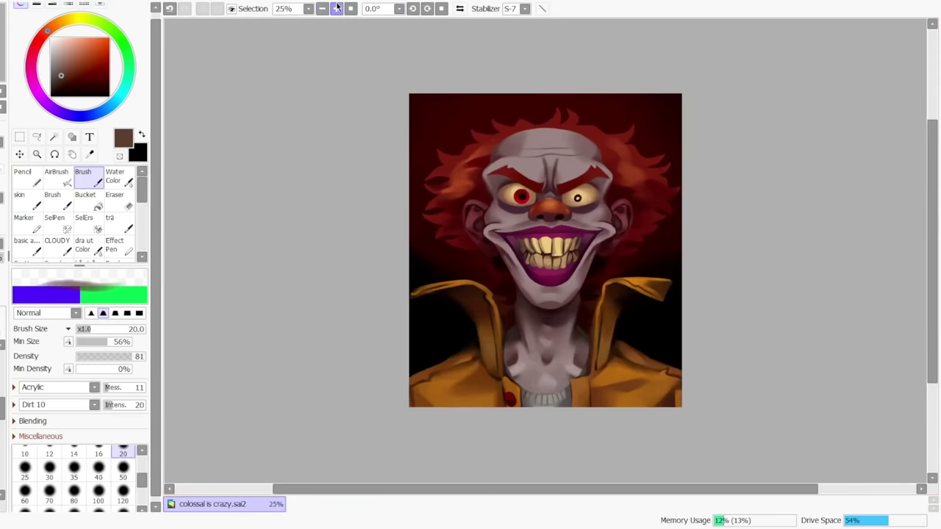
pyautogui.click(335, 8)
pyautogui.click(98, 470)
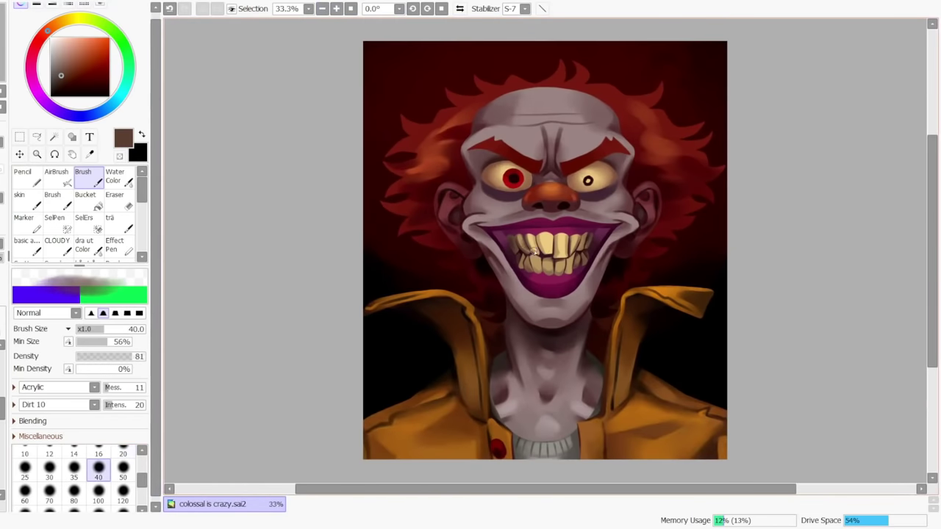
pyautogui.click(338, 8)
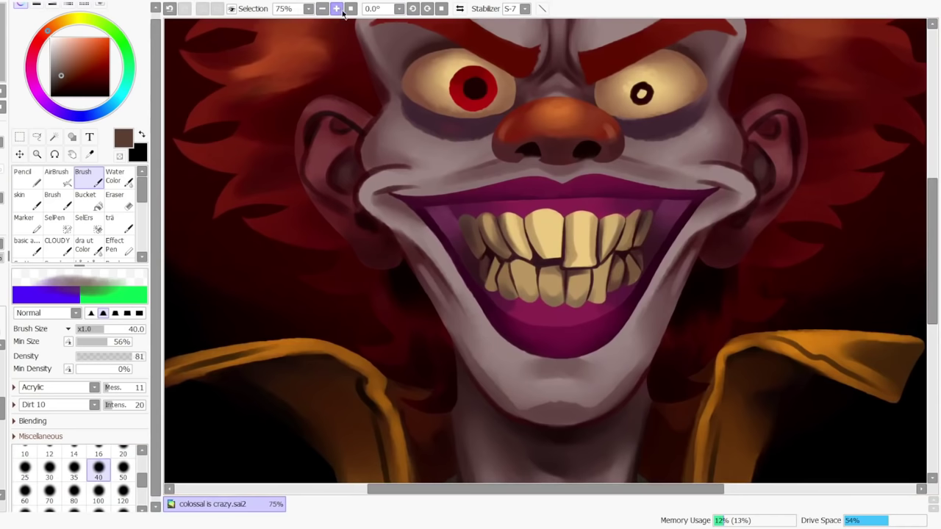
pyautogui.rightClick(593, 259)
pyautogui.hotkey('ctrl', 'z')
pyautogui.moveTo(568, 263); pyautogui.dragTo(593, 263)
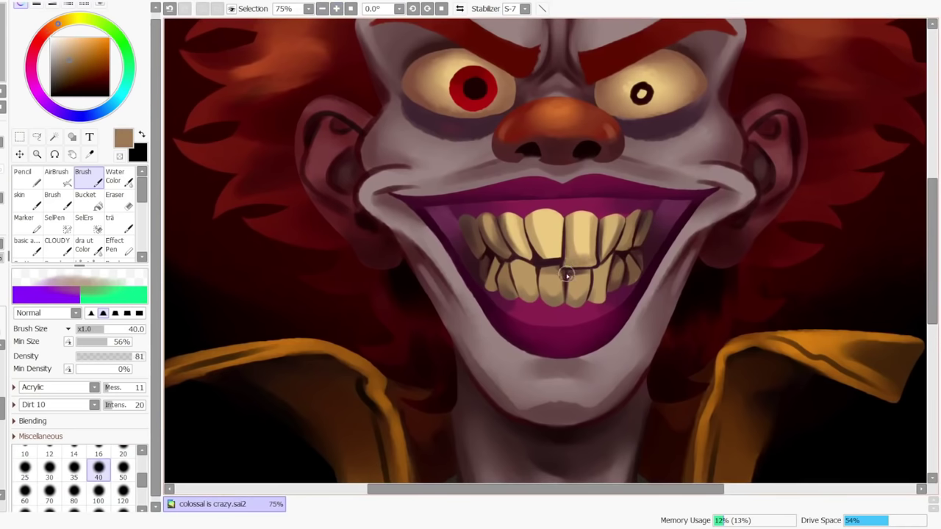
pyautogui.keyDown('alt'); pyautogui.click(602, 250); pyautogui.keyUp('alt')
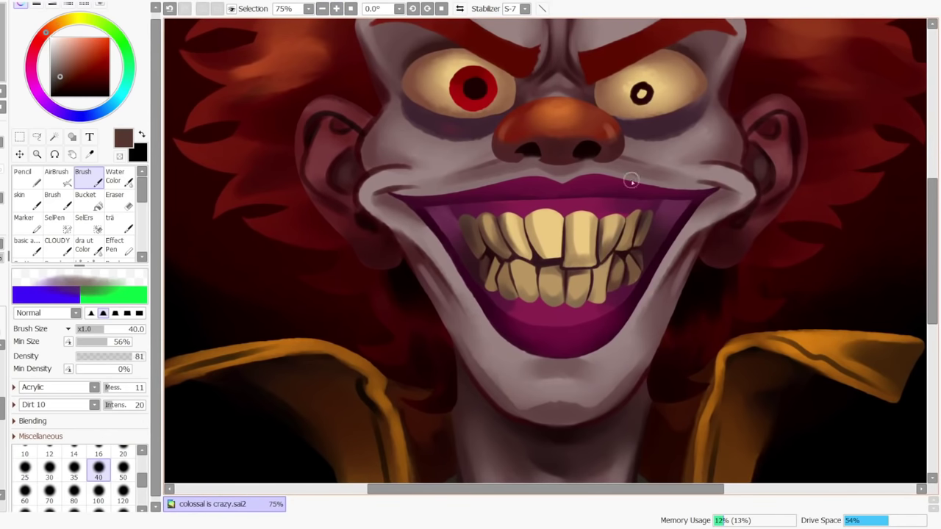
# Reduce the Brush to size 20 and try to deepen the dark brown shadow on the upper teeth on the canvas's left side
pyautogui.press('[')
pyautogui.press('[')
pyautogui.press('[')
pyautogui.press('[')
pyautogui.keyDown('ctrl'); pyautogui.keyDown('shift'); pyautogui.click(541, 260); pyautogui.keyUp('shift'); pyautogui.keyUp('ctrl')
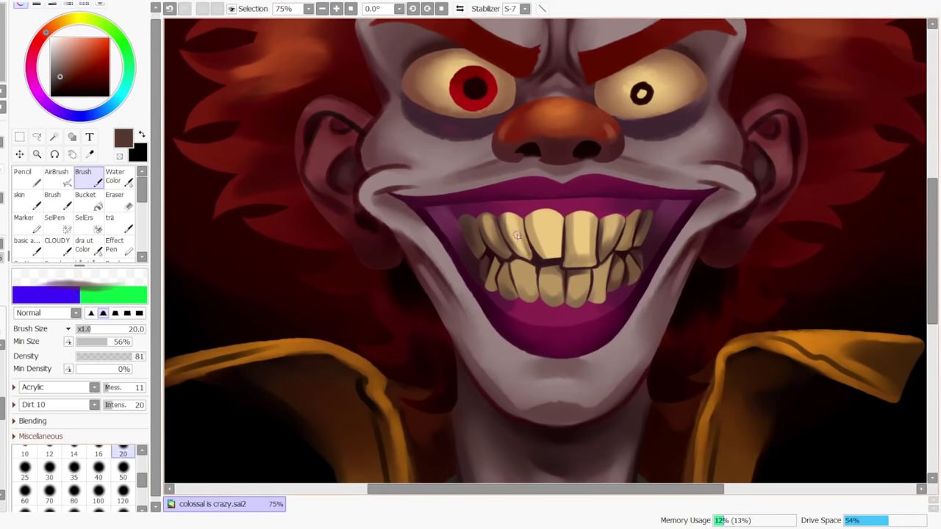
pyautogui.moveTo(516, 236)
pyautogui.mouseDown()
pyautogui.moveTo(531, 264)
pyautogui.moveTo(506, 253)
pyautogui.mouseUp()
pyautogui.hotkey('ctrl', 'z')
pyautogui.hotkey('ctrl', 'z')
# Shade the inner edge of the front upper tooth on the canvas's left with a sampled tan, and set the Brush to size 50
pyautogui.keyDown('alt'); pyautogui.click(493, 221); pyautogui.keyUp('alt')
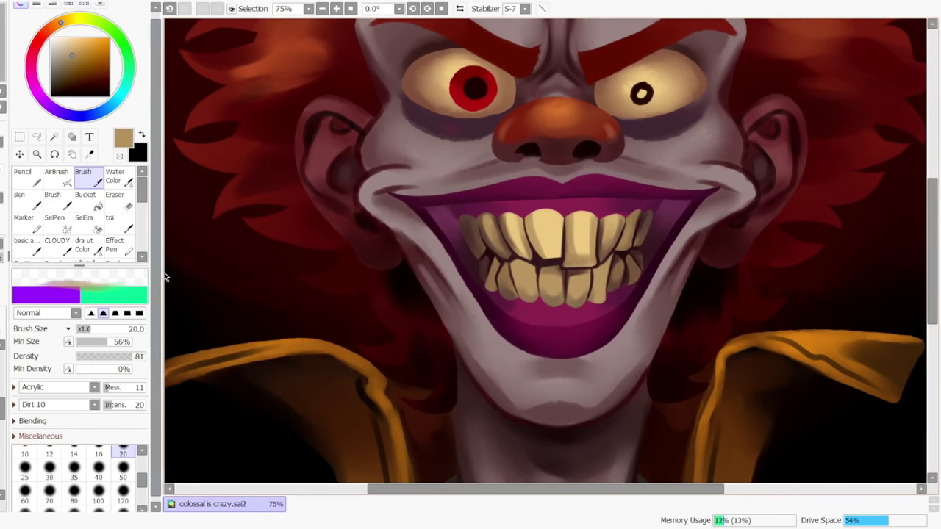
pyautogui.moveTo(561, 212); pyautogui.dragTo(560, 231)
pyautogui.press(']')
pyautogui.press(']')
pyautogui.press(']')
pyautogui.press(']')
pyautogui.press(']')
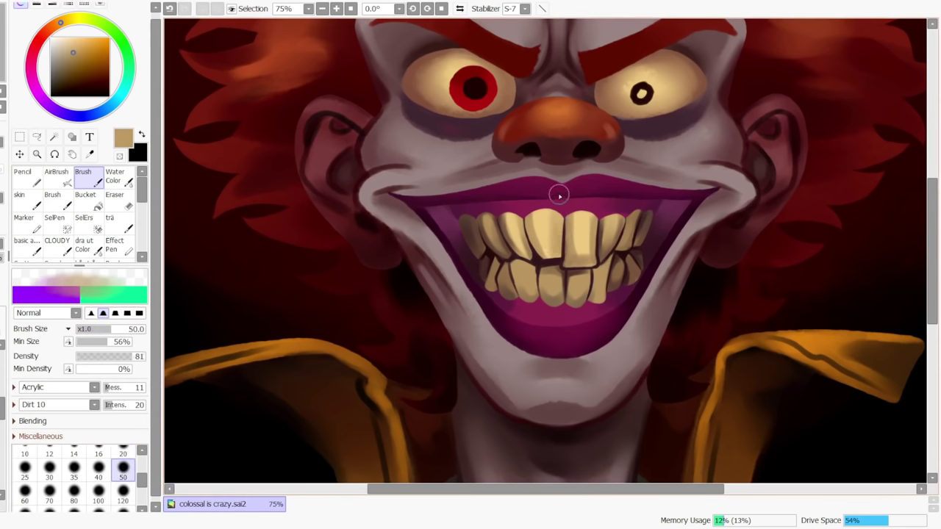
# Lighten the front upper tooth on the canvas's right with a sampled pale yellow, and set the Brush to size 20
pyautogui.rightClick(577, 239)
pyautogui.moveTo(573, 254)
pyautogui.mouseDown()
pyautogui.moveTo(578, 217)
pyautogui.moveTo(596, 252)
pyautogui.moveTo(573, 210)
pyautogui.moveTo(585, 257)
pyautogui.moveTo(545, 250)
pyautogui.moveTo(592, 258)
pyautogui.moveTo(566, 267)
pyautogui.moveTo(582, 250)
pyautogui.mouseUp()
pyautogui.hotkey('ctrl', 'z')
pyautogui.hotkey('ctrl', 'z')
pyautogui.click(122, 451)
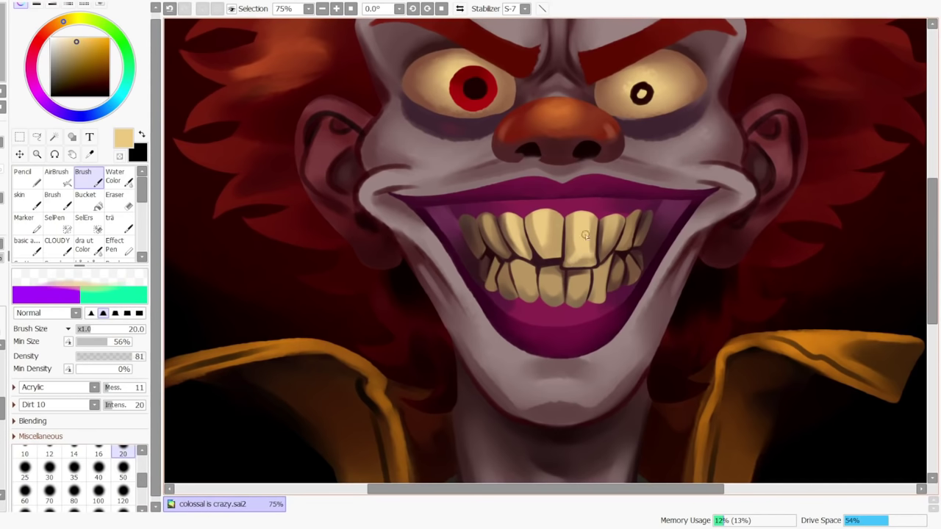
# Darken the gap between the two front upper teeth with a sampled dark brown
pyautogui.keyDown('alt'); pyautogui.click(565, 250); pyautogui.keyUp('alt')
pyautogui.hotkey('ctrl', 'z')
pyautogui.moveTo(565, 211); pyautogui.dragTo(563, 265)
pyautogui.hotkey('ctrl', 'z')
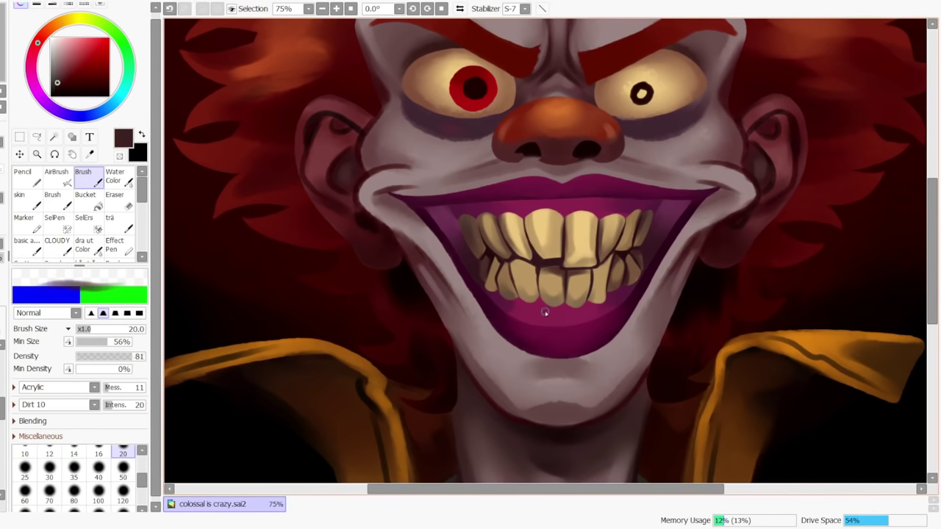
# Shade the side teeth with sampled brown tones and the Brush at size 40, and sample a tan tooth tone
pyautogui.click(322, 9)
pyautogui.click(322, 9)
pyautogui.click(336, 9)
pyautogui.click(336, 9)
pyautogui.click(335, 8)
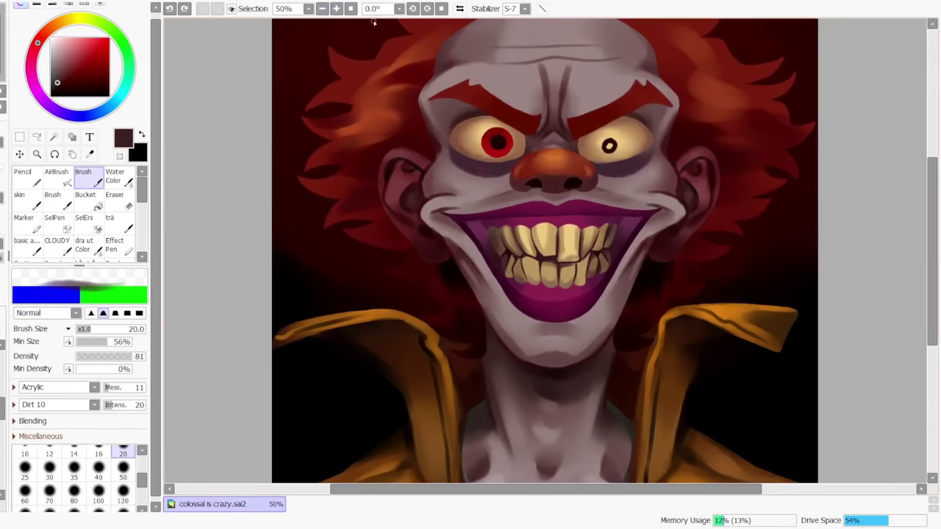
pyautogui.keyDown('alt'); pyautogui.click(491, 230); pyautogui.keyUp('alt')
pyautogui.keyDown('alt'); pyautogui.click(504, 245); pyautogui.keyUp('alt')
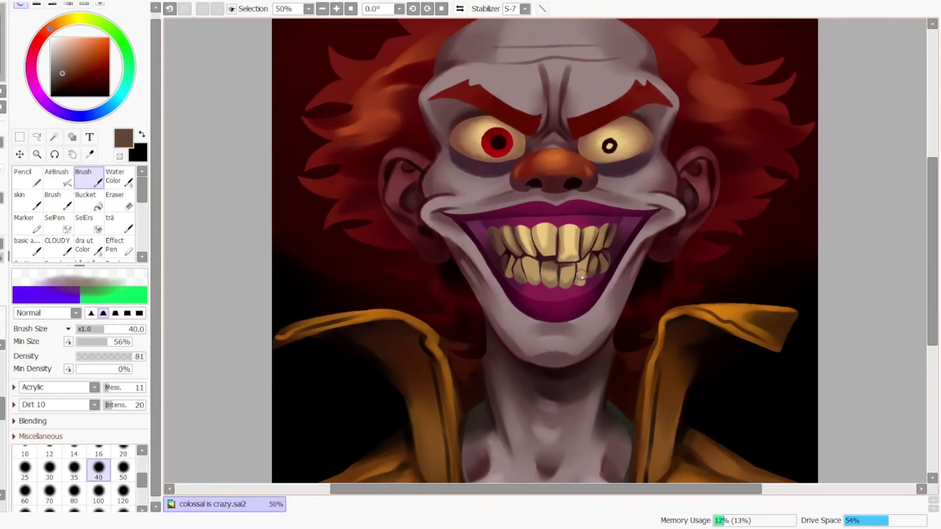
pyautogui.keyDown('alt'); pyautogui.click(548, 289); pyautogui.keyUp('alt')
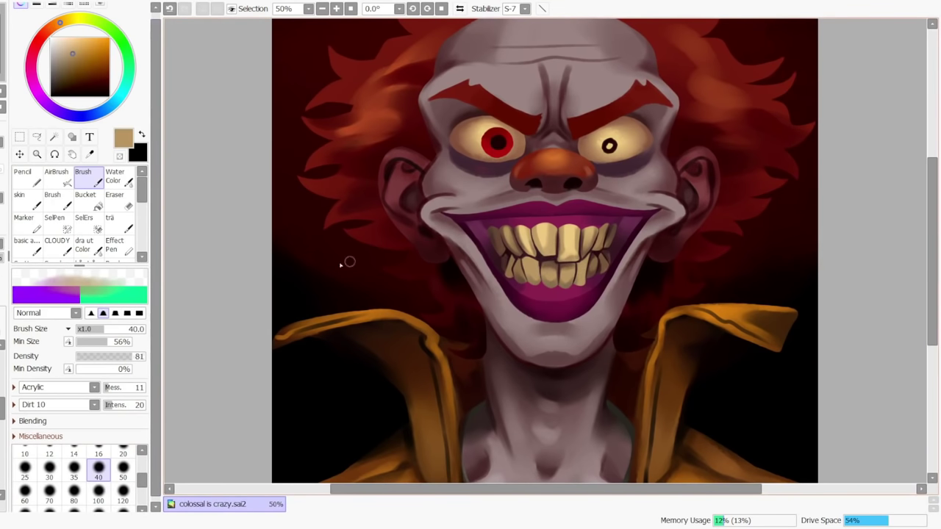
# Try shading the lower front teeth with sampled brown and tan tones
pyautogui.keyDown('alt'); pyautogui.click(559, 263); pyautogui.keyUp('alt')
pyautogui.moveTo(538, 260); pyautogui.dragTo(537, 278)
pyautogui.hotkey('ctrl', 'z')
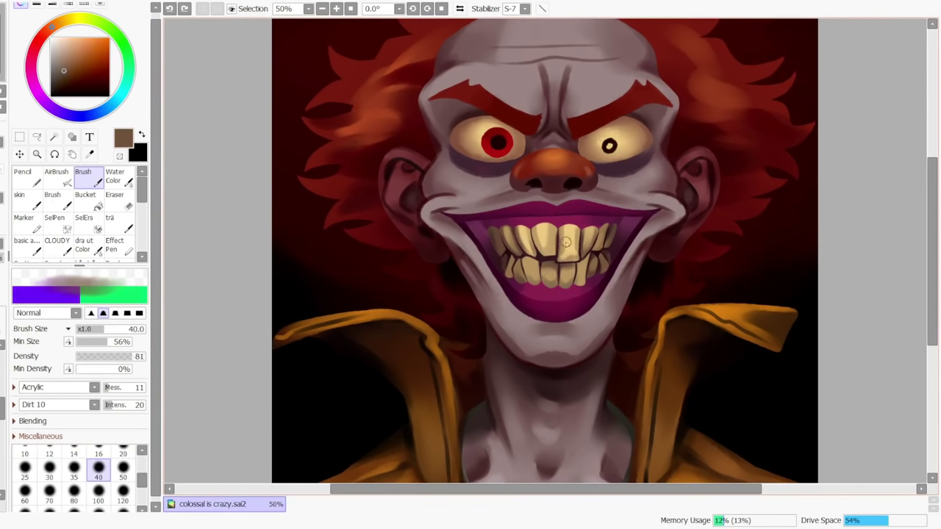
pyautogui.keyDown('alt'); pyautogui.click(555, 281); pyautogui.keyUp('alt')
pyautogui.keyDown('alt'); pyautogui.click(548, 278); pyautogui.keyUp('alt')
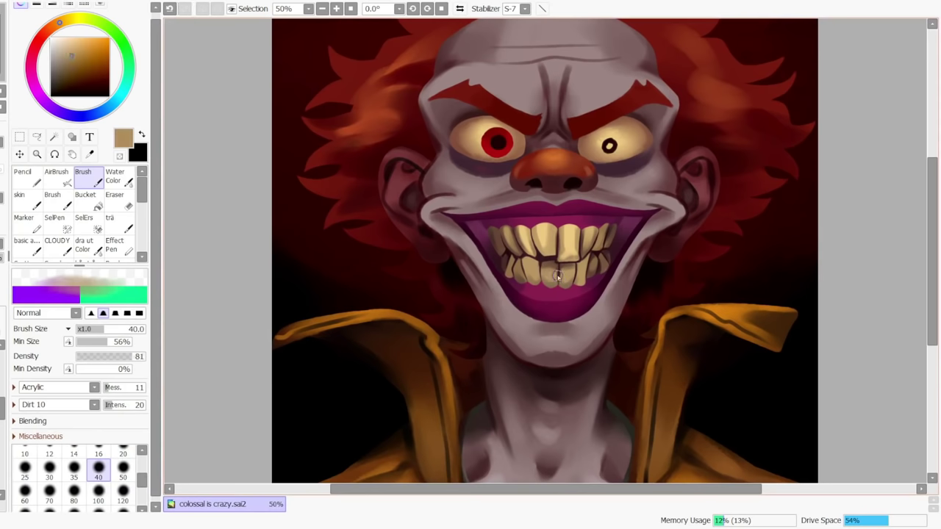
# Refine the edges of the lower teeth with a sampled brown and the Brush at size 20
pyautogui.keyDown('alt'); pyautogui.click(541, 262); pyautogui.keyUp('alt')
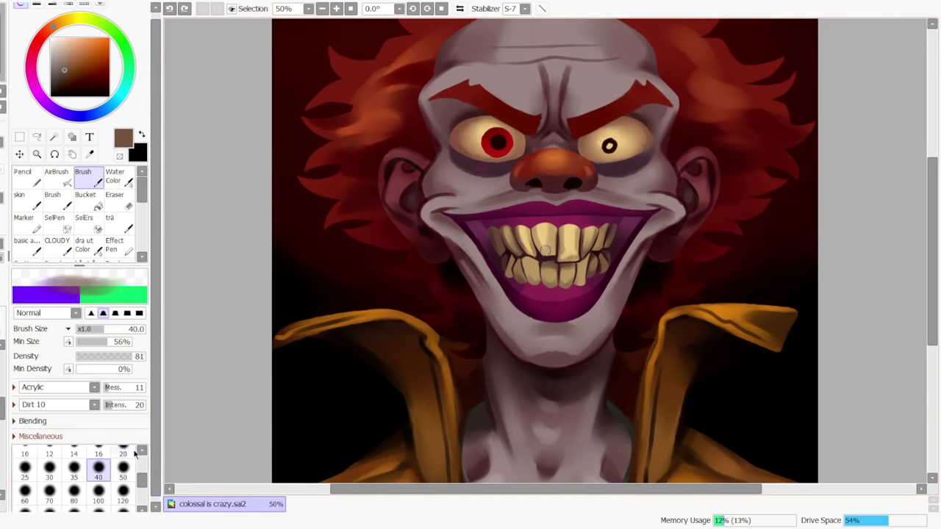
pyautogui.press('[')
pyautogui.press('[')
pyautogui.press('[')
pyautogui.press('[')
pyautogui.moveTo(538, 263)
pyautogui.mouseDown()
pyautogui.moveTo(538, 278)
pyautogui.moveTo(526, 277)
pyautogui.mouseUp()
pyautogui.hotkey('ctrl', 'z')
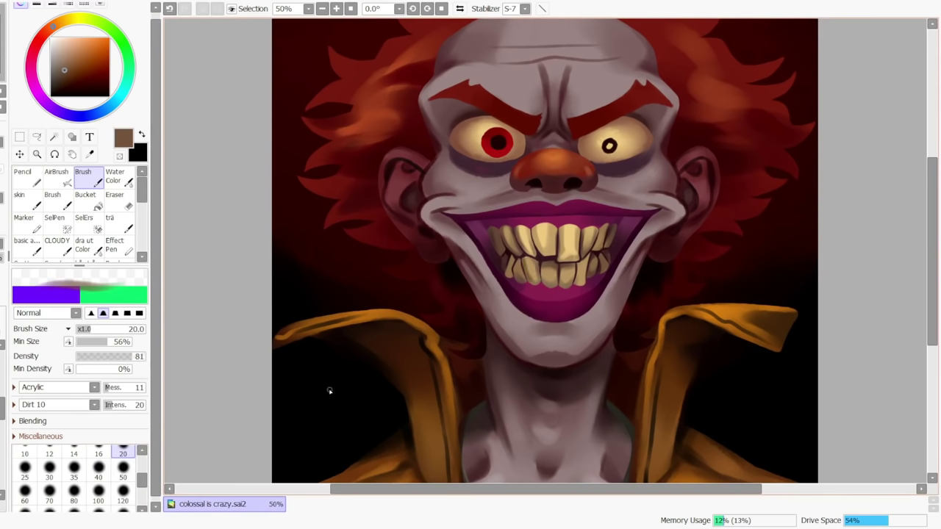
# Try to darken the gap beside the front upper tooth on the canvas's left with a sampled dark maroon at Brush size 40
pyautogui.click(324, 10)
pyautogui.click(323, 9)
pyautogui.click(324, 9)
pyautogui.click(351, 8)
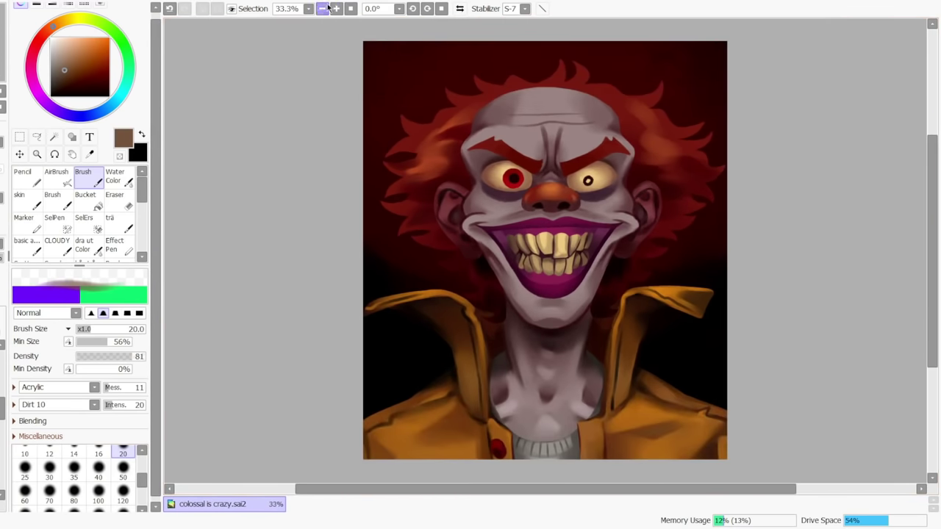
pyautogui.click(336, 9)
pyautogui.click(335, 9)
pyautogui.rightClick(576, 219)
pyautogui.rightClick(567, 229)
pyautogui.moveTo(522, 221); pyautogui.dragTo(538, 263)
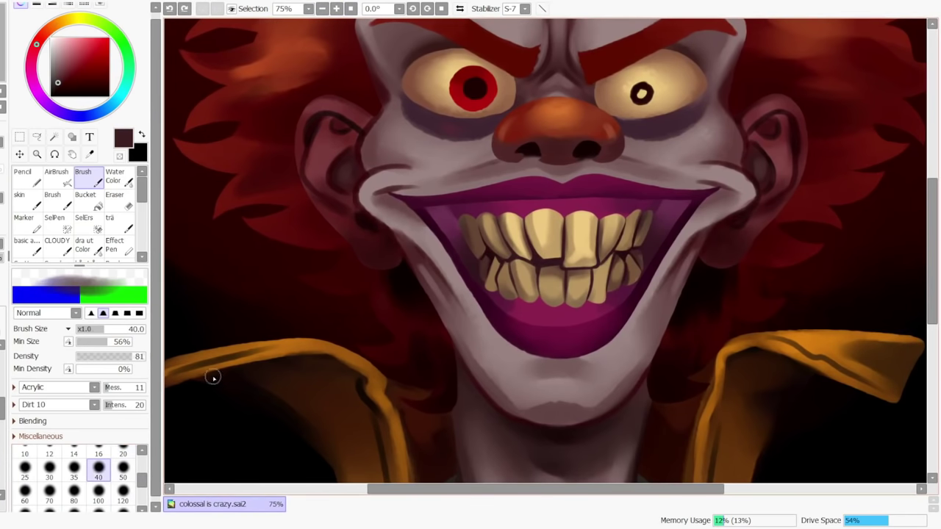
pyautogui.hotkey('ctrl', 'z')
# Rework the dark gap beside the front upper tooth with the Brush at size 20, undoing and redoing the stroke to compare
pyautogui.moveTo(518, 214); pyautogui.dragTo(534, 255)
pyautogui.hotkey('ctrl', 'z')
pyautogui.hotkey('ctrl', 'z')
pyautogui.hotkey('ctrl', 'z')
pyautogui.hotkey('ctrl', 'y')
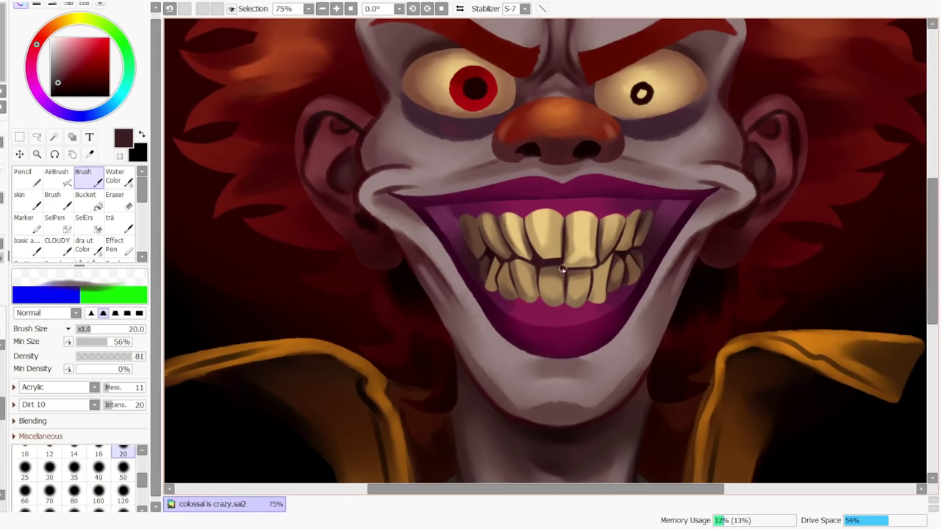
pyautogui.hotkey('ctrl', 'z')
pyautogui.hotkey('ctrl', 'y')
pyautogui.hotkey('ctrl', 'z')
pyautogui.hotkey('ctrl', 'y')
# Shade the edge between the left front upper tooth and its outer neighbour with a sampled brown, and sample a tan tooth tone
pyautogui.keyDown('alt'); pyautogui.click(542, 250); pyautogui.keyUp('alt')
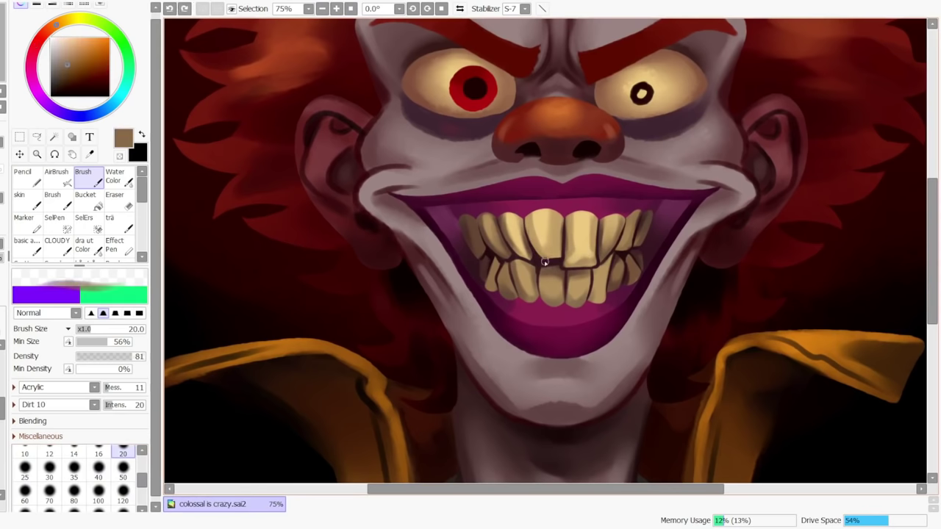
pyautogui.keyDown('alt'); pyautogui.click(541, 250); pyautogui.keyUp('alt')
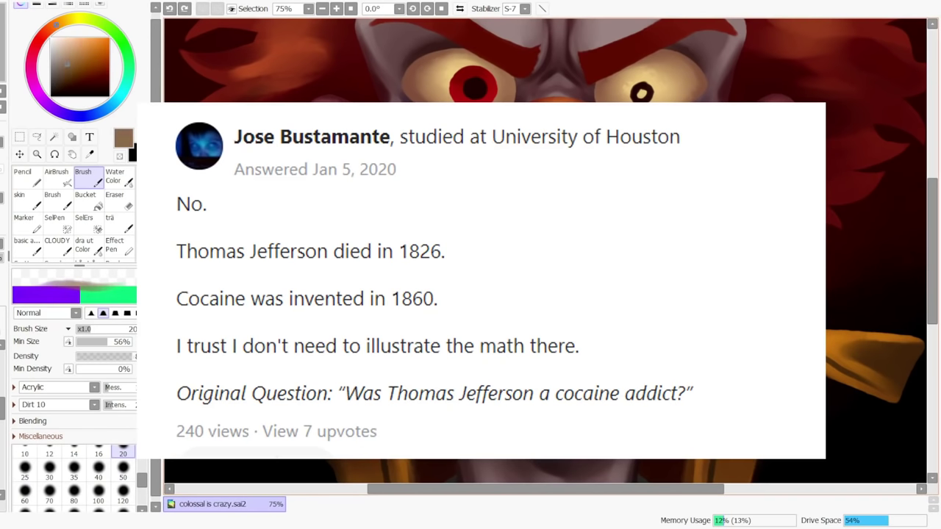
pyautogui.keyDown('alt'); pyautogui.click(540, 247); pyautogui.keyUp('alt')
pyautogui.moveTo(521, 219); pyautogui.dragTo(533, 253)
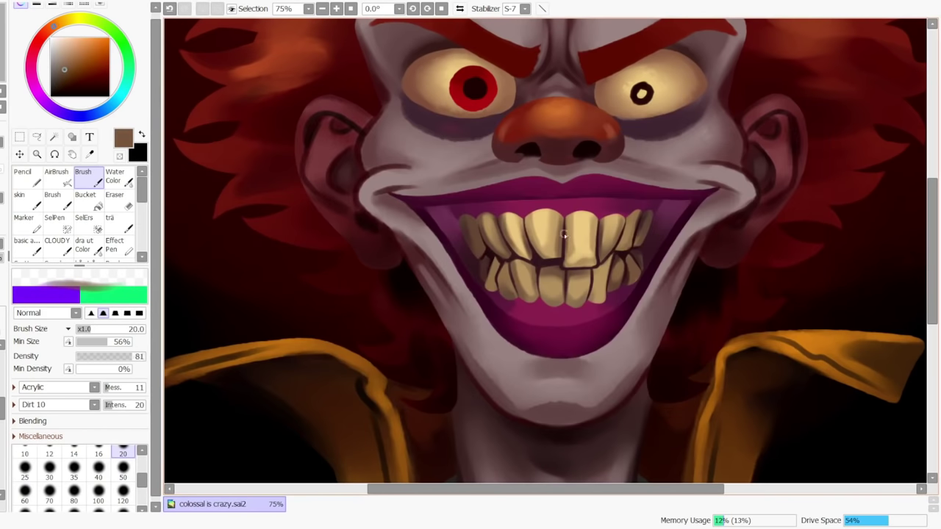
pyautogui.keyDown('alt'); pyautogui.click(530, 234); pyautogui.keyUp('alt')
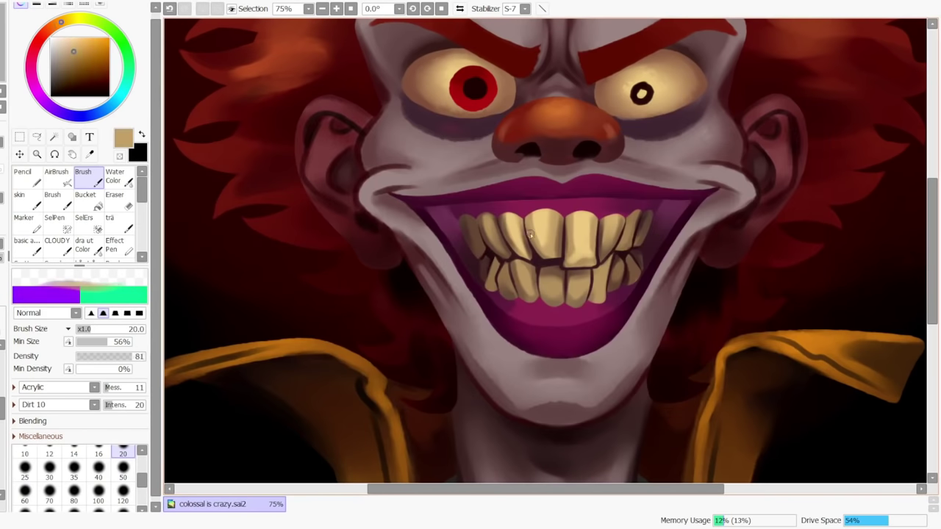
# Try to darken the gap between the two front upper teeth with a sampled dark maroon
pyautogui.keyDown('alt'); pyautogui.click(564, 257); pyautogui.keyUp('alt')
pyautogui.hotkey('ctrl', 'z')
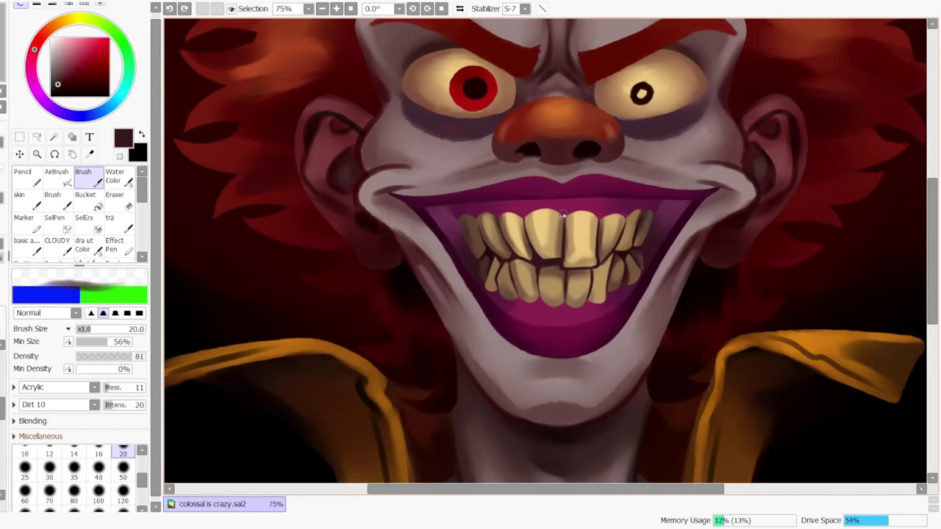
pyautogui.moveTo(562, 225)
pyautogui.mouseDown()
pyautogui.moveTo(553, 266)
pyautogui.moveTo(563, 199)
pyautogui.moveTo(562, 242)
pyautogui.mouseUp()
pyautogui.hotkey('ctrl', 'z')
# Shade the gaps between the upper side teeth on the canvas's right with dark maroon, and sample a brown tooth tone
pyautogui.moveTo(632, 214); pyautogui.dragTo(616, 255)
pyautogui.hotkey('ctrl', 'z')
pyautogui.hotkey('ctrl', 'z')
pyautogui.moveTo(631, 216); pyautogui.dragTo(624, 258)
pyautogui.keyDown('alt'); pyautogui.click(624, 241); pyautogui.keyUp('alt')
pyautogui.hotkey('ctrl', 'z')
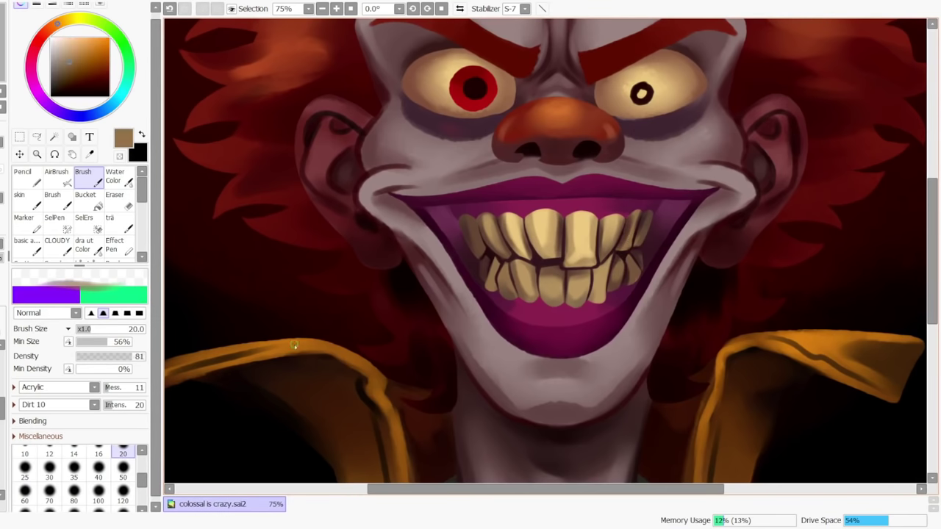
# Darken the gaps between the lower side teeth on the canvas's right with sampled brown and dark maroon
pyautogui.click(323, 9)
pyautogui.click(323, 8)
pyautogui.click(323, 9)
pyautogui.click(336, 10)
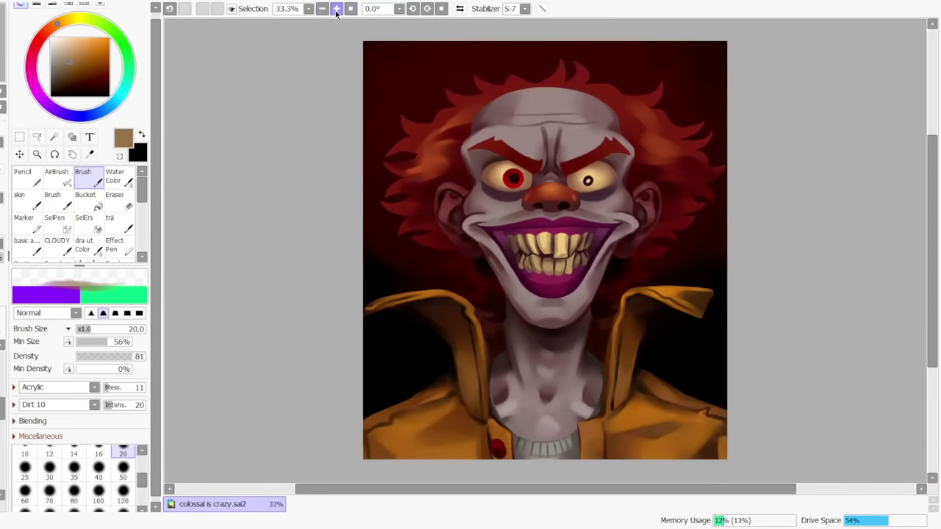
pyautogui.click(338, 10)
pyautogui.click(338, 10)
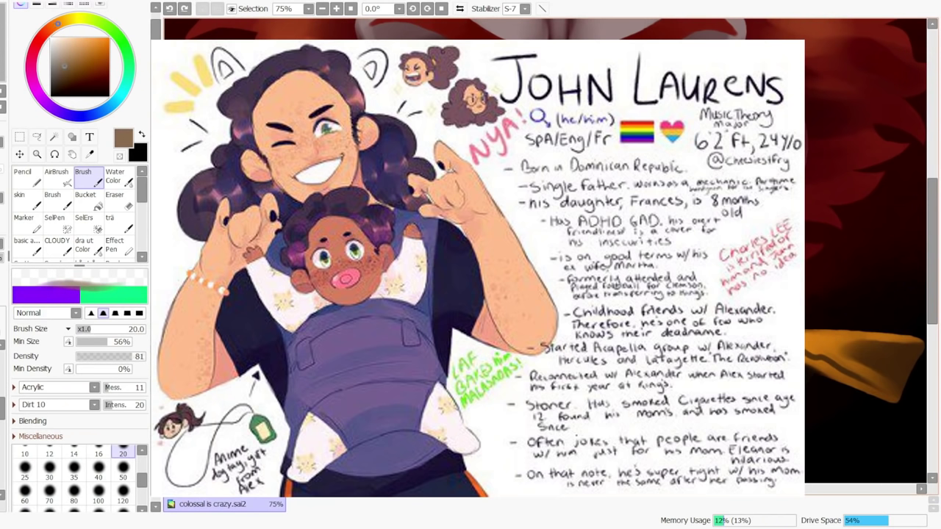
pyautogui.rightClick(616, 257)
pyautogui.moveTo(616, 256); pyautogui.dragTo(590, 278)
pyautogui.hotkey('ctrl', 'z')
pyautogui.rightClick(605, 278)
pyautogui.rightClick(611, 258)
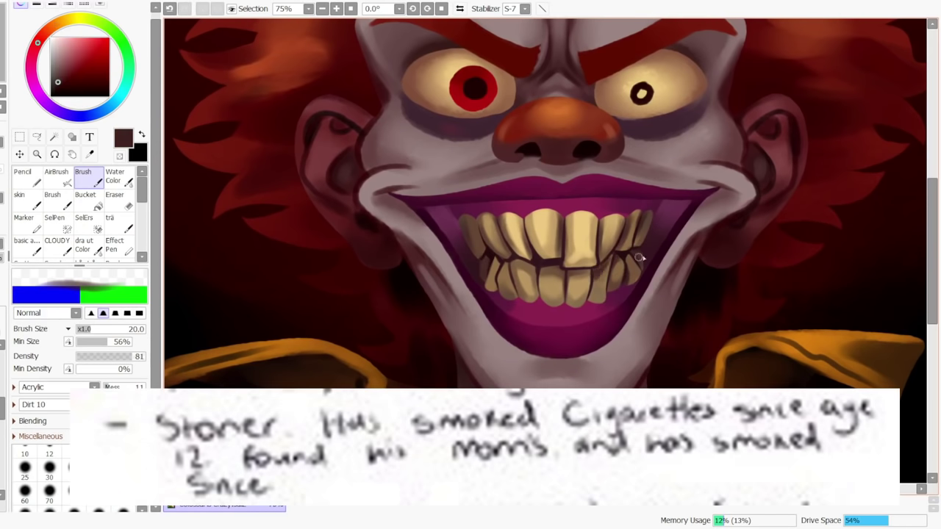
pyautogui.rightClick(609, 272)
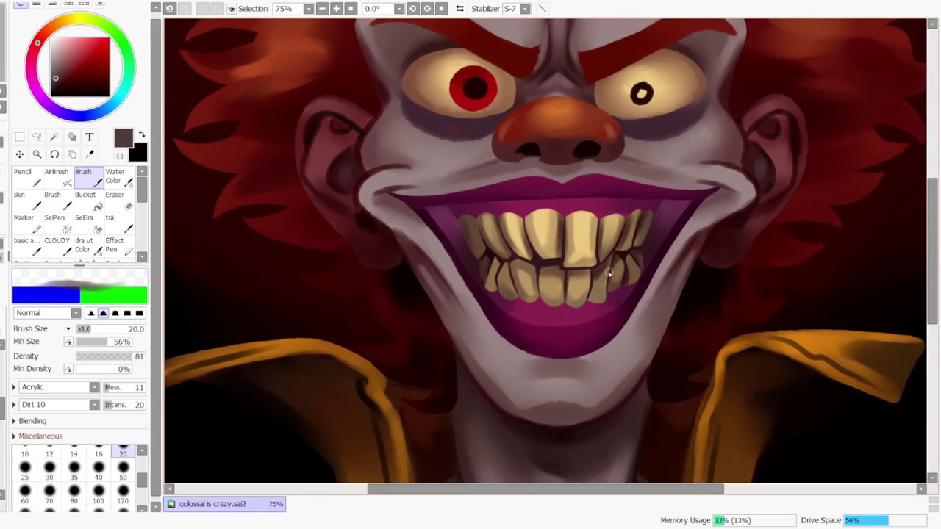
# Shade the lower tooth just outside the front pair on the canvas's right with sampled browns, and sample a tan tone
pyautogui.rightClick(609, 278)
pyautogui.hotkey('ctrl', 'z')
pyautogui.moveTo(605, 294); pyautogui.dragTo(608, 275)
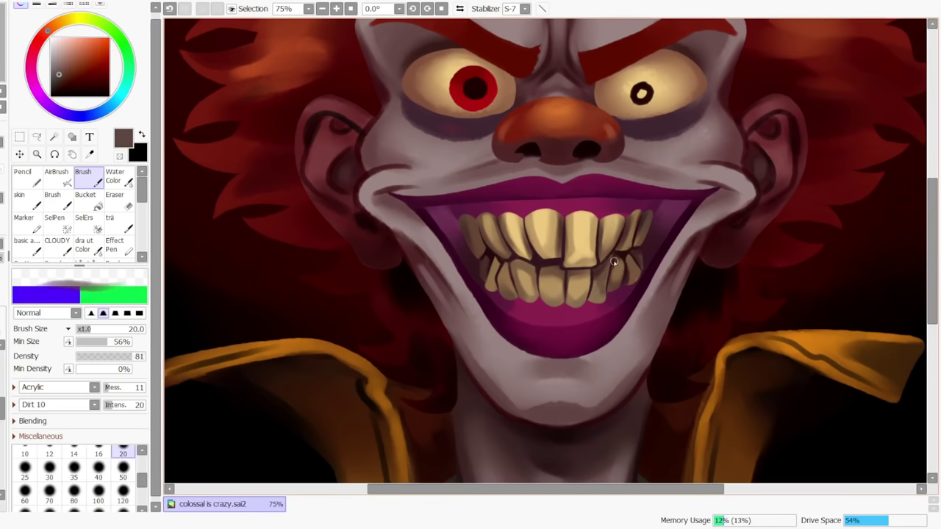
pyautogui.rightClick(596, 285)
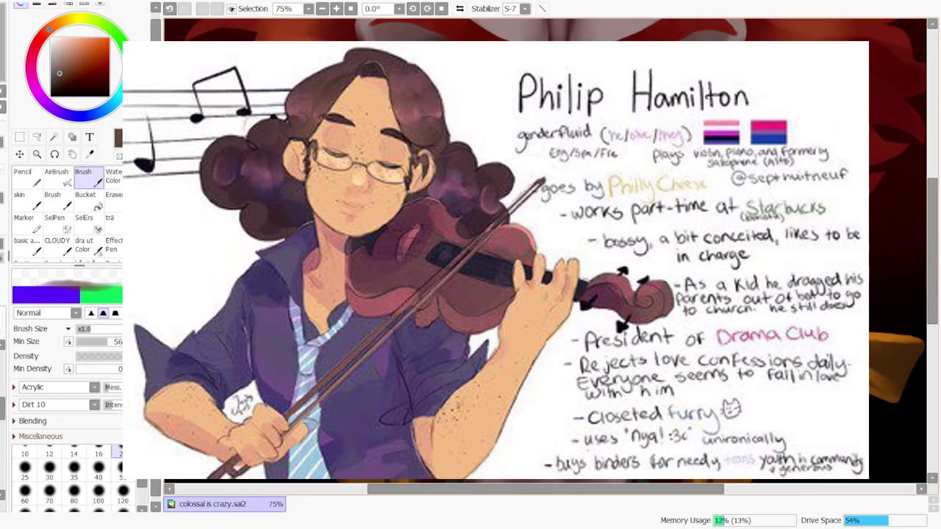
pyautogui.rightClick(596, 286)
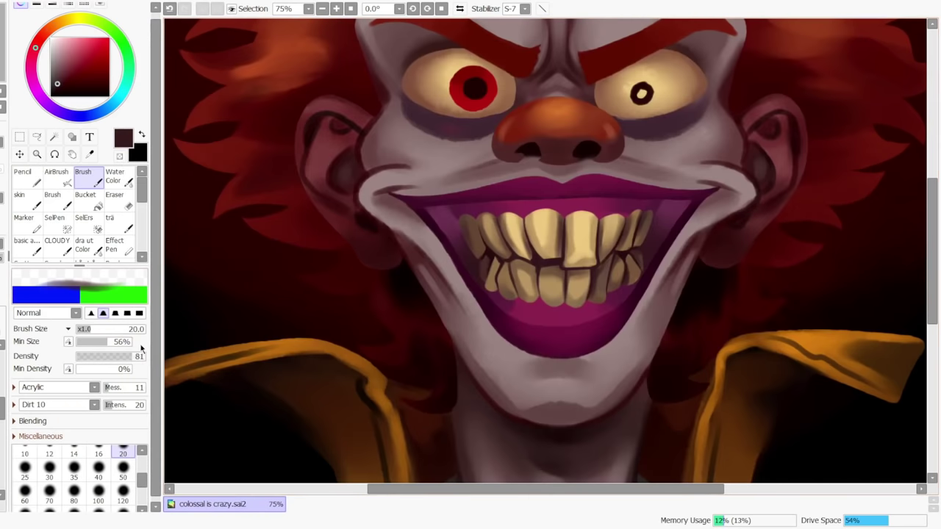
pyautogui.keyDown('alt'); pyautogui.click(604, 277); pyautogui.keyUp('alt')
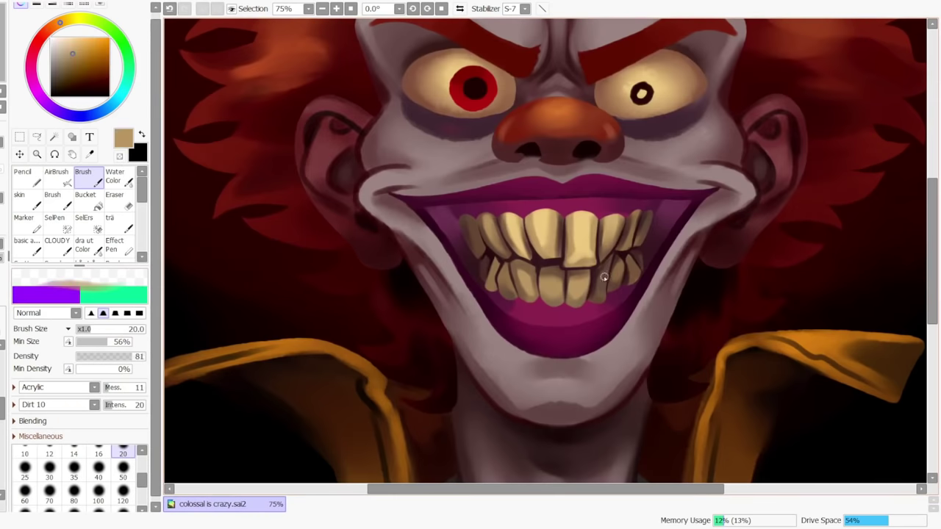
# Examine the teeth shading both in the whole portrait and close up
pyautogui.click(322, 9)
pyautogui.click(322, 9)
pyautogui.click(322, 8)
pyautogui.click(321, 9)
pyautogui.click(336, 8)
pyautogui.click(337, 8)
pyautogui.click(337, 9)
pyautogui.click(336, 9)
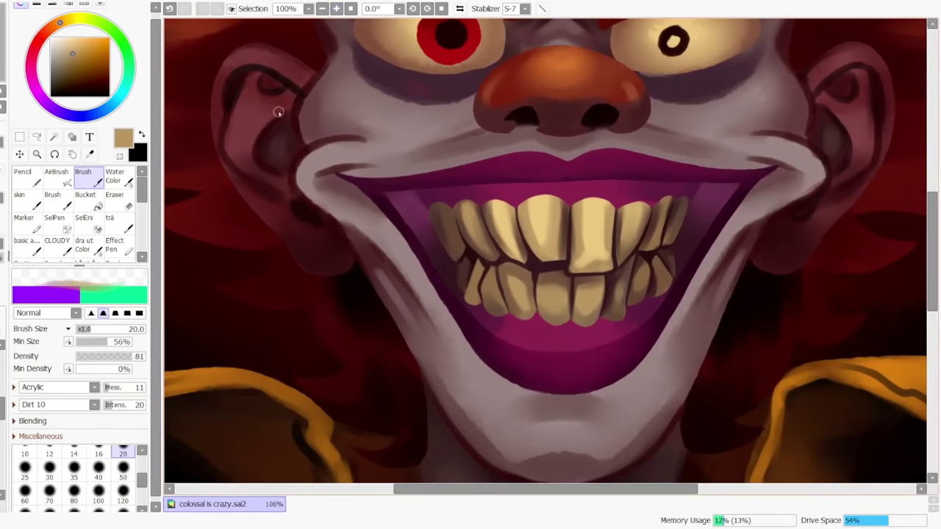
pyautogui.click(322, 9)
pyautogui.click(322, 8)
pyautogui.click(337, 9)
pyautogui.click(322, 8)
pyautogui.click(322, 9)
pyautogui.click(322, 9)
pyautogui.click(336, 9)
pyautogui.click(336, 9)
# Darken the inner edge of the shaded lower tooth with a sampled dark maroon, and soften the teeth with Water Color at size 40
pyautogui.keyDown('alt'); pyautogui.click(619, 276); pyautogui.keyUp('alt')
pyautogui.moveTo(618, 277); pyautogui.dragTo(615, 306)
pyautogui.keyDown('alt'); pyautogui.click(612, 277); pyautogui.keyUp('alt')
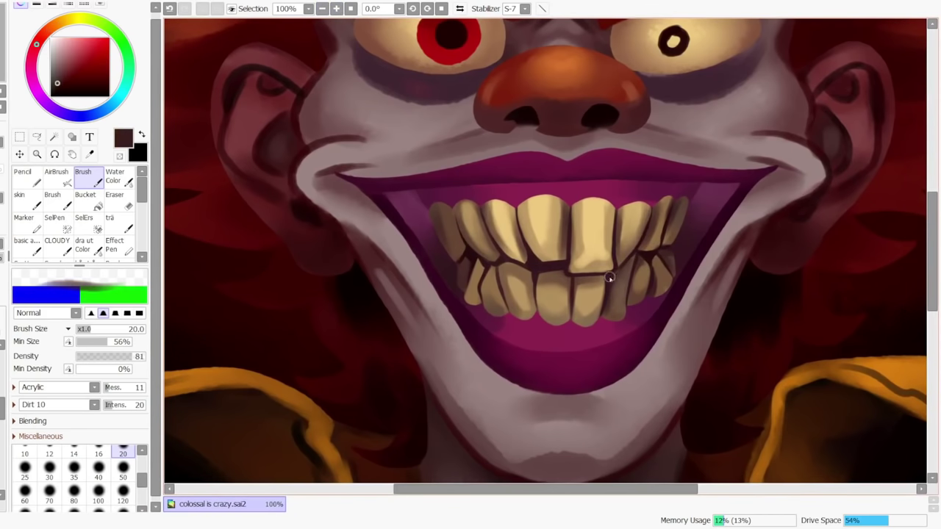
pyautogui.click(118, 177)
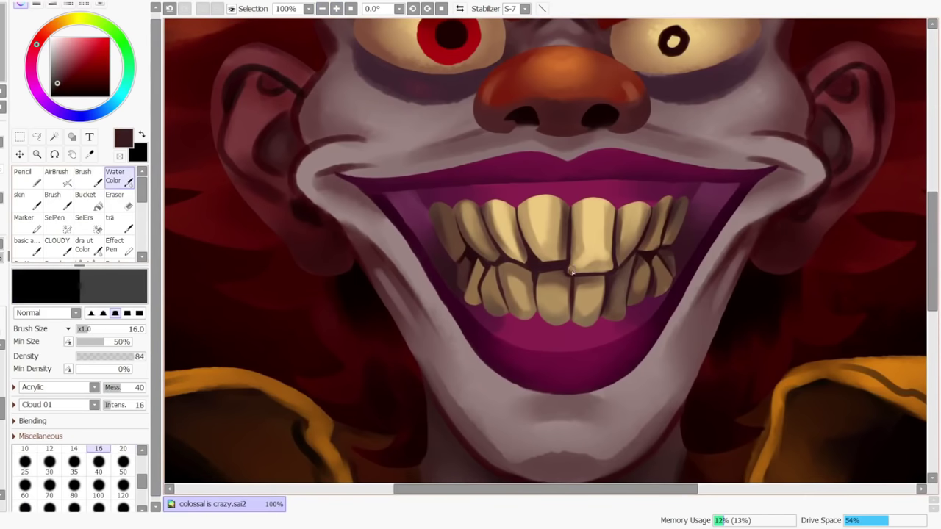
pyautogui.click(98, 464)
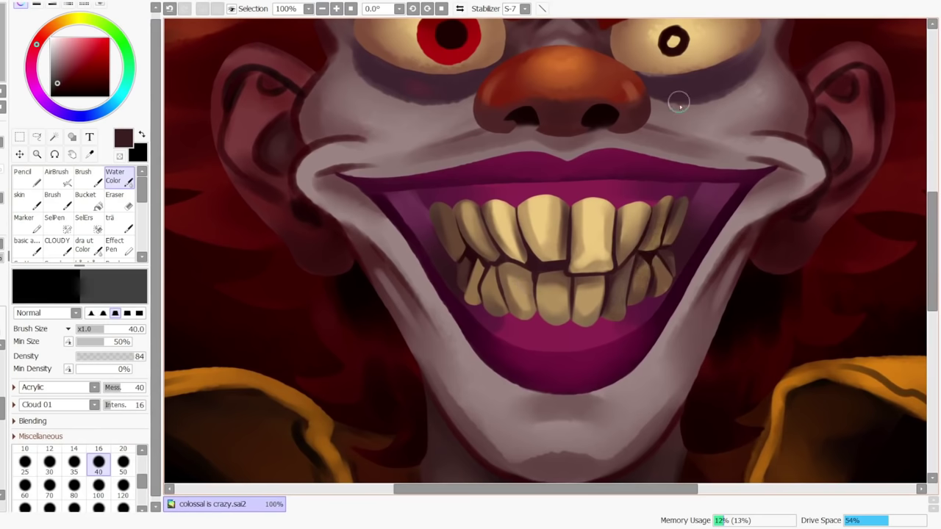
# Check the softened teeth against the rest of the clown portrait at several zoom levels
pyautogui.click(322, 9)
pyautogui.click(322, 8)
pyautogui.click(335, 8)
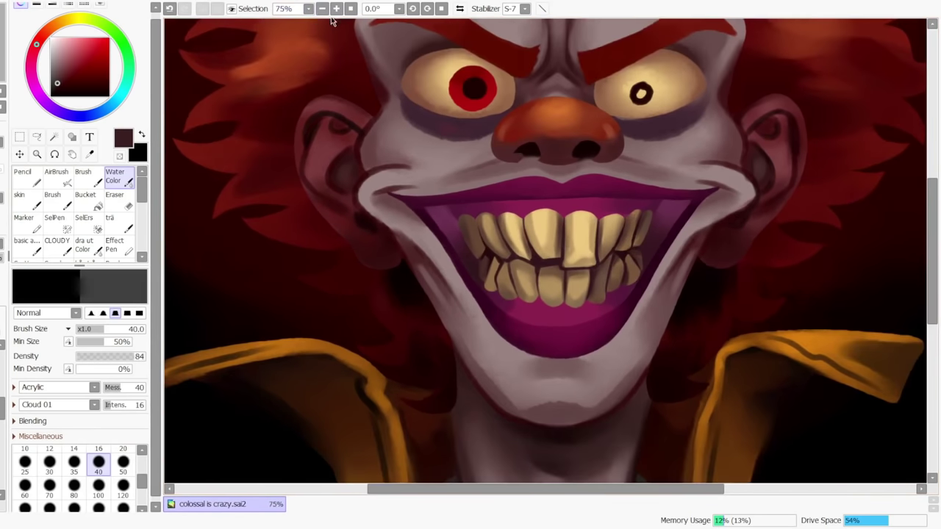
pyautogui.click(322, 9)
pyautogui.click(322, 9)
pyautogui.click(322, 9)
pyautogui.click(322, 9)
pyautogui.click(336, 9)
pyautogui.click(336, 9)
pyautogui.click(336, 9)
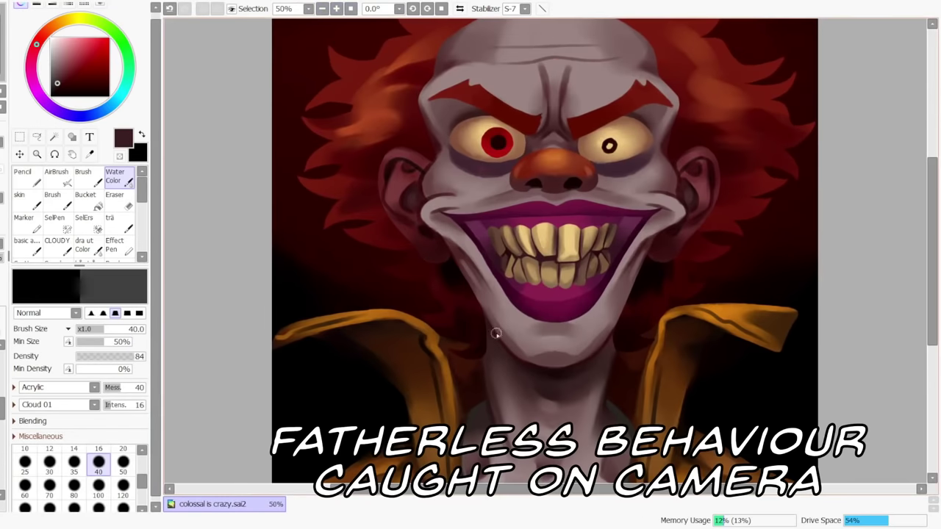
pyautogui.click(322, 9)
pyautogui.click(322, 9)
pyautogui.click(322, 9)
pyautogui.click(336, 9)
pyautogui.click(336, 9)
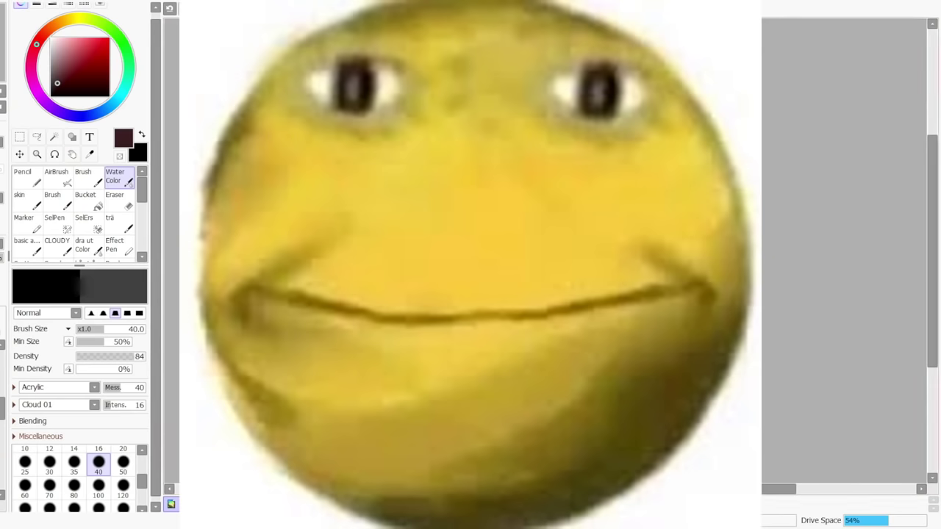
pyautogui.click(336, 9)
pyautogui.click(336, 9)
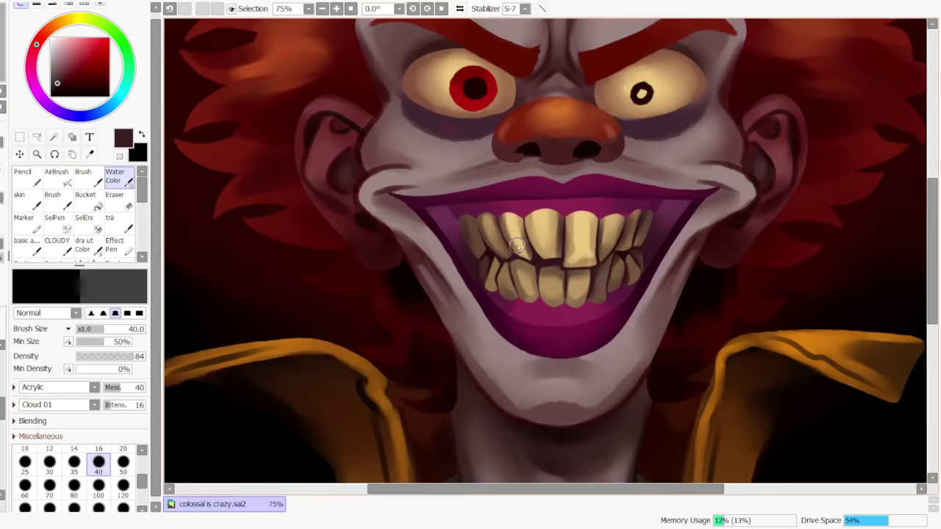
# Darken the gap between the two front upper teeth with a sampled dark grey-brown and the Brush at size 20
pyautogui.click(83, 176)
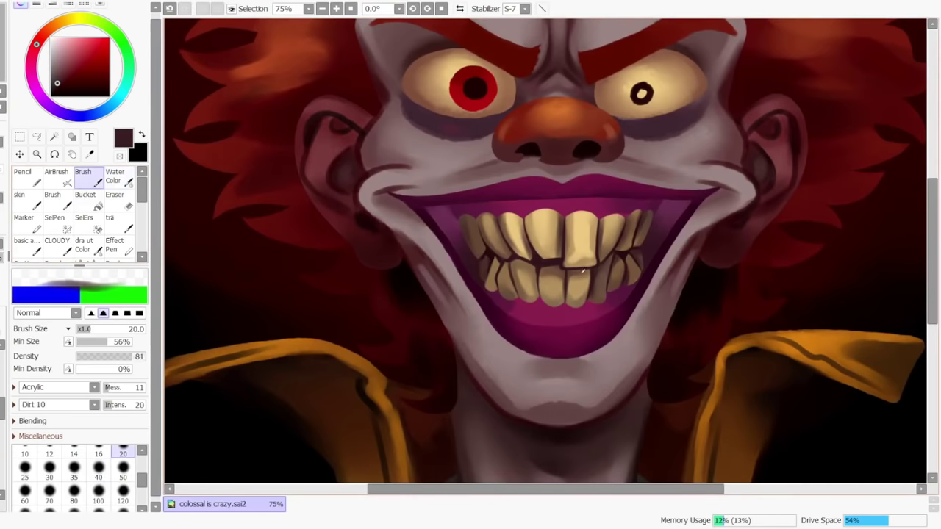
pyautogui.keyDown('alt'); pyautogui.click(601, 289); pyautogui.keyUp('alt')
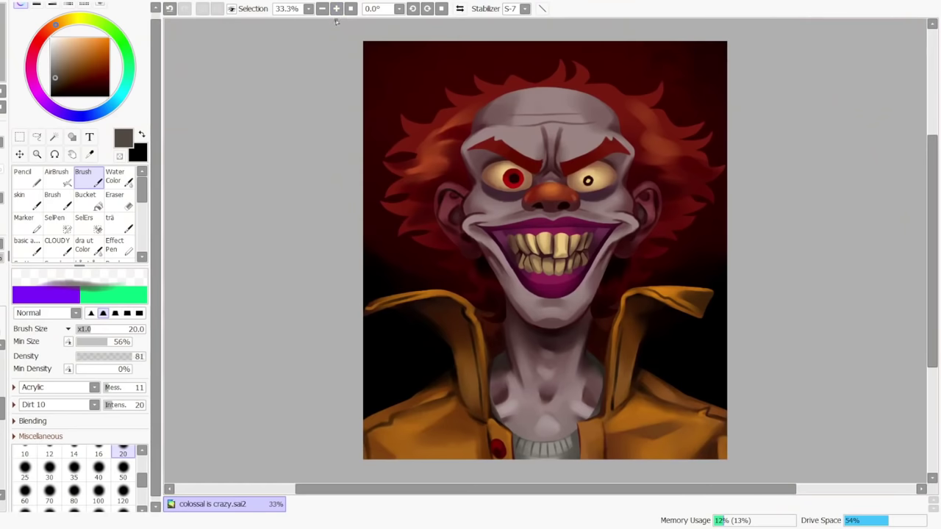
pyautogui.click(336, 8)
pyautogui.hotkey('ctrl', 'z')
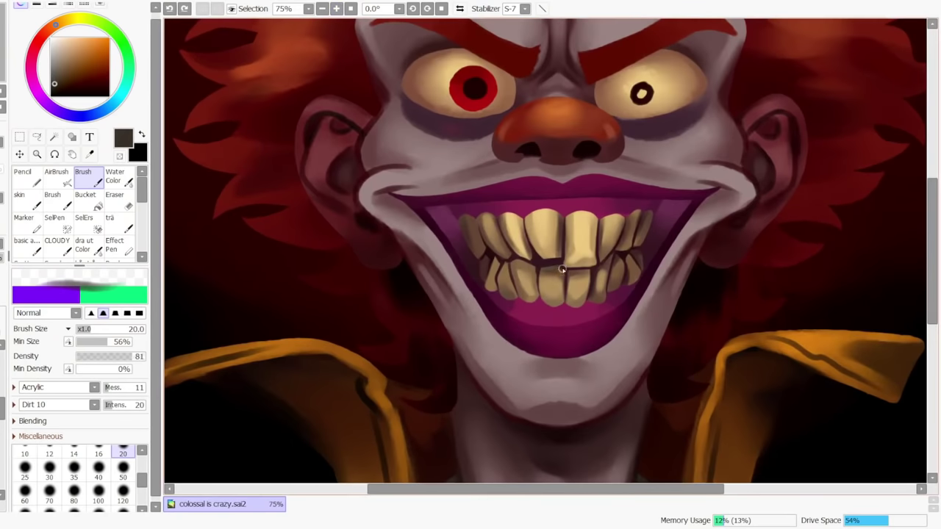
pyautogui.hotkey('ctrl', 'y')
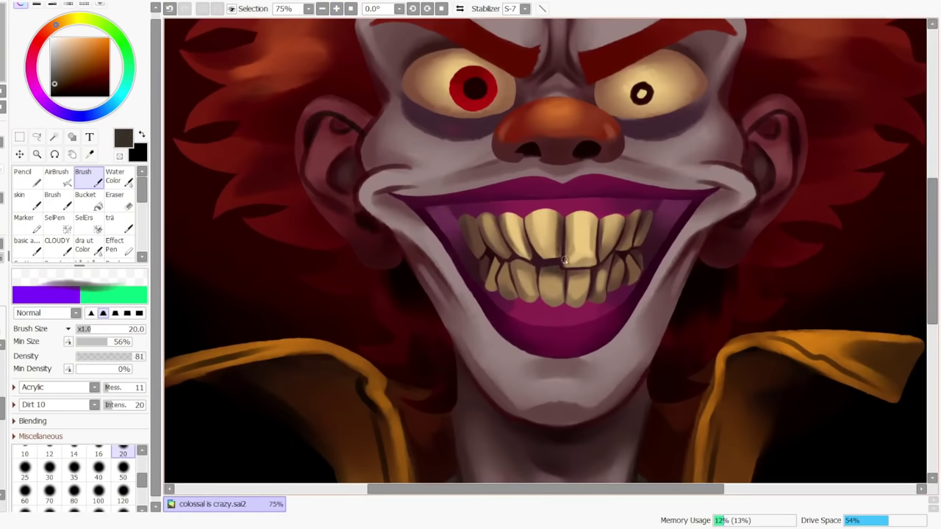
# Shade the lower front teeth with sampled brown tones and the Brush at size 40
pyautogui.keyDown('alt'); pyautogui.click(564, 261); pyautogui.keyUp('alt')
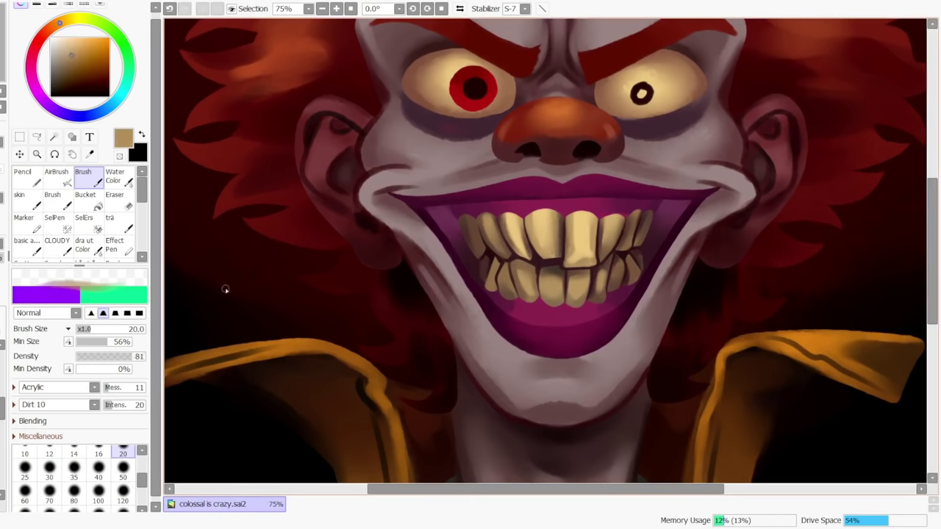
pyautogui.press('c')
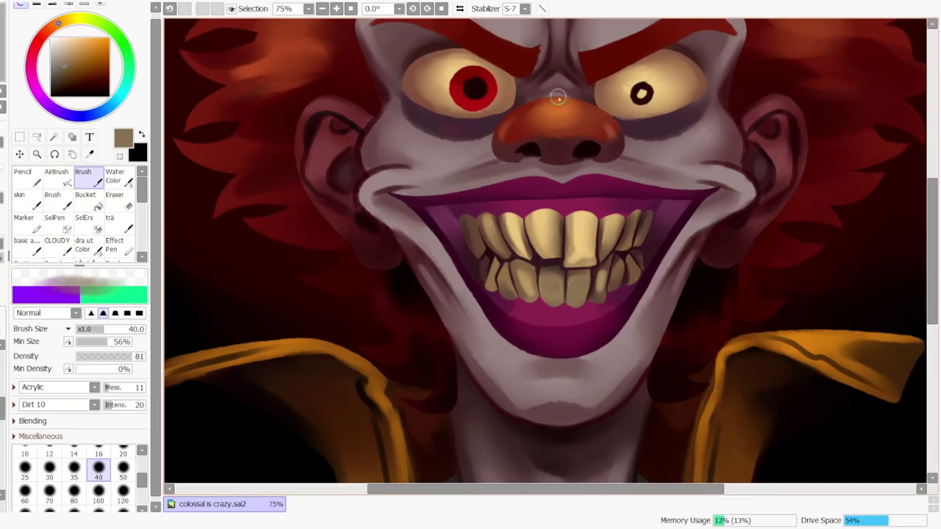
# Highlight the lower front teeth with sampled tan tones and the Brush at size 20
pyautogui.rightClick(548, 232)
pyautogui.press('[')
pyautogui.press('[')
pyautogui.press('[')
pyautogui.press('[')
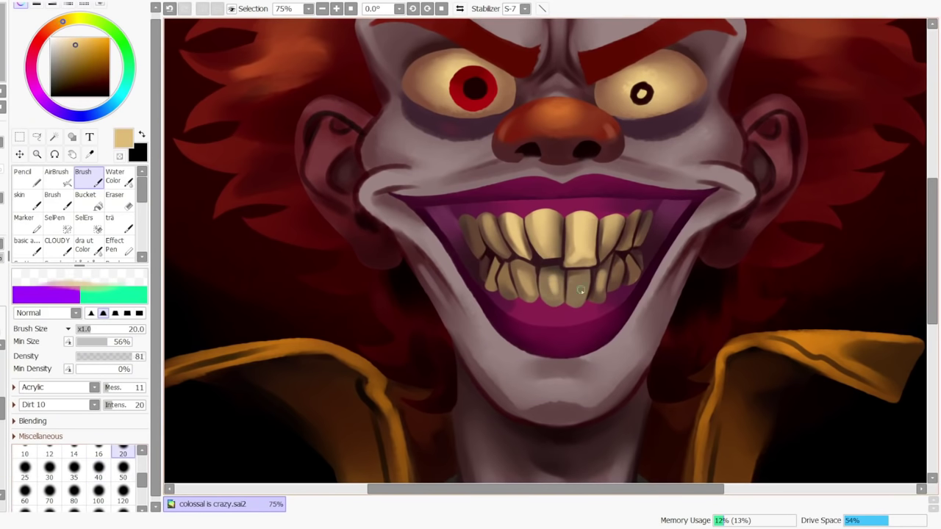
pyautogui.keyDown('alt'); pyautogui.click(553, 287); pyautogui.keyUp('alt')
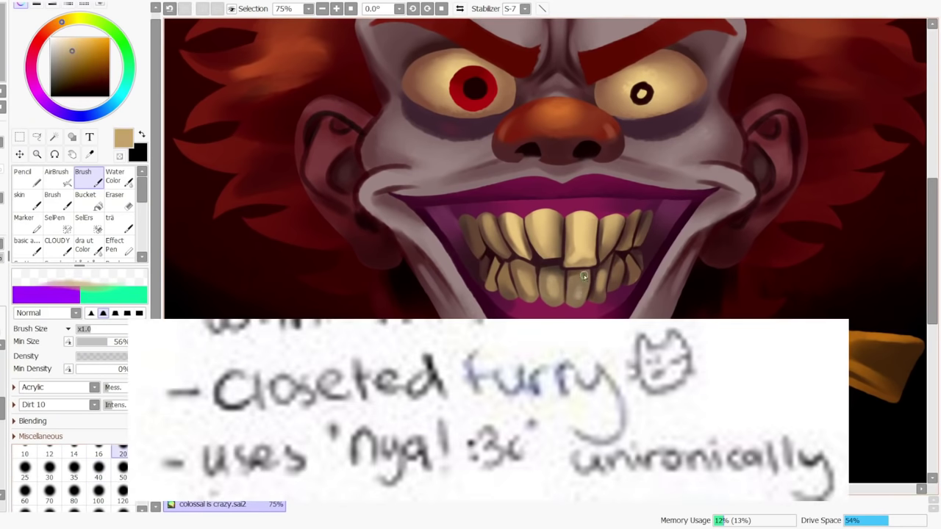
pyautogui.click(351, 10)
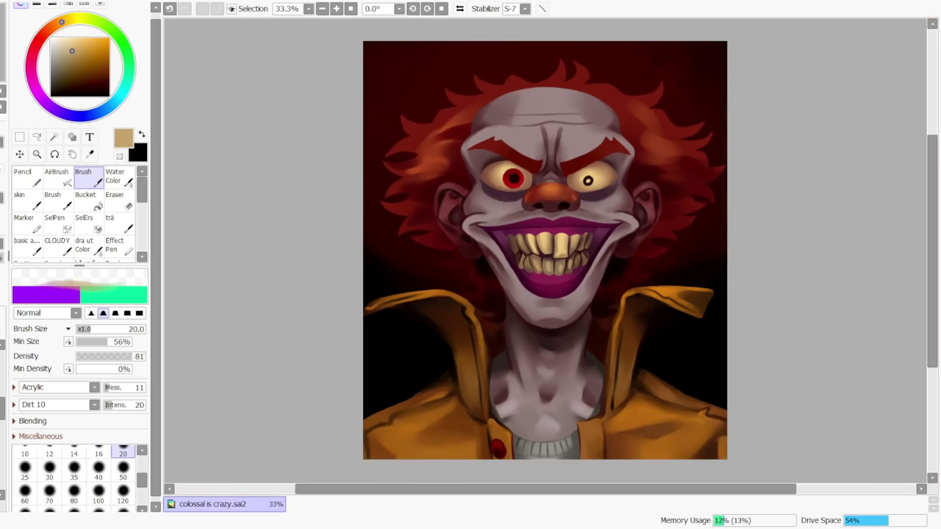
pyautogui.click(336, 9)
pyautogui.click(337, 10)
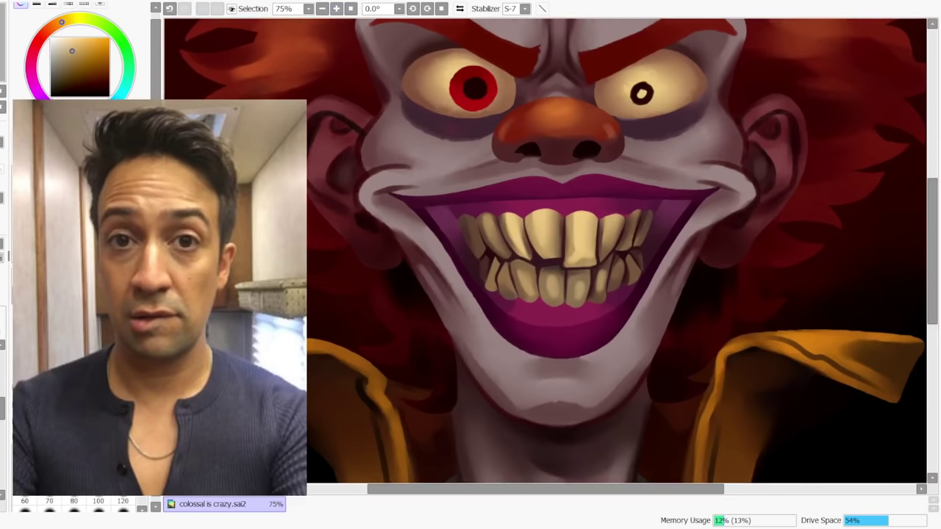
# Try to darken the gap between the two lower front teeth with a sampled dark maroon
pyautogui.rightClick(559, 270)
pyautogui.hotkey('ctrl', 'z')
pyautogui.keyDown('alt'); pyautogui.click(573, 275); pyautogui.keyUp('alt')
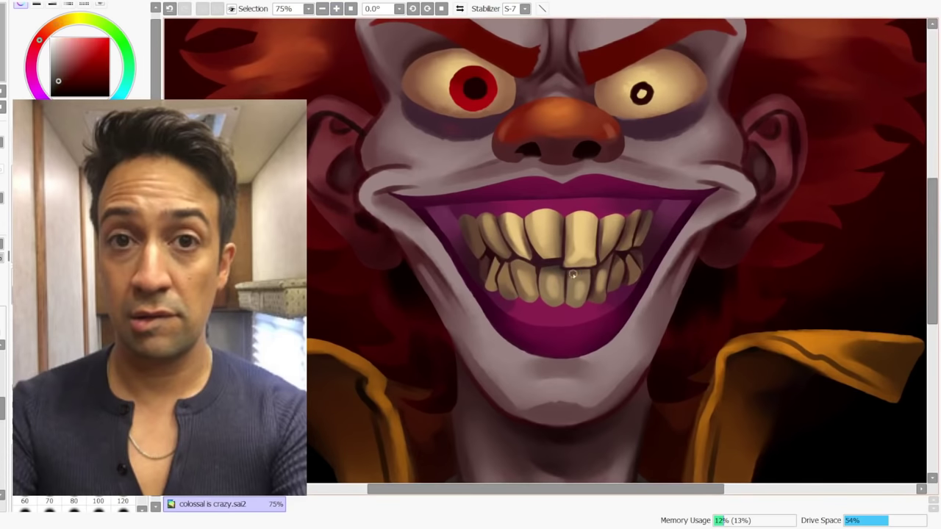
pyautogui.hotkey('ctrl', 'z')
pyautogui.moveTo(568, 272); pyautogui.dragTo(568, 316)
pyautogui.hotkey('ctrl', 'z')
pyautogui.hotkey('ctrl', 'z')
pyautogui.click(567, 274)
pyautogui.hotkey('ctrl', 'z')
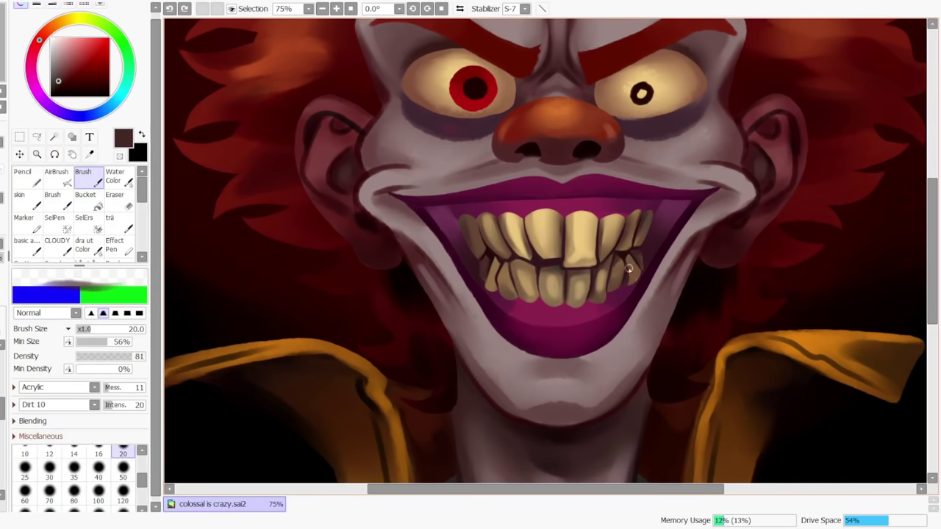
# Shade the outer lower teeth and an upper side tooth with sampled brown tones and the Brush at size 20
pyautogui.keyDown('alt'); pyautogui.click(608, 269); pyautogui.keyUp('alt')
pyautogui.click(620, 289)
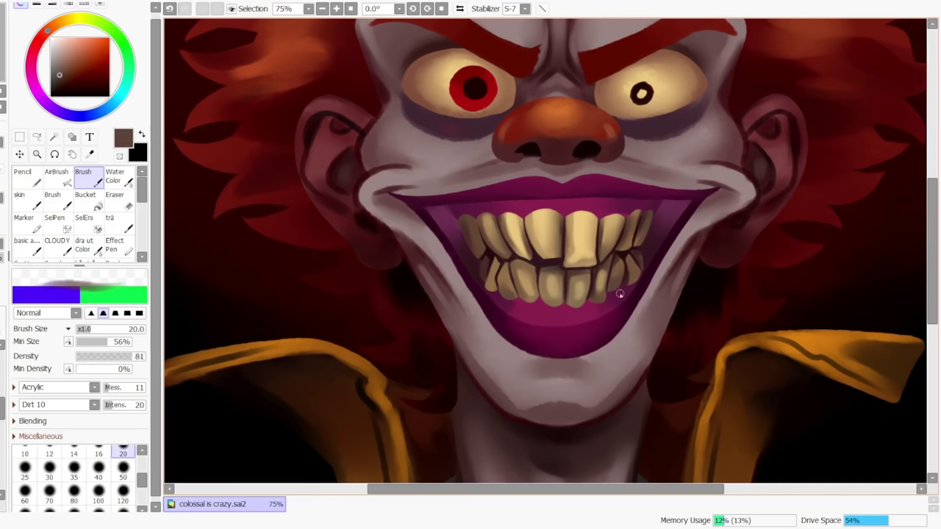
pyautogui.keyDown('alt'); pyautogui.click(609, 282); pyautogui.keyUp('alt')
pyautogui.keyDown('alt'); pyautogui.click(633, 254); pyautogui.keyUp('alt')
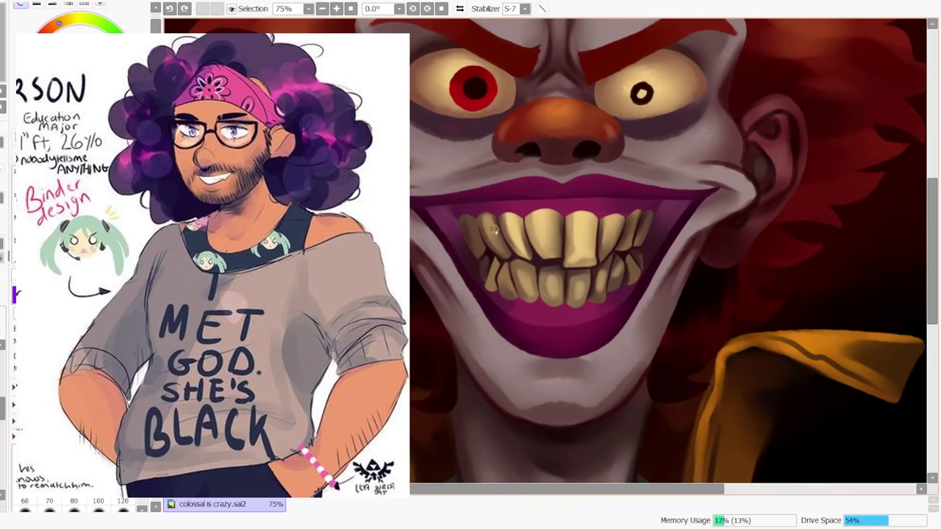
pyautogui.click(498, 246)
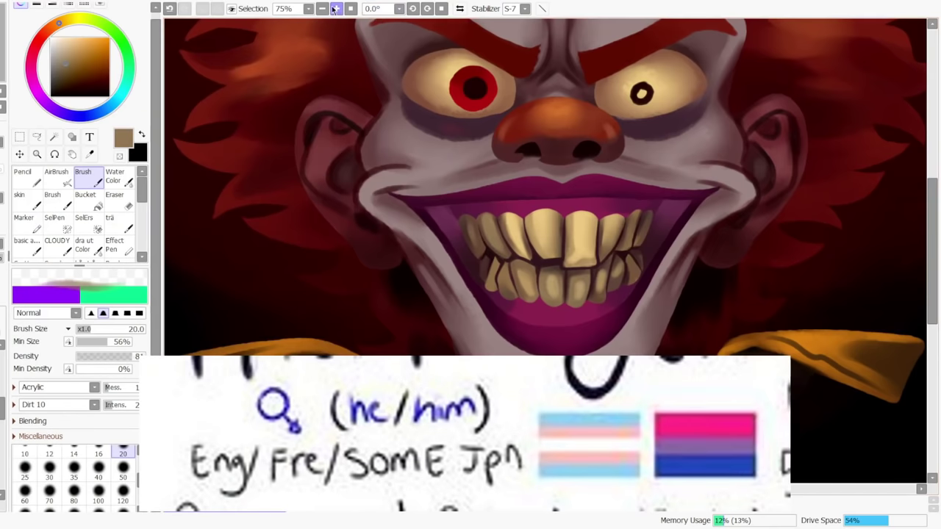
pyautogui.click(350, 8)
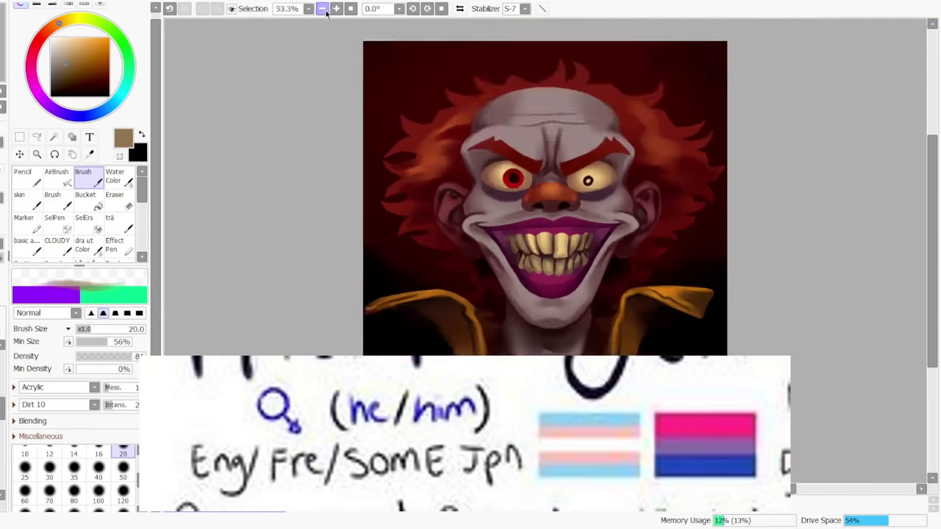
pyautogui.click(322, 9)
pyautogui.click(335, 9)
pyautogui.click(336, 9)
pyautogui.click(336, 9)
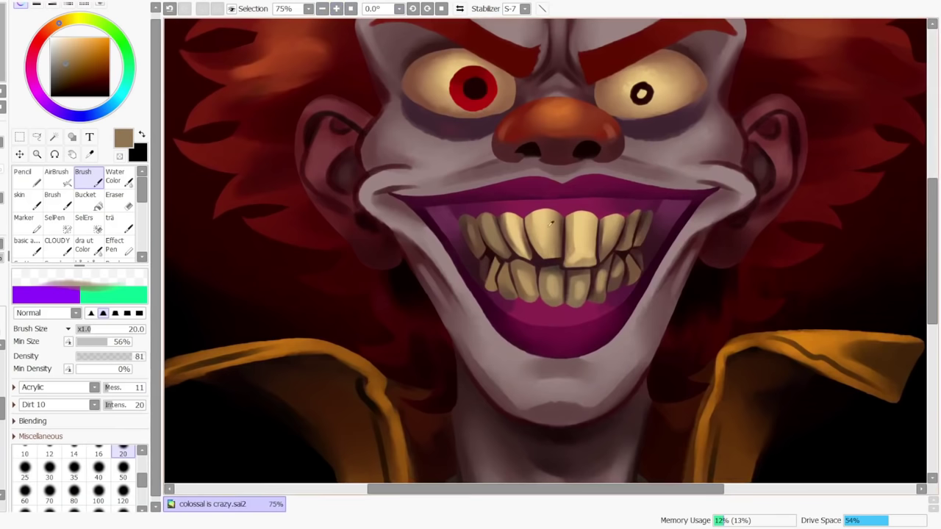
# Brighten the left upper front tooth and its neighbour with sampled pale yellow and tan tones and the Brush at size 40
pyautogui.rightClick(553, 225)
pyautogui.rightClick(546, 219)
pyautogui.moveTo(548, 229); pyautogui.dragTo(550, 252)
pyautogui.hotkey('ctrl', 'z')
pyautogui.click(98, 470)
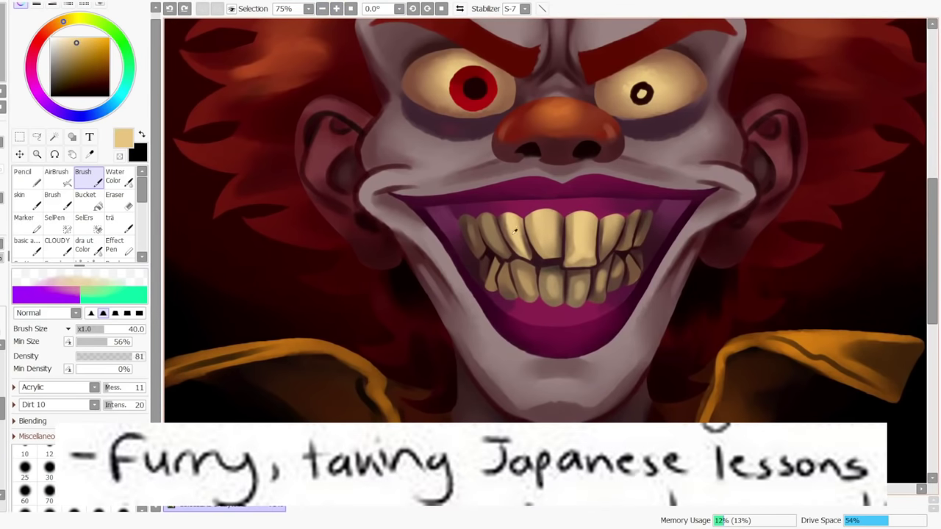
pyautogui.rightClick(517, 252)
pyautogui.rightClick(515, 229)
pyautogui.hotkey('ctrl', 'z')
pyautogui.moveTo(516, 231); pyautogui.dragTo(527, 254)
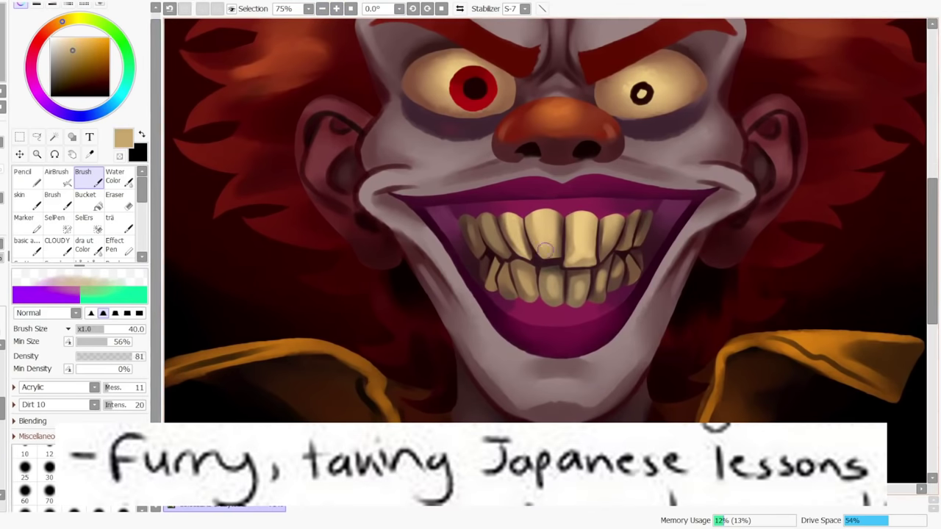
# Refine the edges of the left upper side teeth with sampled tan tones and the Brush at size 20
pyautogui.click(123, 453)
pyautogui.hotkey('ctrl', 'z')
pyautogui.moveTo(505, 211); pyautogui.dragTo(508, 202)
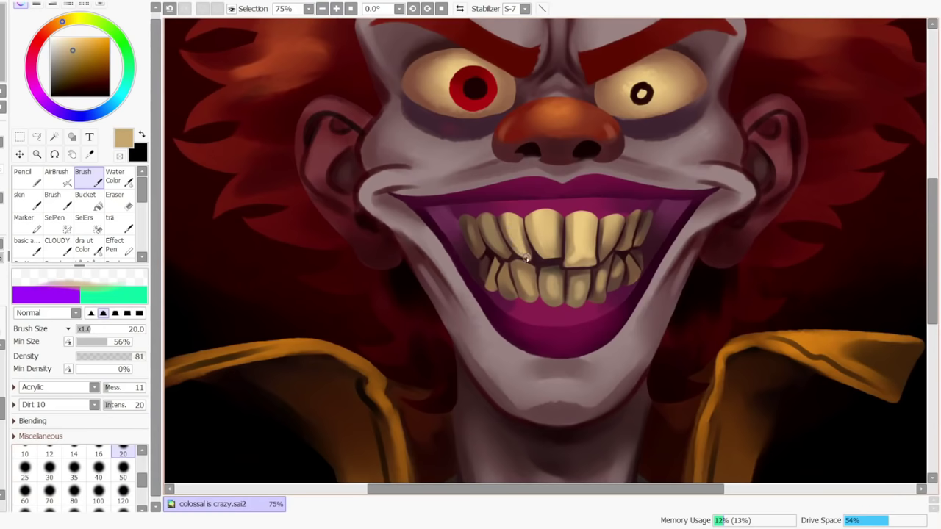
pyautogui.keyDown('alt'); pyautogui.click(506, 225); pyautogui.keyUp('alt')
pyautogui.keyDown('alt'); pyautogui.click(526, 233); pyautogui.keyUp('alt')
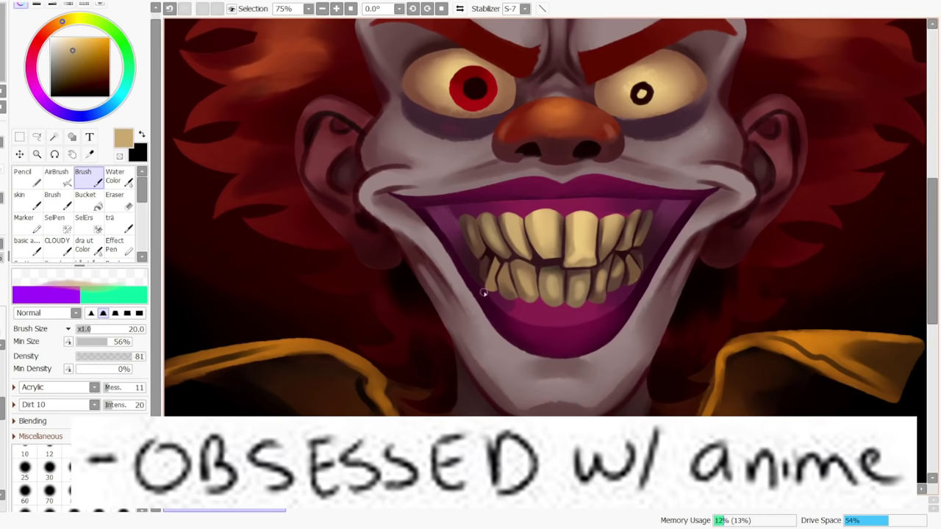
# Darken the gaps around the outermost left lower teeth with sampled dark browns, comparing them with the whole portrait
pyautogui.keyDown('alt'); pyautogui.click(488, 245); pyautogui.keyUp('alt')
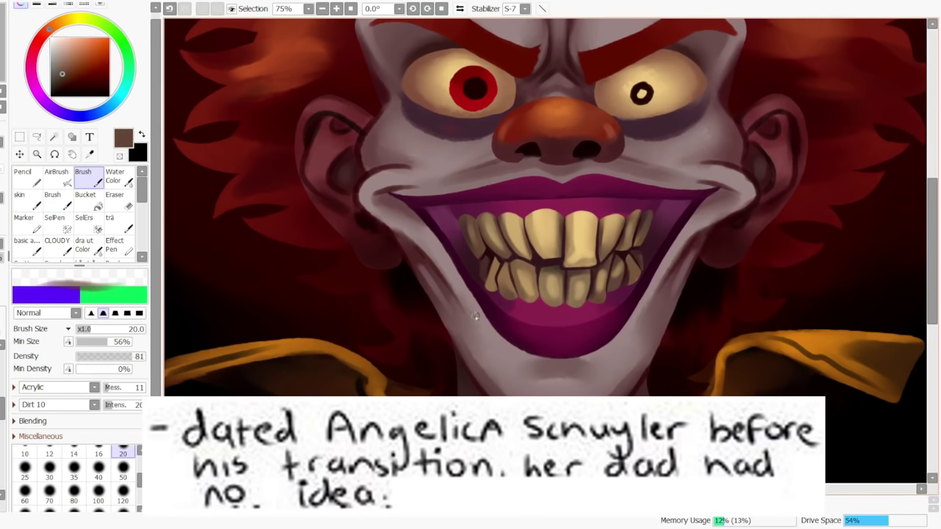
pyautogui.click(351, 9)
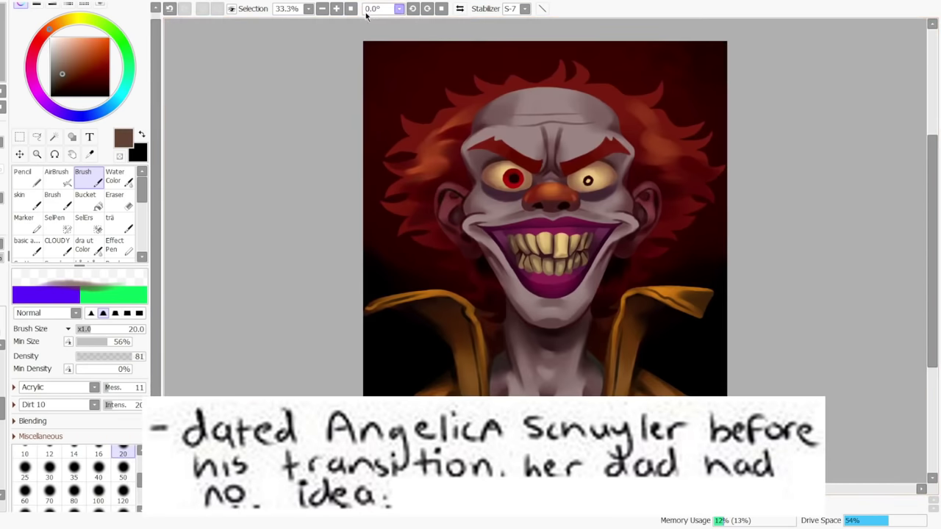
pyautogui.click(336, 9)
pyautogui.click(336, 9)
pyautogui.click(336, 9)
pyautogui.click(336, 9)
pyautogui.rightClick(472, 266)
pyautogui.moveTo(451, 279)
pyautogui.mouseDown()
pyautogui.moveTo(475, 287)
pyautogui.moveTo(443, 257)
pyautogui.moveTo(441, 293)
pyautogui.mouseUp()
pyautogui.rightClick(549, 283)
pyautogui.rightClick(475, 295)
pyautogui.hotkey('ctrl', 'z')
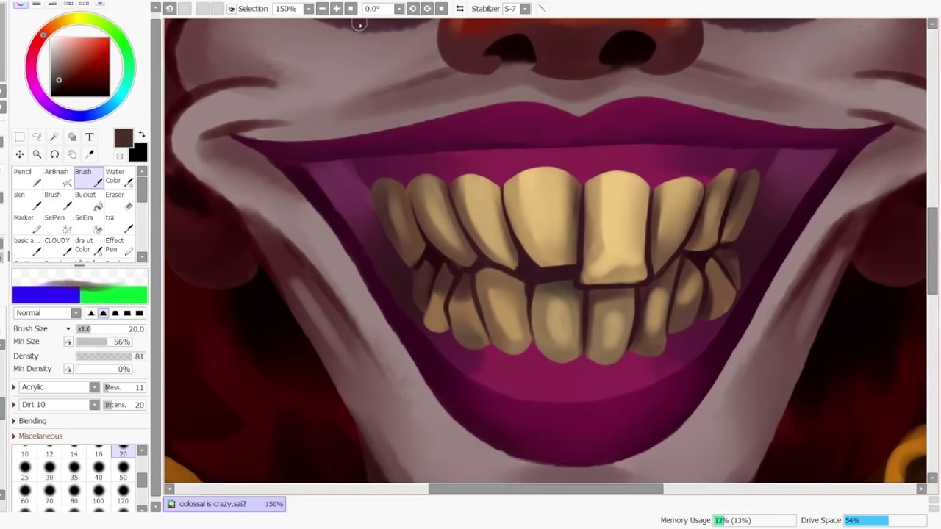
pyautogui.scroll(-4, 360, 25)
pyautogui.scroll(1, 353, 23)
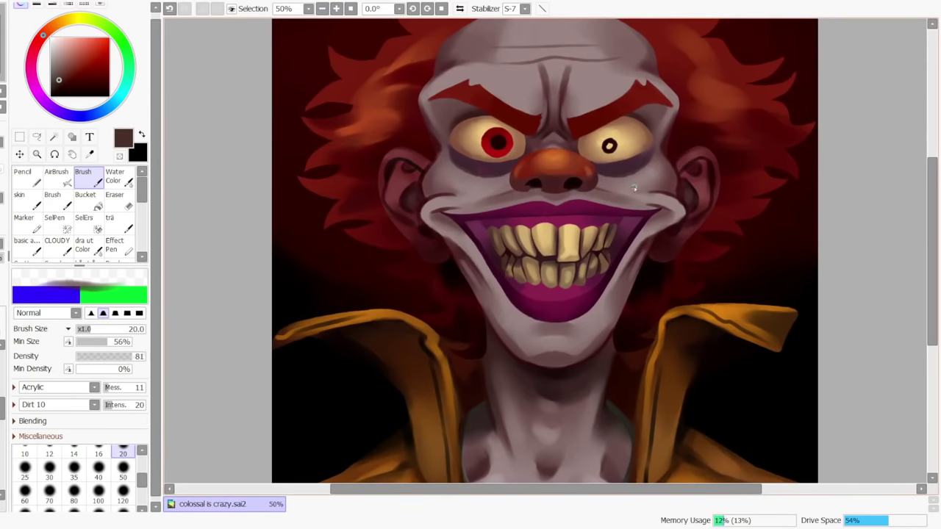
pyautogui.scroll(-1, 327, 22)
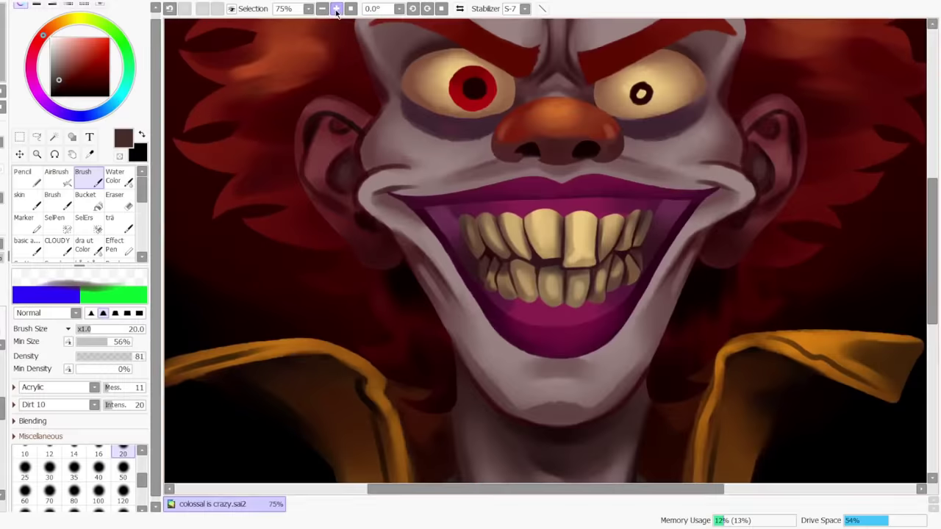
# Reset the teeth to flat pale yellow and brown, and shade the outer upper teeth with a brown Brush at sizes 120 and 40
pyautogui.moveTo(493, 269)
pyautogui.mouseDown()
pyautogui.moveTo(609, 269)
pyautogui.moveTo(501, 288)
pyautogui.moveTo(636, 276)
pyautogui.moveTo(566, 263)
pyautogui.mouseUp()
pyautogui.click(122, 492)
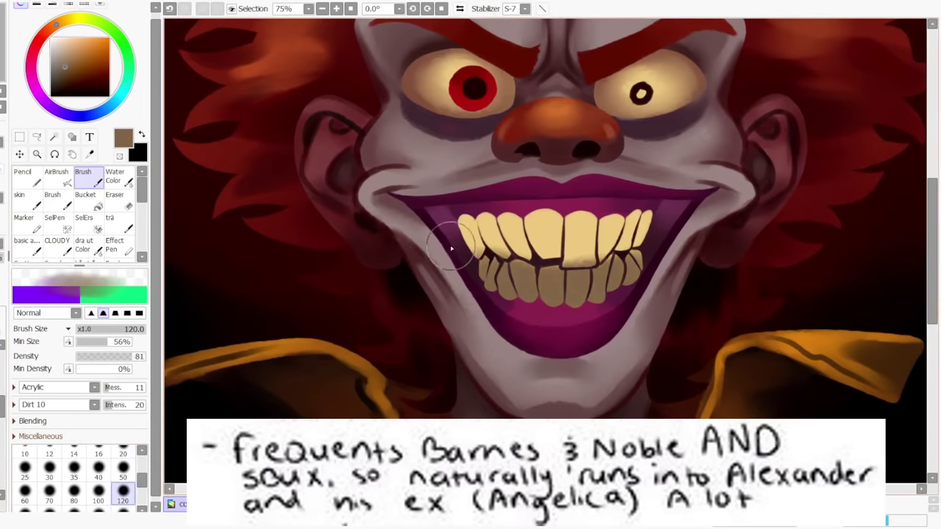
pyautogui.moveTo(468, 221); pyautogui.dragTo(500, 251)
pyautogui.moveTo(649, 213)
pyautogui.mouseDown()
pyautogui.moveTo(618, 254)
pyautogui.moveTo(647, 200)
pyautogui.mouseUp()
pyautogui.click(116, 177)
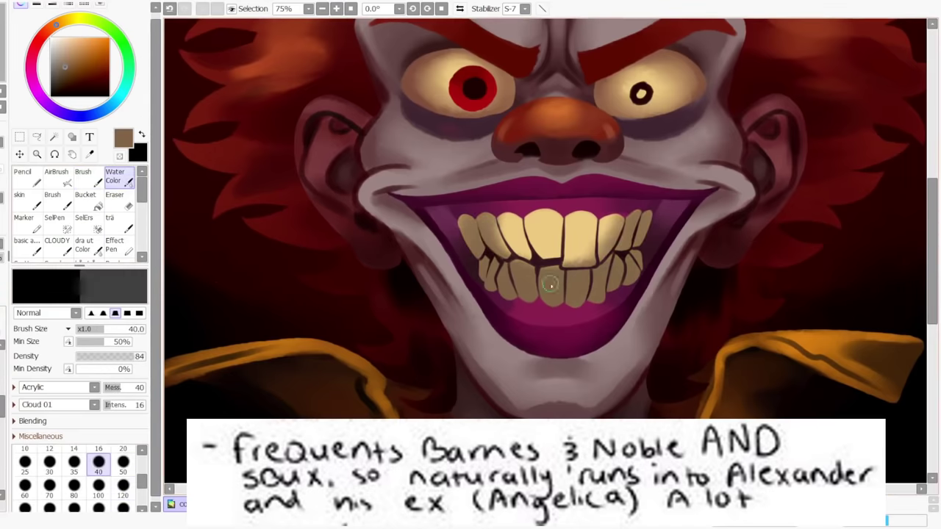
pyautogui.click(83, 176)
pyautogui.moveTo(482, 213); pyautogui.dragTo(496, 238)
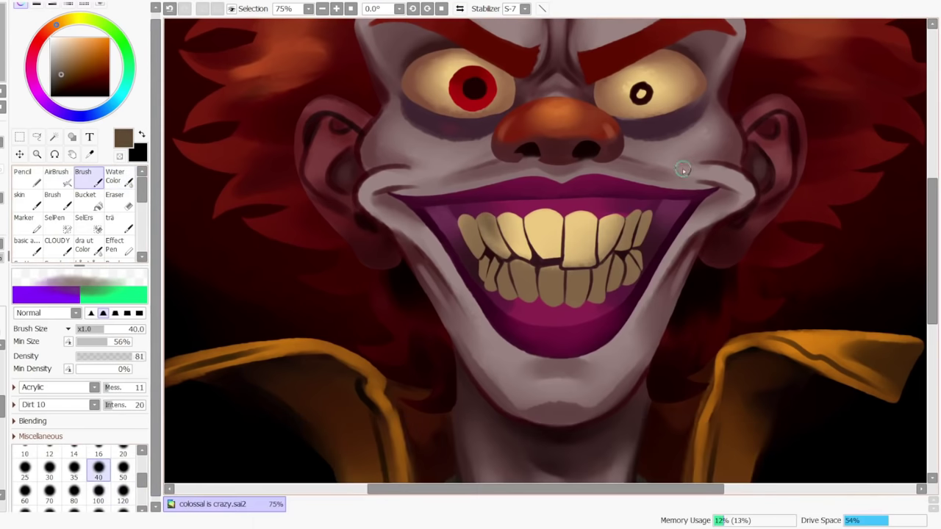
# Highlight the lower front teeth over the brown base with a sampled tan and the Brush at size 20
pyautogui.rightClick(546, 273)
pyautogui.rightClick(588, 258)
pyautogui.moveTo(549, 280)
pyautogui.mouseDown()
pyautogui.moveTo(552, 302)
pyautogui.moveTo(575, 300)
pyautogui.moveTo(606, 270)
pyautogui.mouseUp()
pyautogui.hotkey('ctrl', 'z')
pyautogui.click(123, 447)
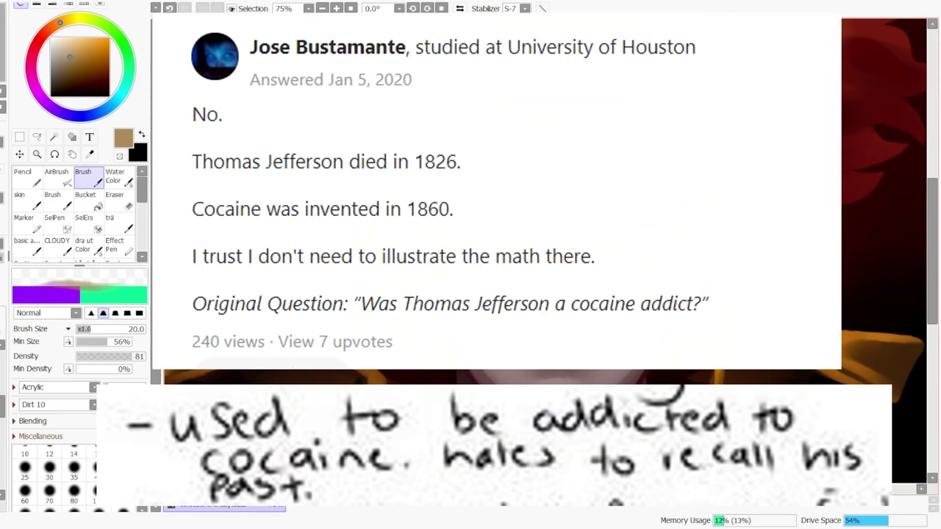
pyautogui.rightClick(599, 266)
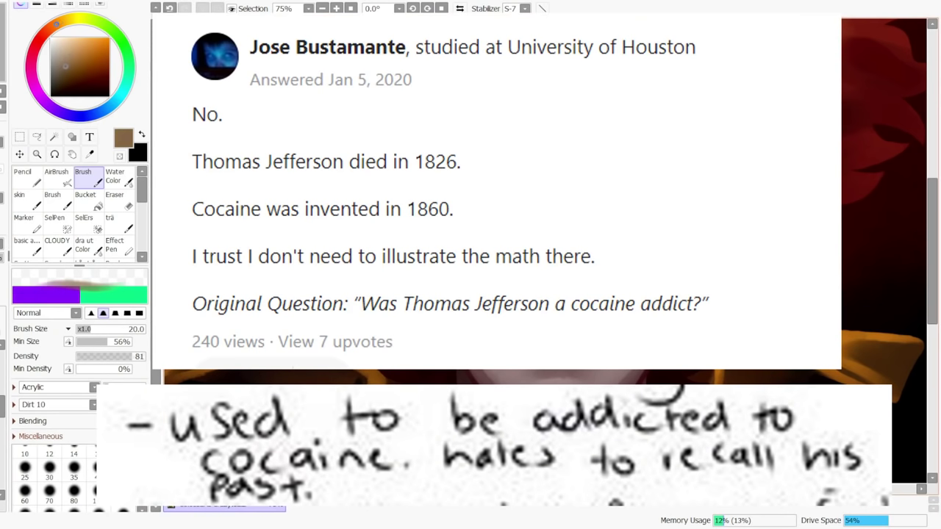
# Try to shade the inner edge of the left upper front tooth with sampled brown tones at size 20
pyautogui.rightClick(581, 235)
pyautogui.rightClick(566, 254)
pyautogui.moveTo(561, 216); pyautogui.dragTo(561, 255)
pyautogui.rightClick(562, 257)
pyautogui.hotkey('ctrl', 'z')
pyautogui.moveTo(558, 209); pyautogui.dragTo(560, 256)
pyautogui.moveTo(558, 212); pyautogui.dragTo(557, 258)
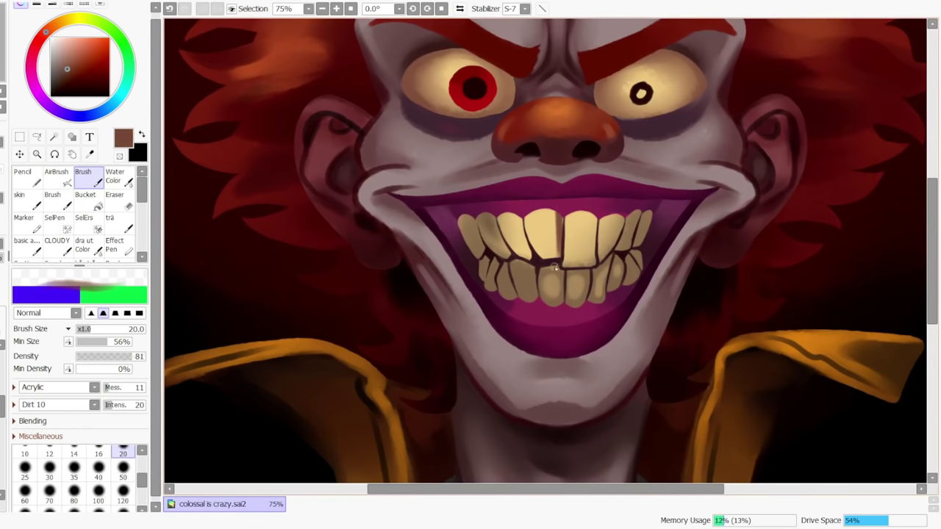
# Try darker maroon tones along the gap between the two upper front teeth
pyautogui.click(58, 69)
pyautogui.hotkey('ctrl', 'z')
pyautogui.hotkey('ctrl', 'z')
pyautogui.moveTo(559, 211)
pyautogui.mouseDown()
pyautogui.moveTo(558, 265)
pyautogui.moveTo(559, 214)
pyautogui.mouseUp()
pyautogui.hotkey('ctrl', 'z')
pyautogui.click(55, 78)
pyautogui.moveTo(557, 211)
pyautogui.mouseDown()
pyautogui.moveTo(556, 262)
pyautogui.moveTo(516, 274)
pyautogui.moveTo(518, 284)
pyautogui.moveTo(561, 255)
pyautogui.mouseUp()
pyautogui.rightClick(517, 284)
pyautogui.hotkey('ctrl', 'z')
pyautogui.hotkey('ctrl', 'z')
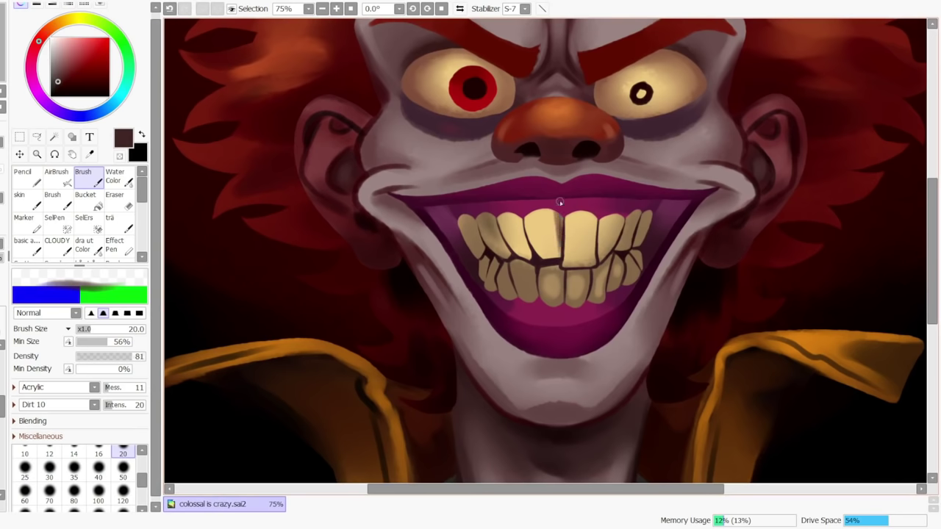
# Try shading the sides of the left upper front tooth, enlarging the Brush to size 40, and undo the last strokes
pyautogui.moveTo(559, 213)
pyautogui.mouseDown()
pyautogui.moveTo(559, 247)
pyautogui.moveTo(556, 213)
pyautogui.moveTo(528, 254)
pyautogui.mouseUp()
pyautogui.press(']')
pyautogui.press(']')
pyautogui.press(']')
pyautogui.press(']')
pyautogui.rightClick(557, 230)
pyautogui.hotkey('ctrl', 'z')
pyautogui.hotkey('ctrl', 'z')
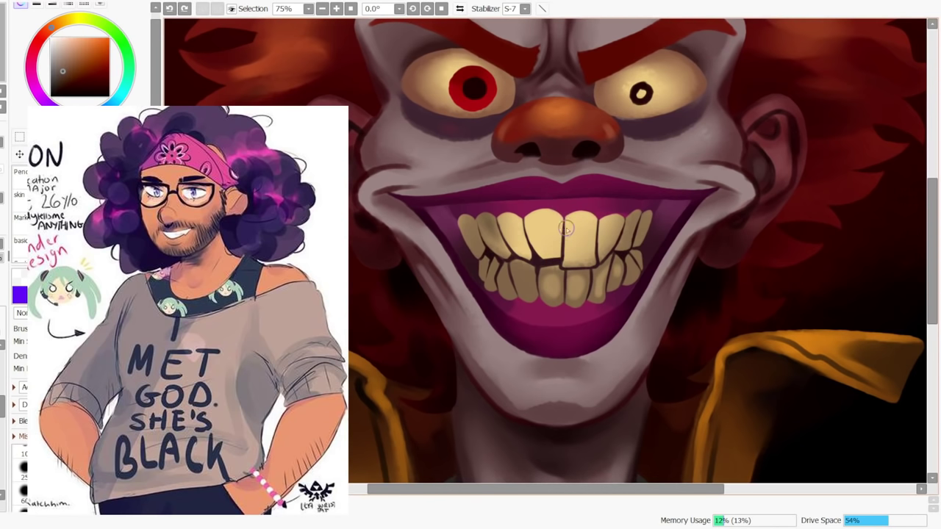
# Shade the edges of both upper front teeth with sampled golden brown tones and the Brush at size 40
pyautogui.moveTo(564, 215); pyautogui.dragTo(562, 258)
pyautogui.rightClick(545, 237)
pyautogui.rightClick(532, 234)
pyautogui.hotkey('ctrl', 'z')
pyautogui.moveTo(524, 212); pyautogui.dragTo(531, 255)
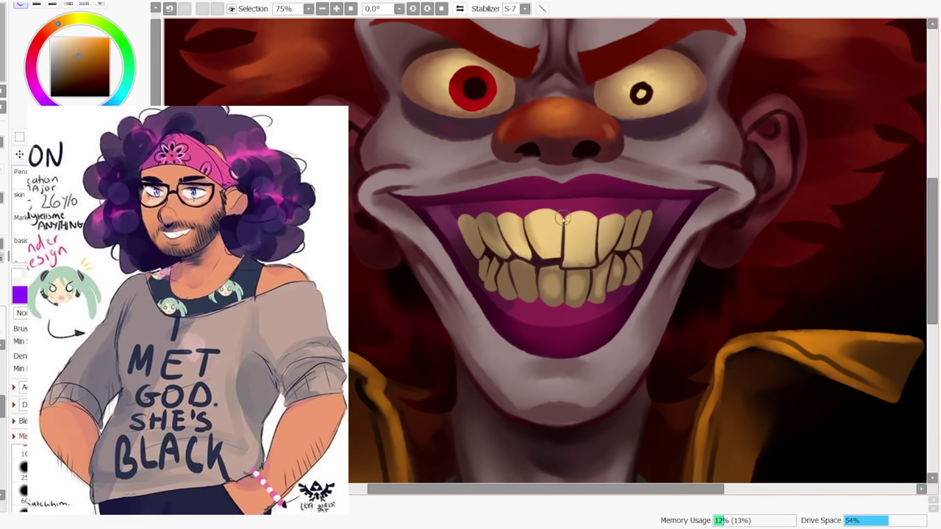
pyautogui.moveTo(563, 216)
pyautogui.mouseDown()
pyautogui.moveTo(564, 269)
pyautogui.moveTo(560, 252)
pyautogui.moveTo(563, 222)
pyautogui.mouseUp()
pyautogui.moveTo(601, 251)
pyautogui.mouseDown()
pyautogui.moveTo(580, 194)
pyautogui.moveTo(563, 265)
pyautogui.mouseUp()
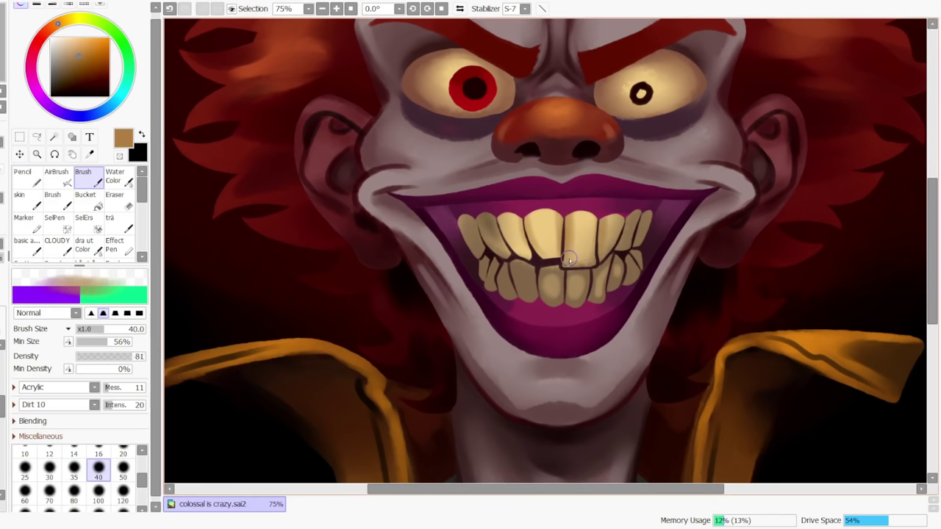
# Undo the golden brown shading and reshade the upper front teeth's edges with a redder brown at size 40
pyautogui.click(50, 28)
pyautogui.hotkey('ctrl', 'z')
pyautogui.hotkey('ctrl', 'z')
pyautogui.hotkey('ctrl', 'z')
pyautogui.hotkey('ctrl', 'z')
pyautogui.hotkey('ctrl', 'z')
pyautogui.moveTo(525, 218); pyautogui.dragTo(532, 254)
pyautogui.moveTo(562, 215); pyautogui.dragTo(559, 257)
pyautogui.moveTo(566, 263)
pyautogui.mouseDown()
pyautogui.moveTo(574, 199)
pyautogui.moveTo(615, 191)
pyautogui.moveTo(596, 275)
pyautogui.moveTo(603, 219)
pyautogui.mouseUp()
pyautogui.hotkey('ctrl', 'z')
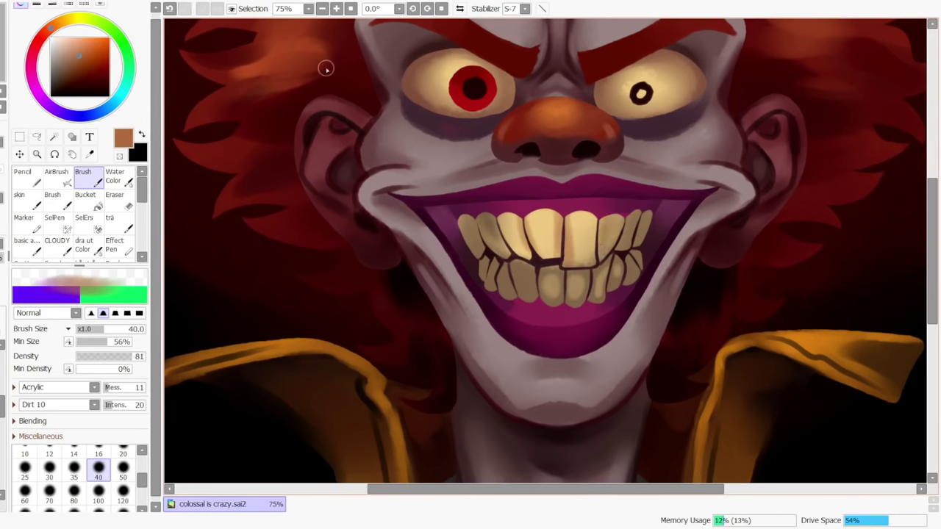
# Check the reshaded upper front teeth against the whole clown portrait at several zoom levels
pyautogui.click(337, 8)
pyautogui.click(322, 8)
pyautogui.click(322, 8)
pyautogui.click(322, 8)
pyautogui.click(322, 8)
pyautogui.click(338, 8)
pyautogui.click(337, 8)
pyautogui.click(338, 8)
pyautogui.click(337, 9)
# Shade the left upper side teeth with sampled brown and touch up a lower tooth with a lighter tan at size 40
pyautogui.keyDown('alt'); pyautogui.click(505, 220); pyautogui.keyUp('alt')
pyautogui.moveTo(508, 224); pyautogui.dragTo(526, 254)
pyautogui.hotkey('ctrl', 'z')
pyautogui.keyDown('alt'); pyautogui.click(507, 225); pyautogui.keyUp('alt')
pyautogui.hotkey('ctrl', 'z')
pyautogui.hotkey('ctrl', 'z')
pyautogui.moveTo(492, 210)
pyautogui.mouseDown()
pyautogui.moveTo(506, 242)
pyautogui.moveTo(528, 248)
pyautogui.mouseUp()
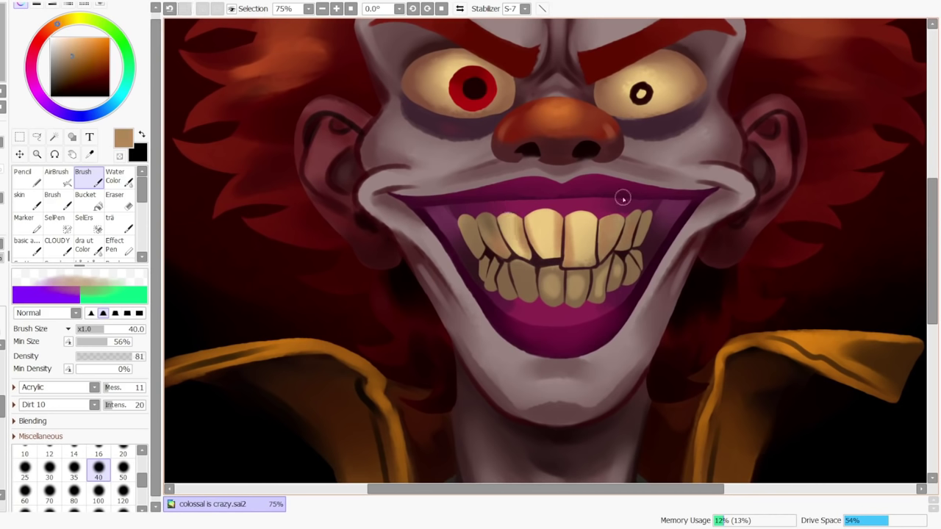
pyautogui.click(77, 50)
pyautogui.moveTo(521, 285); pyautogui.dragTo(530, 285)
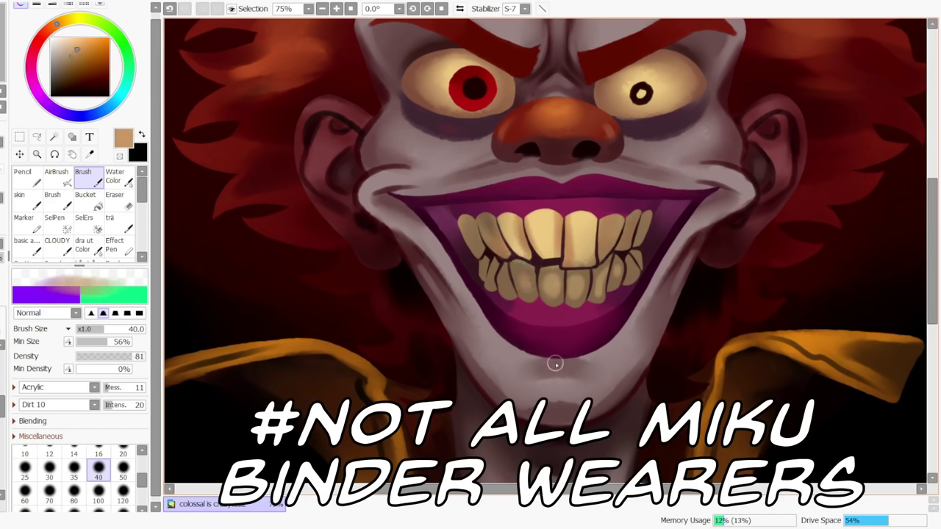
# Refine the upper teeth beside the front pair with a sampled pale tan and the Brush at size 20, then check the portrait
pyautogui.keyDown('alt'); pyautogui.click(553, 268); pyautogui.keyUp('alt')
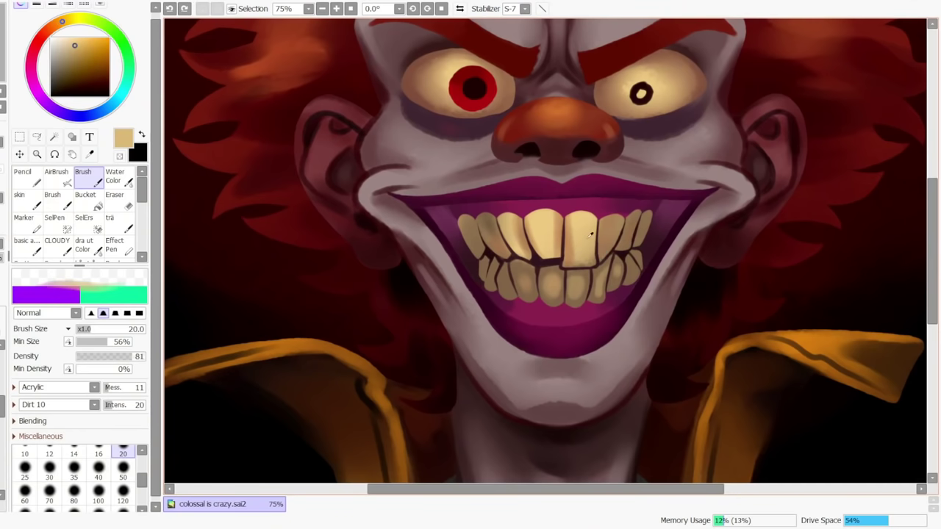
pyautogui.hotkey('ctrl', 'z')
pyautogui.moveTo(608, 244)
pyautogui.mouseDown()
pyautogui.moveTo(616, 219)
pyautogui.moveTo(614, 228)
pyautogui.mouseUp()
pyautogui.hotkey('ctrl', 'z')
pyautogui.click(322, 9)
pyautogui.click(322, 9)
pyautogui.click(337, 9)
pyautogui.click(337, 9)
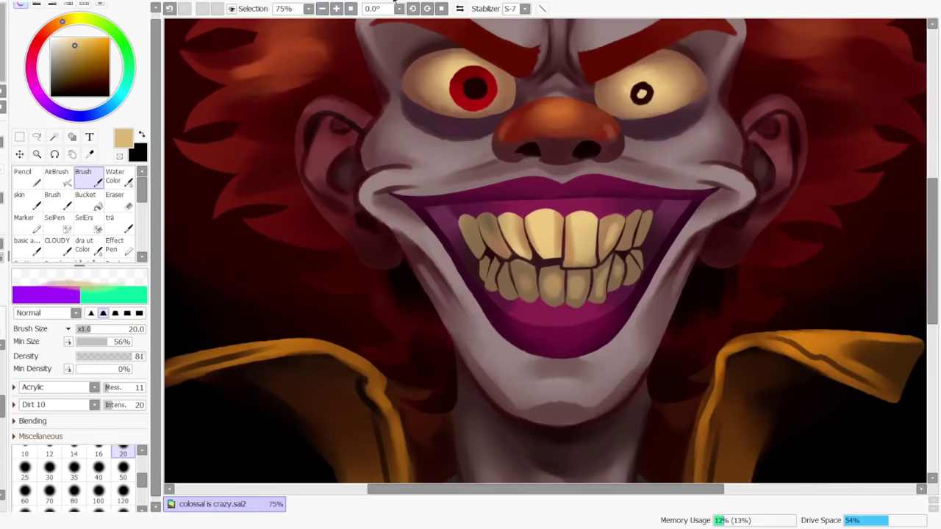
# Try to darken the gap between the left upper side teeth with a sampled dark brown at size 20
pyautogui.keyDown('alt'); pyautogui.click(530, 235); pyautogui.keyUp('alt')
pyautogui.moveTo(529, 239)
pyautogui.mouseDown()
pyautogui.moveTo(525, 215)
pyautogui.moveTo(527, 237)
pyautogui.moveTo(490, 275)
pyautogui.mouseUp()
pyautogui.hotkey('ctrl', 'z')
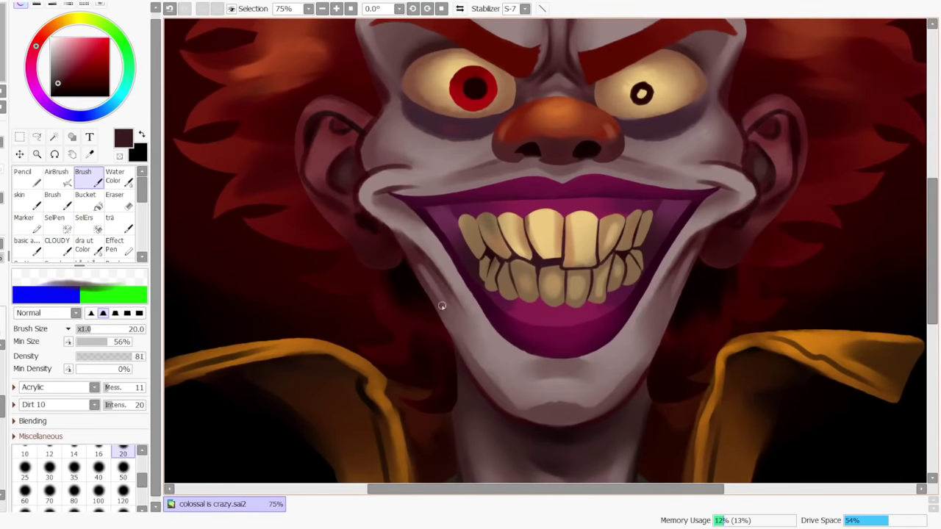
# Toggle the painted layer's visibility to compare the teeth with and without it
pyautogui.click(1, 412)
pyautogui.click(2, 411)
pyautogui.click(1, 411)
pyautogui.click(1, 412)
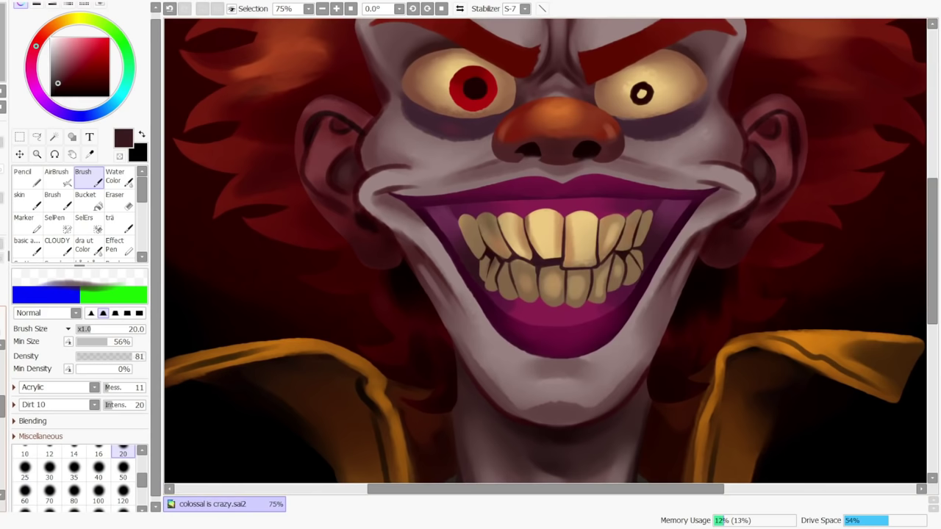
# Refine the edges and gaps of the left upper side teeth with sampled tans and browns at size 20
pyautogui.keyDown('alt'); pyautogui.click(536, 235); pyautogui.keyUp('alt')
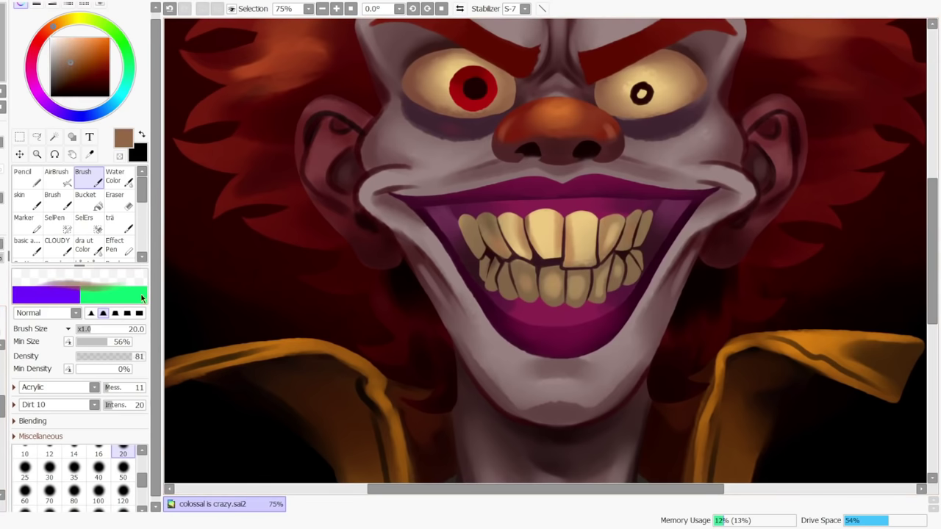
pyautogui.keyDown('alt'); pyautogui.click(529, 269); pyautogui.keyUp('alt')
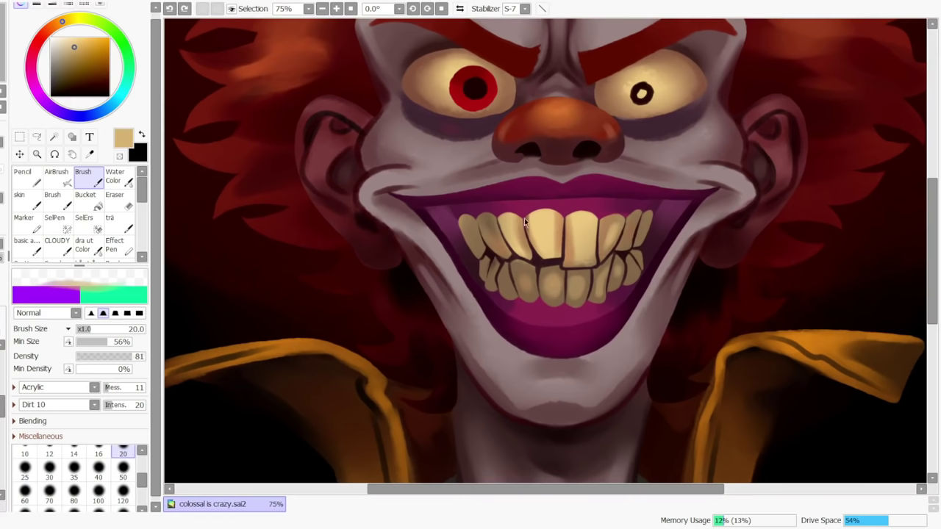
pyautogui.keyDown('alt'); pyautogui.click(513, 248); pyautogui.keyUp('alt')
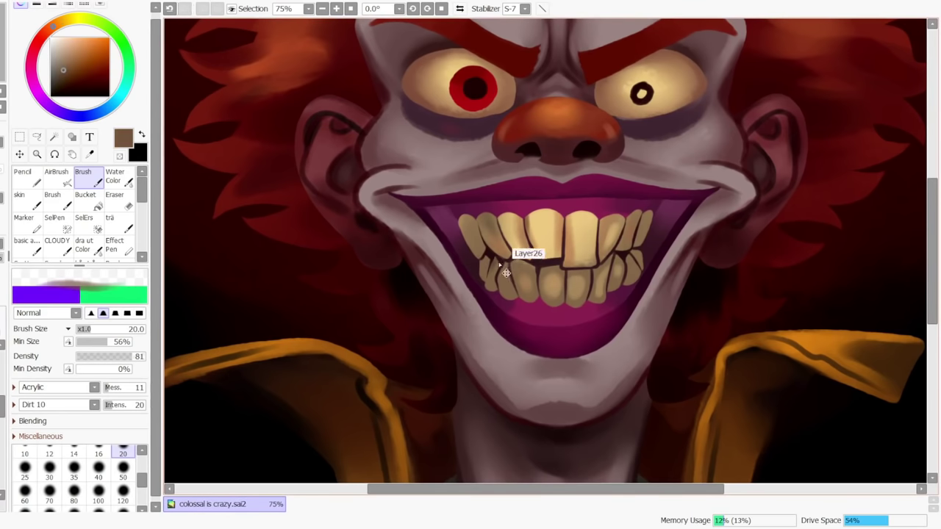
pyautogui.keyDown('alt'); pyautogui.click(480, 293); pyautogui.keyUp('alt')
pyautogui.keyDown('alt'); pyautogui.click(489, 253); pyautogui.keyUp('alt')
pyautogui.moveTo(489, 253); pyautogui.dragTo(482, 270)
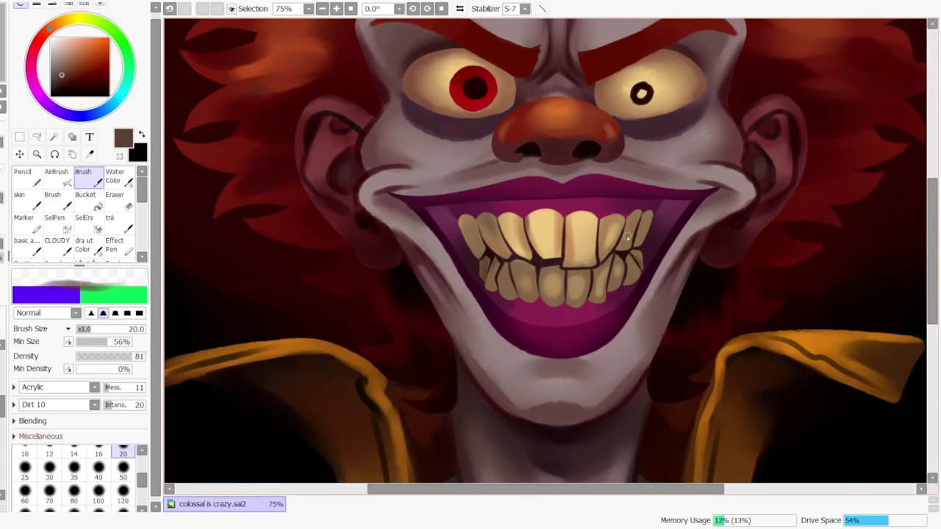
# Try shading the outer upper teeth on both sides with a dark brown at size 20
pyautogui.moveTo(640, 213); pyautogui.dragTo(631, 249)
pyautogui.hotkey('ctrl', 'z')
pyautogui.moveTo(470, 219); pyautogui.dragTo(483, 266)
pyautogui.hotkey('ctrl', 'z')
# Darken the outermost upper teeth with brown at brush size 50, then check them against the whole portrait
pyautogui.click(123, 470)
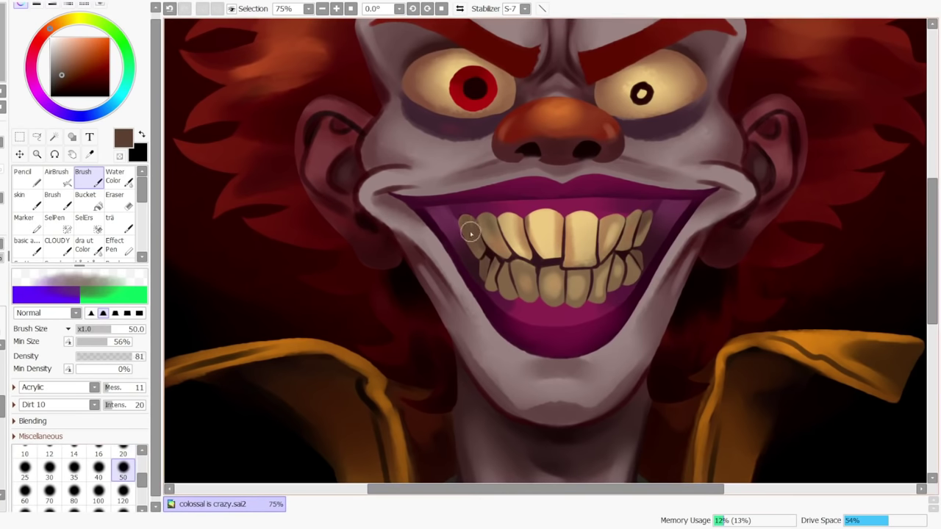
pyautogui.click(336, 9)
pyautogui.click(323, 9)
pyautogui.click(323, 9)
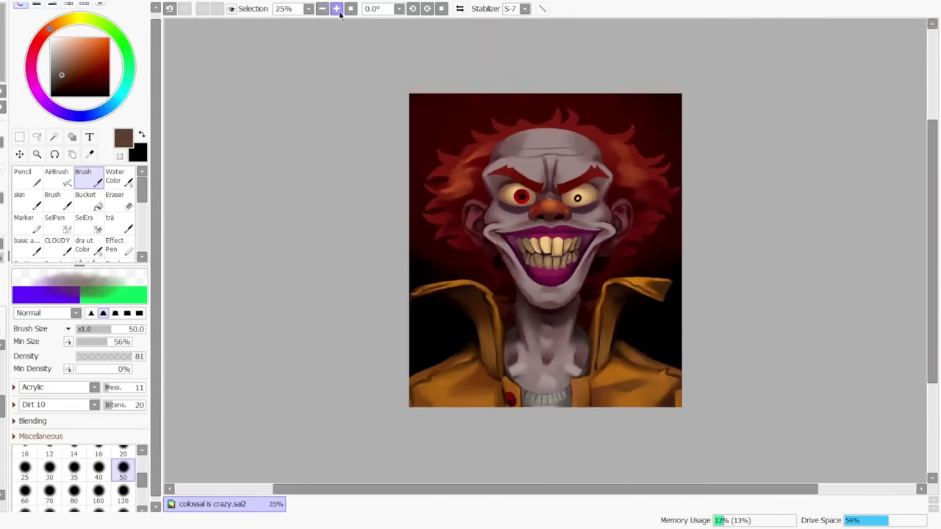
pyautogui.click(336, 9)
pyautogui.click(335, 9)
pyautogui.click(350, 9)
pyautogui.click(336, 9)
# Shade the longer front tooth with a sampled brown and soften it using the Eraser and Water Color at size 50
pyautogui.keyDown('alt'); pyautogui.click(566, 254); pyautogui.keyUp('alt')
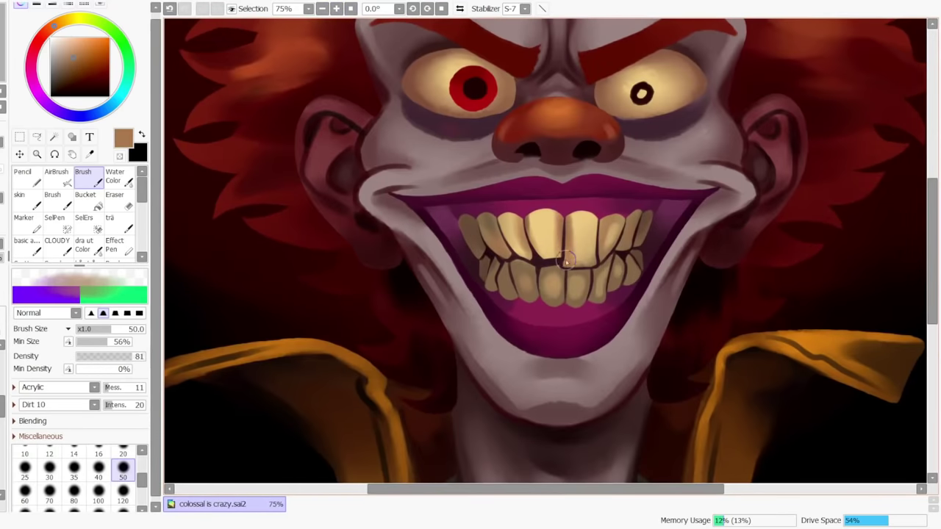
pyautogui.click(120, 211)
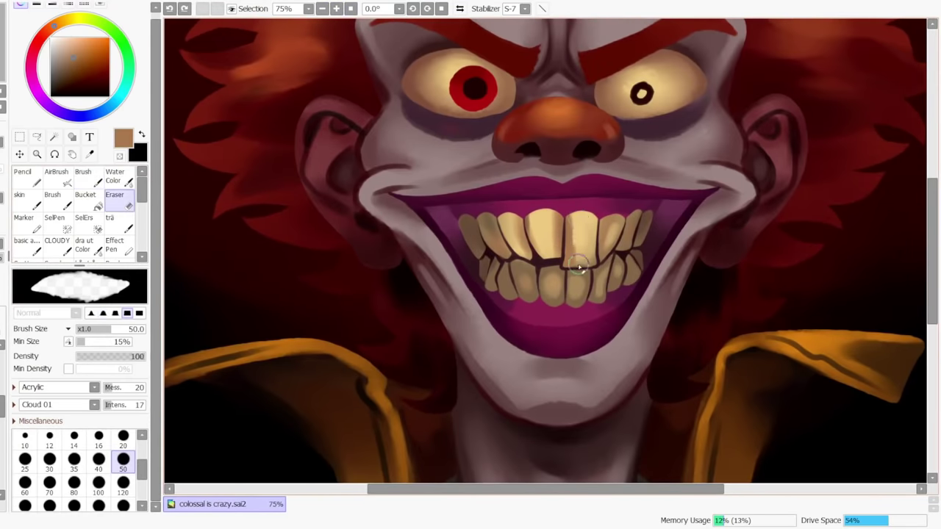
pyautogui.press('b')
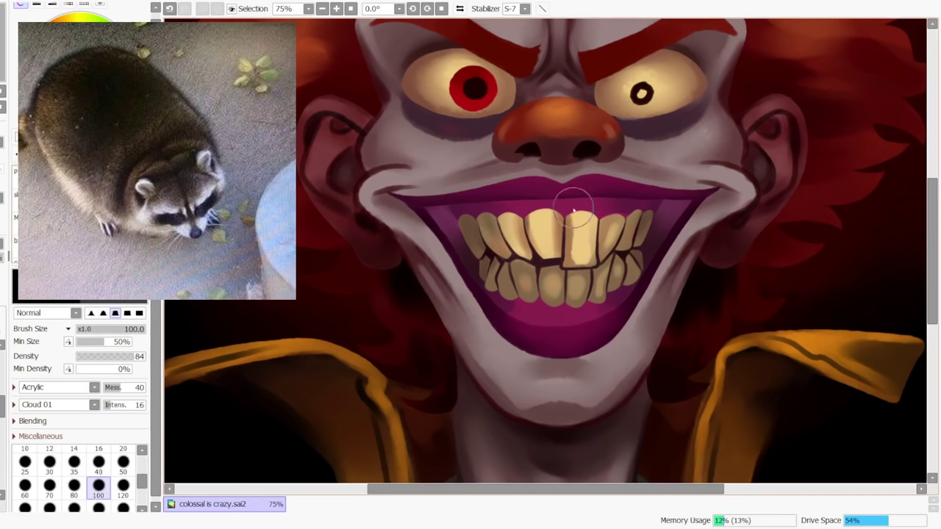
pyautogui.moveTo(575, 254); pyautogui.dragTo(577, 235)
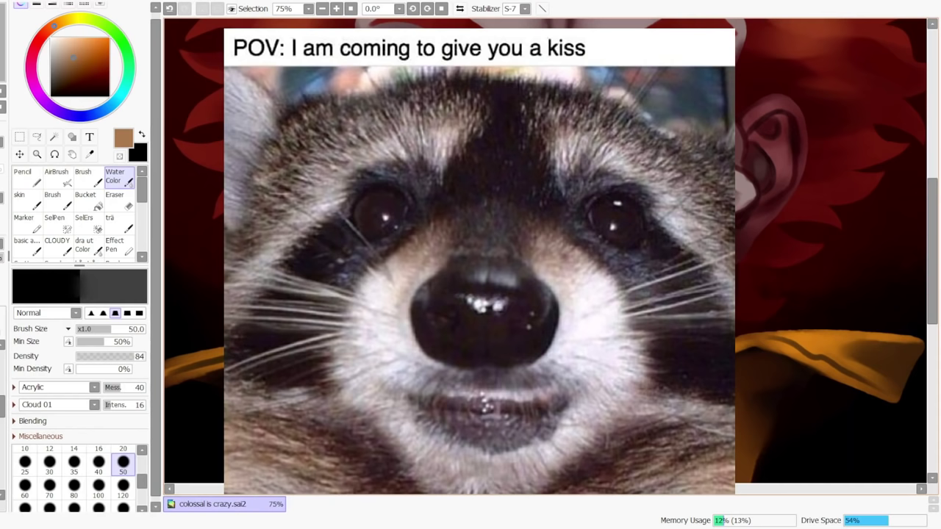
# Shade the upper teeth beside the front pair with sampled browns and tans using the Brush at size 20, then check the portrait
pyautogui.click(88, 177)
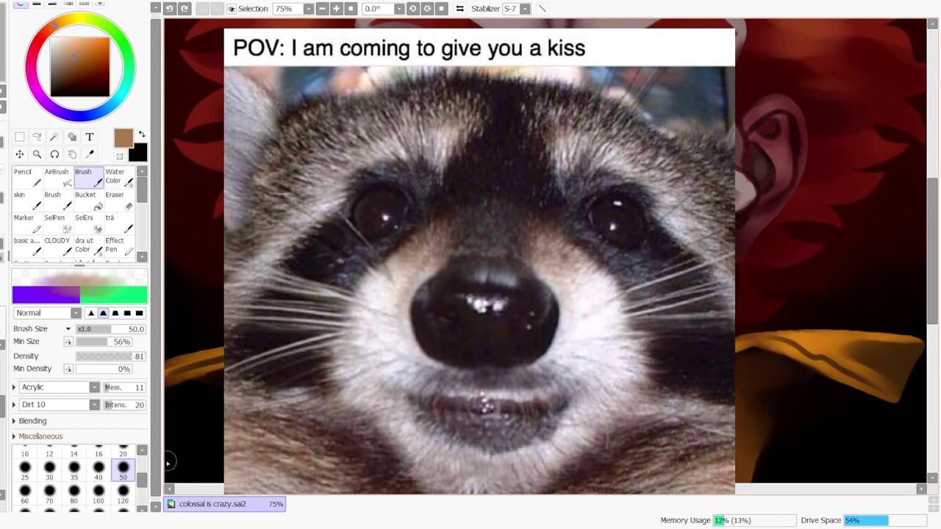
pyautogui.click(124, 452)
pyautogui.moveTo(524, 216); pyautogui.dragTo(534, 247)
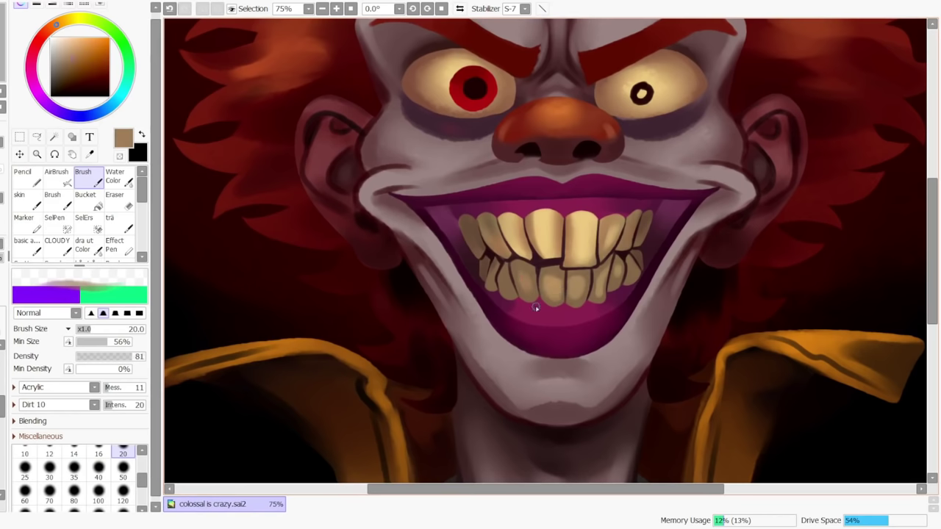
pyautogui.keyDown('alt'); pyautogui.click(490, 211); pyautogui.keyUp('alt')
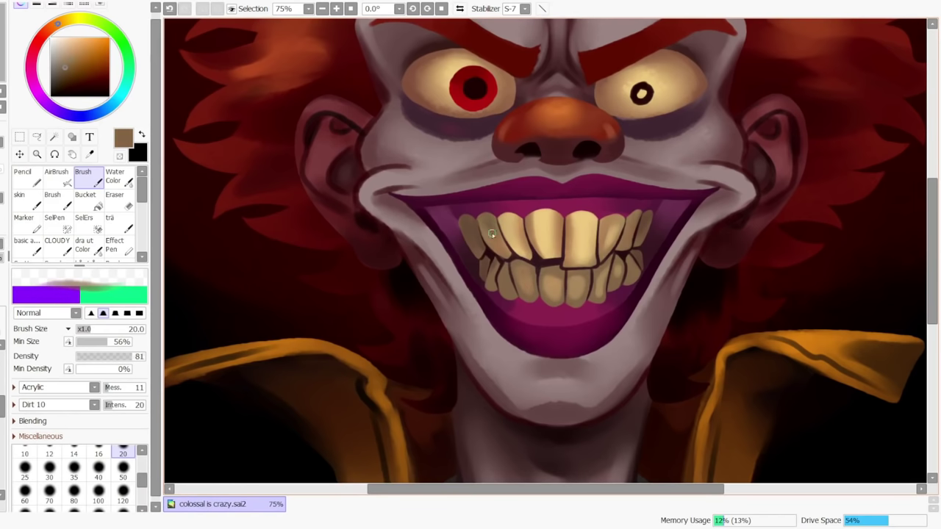
pyautogui.keyDown('alt'); pyautogui.click(608, 242); pyautogui.keyUp('alt')
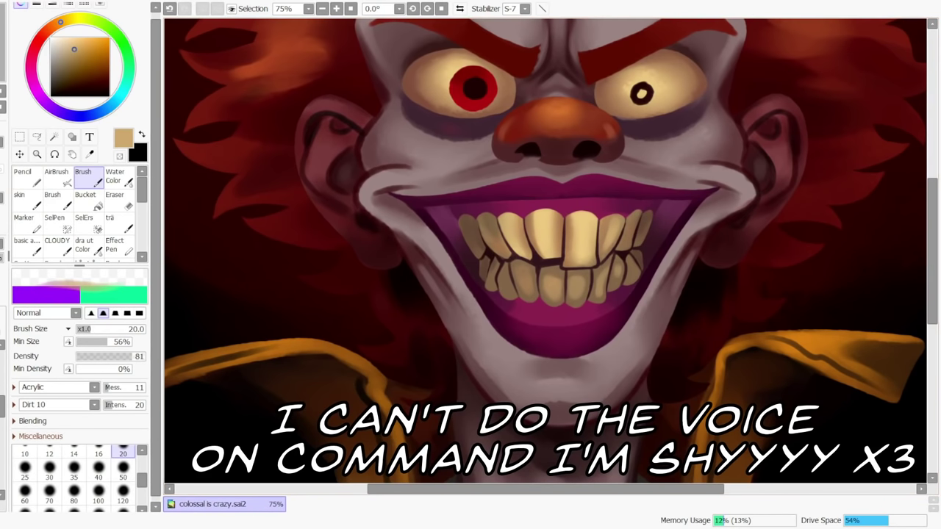
pyautogui.keyDown('alt'); pyautogui.click(501, 234); pyautogui.keyUp('alt')
pyautogui.click(322, 8)
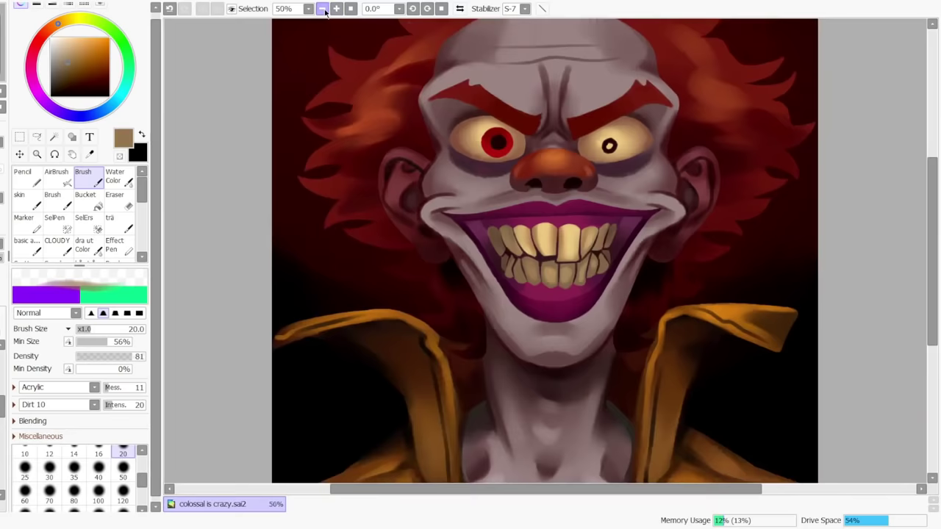
pyautogui.click(323, 9)
pyautogui.click(349, 10)
pyautogui.click(337, 8)
# Repaint the left upper side teeth with darker sampled browns using the Brush at sizes 14 and 20, undoing unwanted strokes
pyautogui.keyDown('alt'); pyautogui.click(523, 231); pyautogui.keyUp('alt')
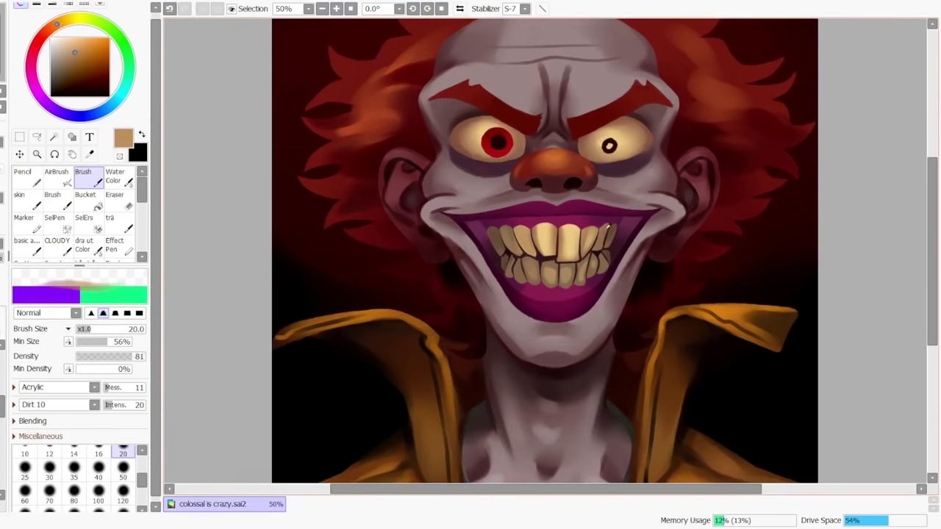
pyautogui.keyDown('alt'); pyautogui.click(513, 231); pyautogui.keyUp('alt')
pyautogui.moveTo(518, 239); pyautogui.dragTo(528, 253)
pyautogui.hotkey('ctrl', 'z')
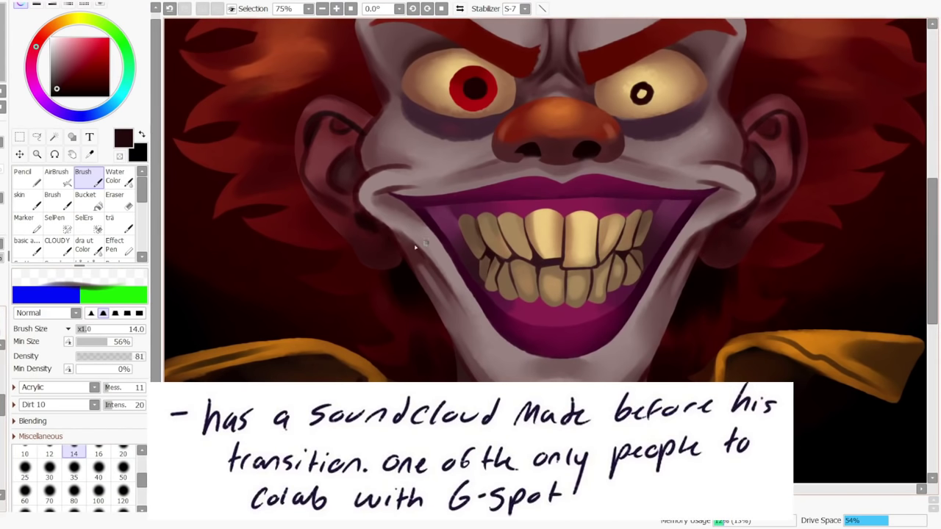
pyautogui.hotkey('ctrl', 'z')
pyautogui.rightClick(532, 258)
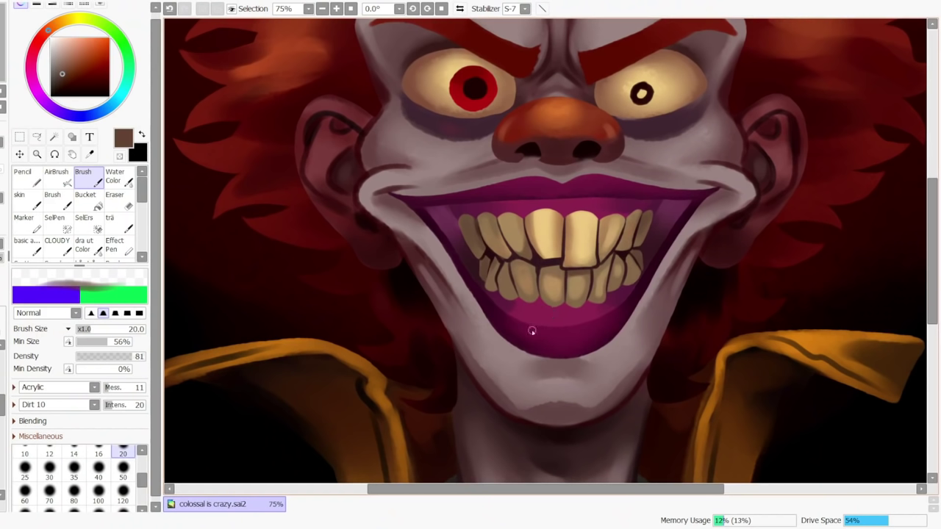
pyautogui.keyDown('alt'); pyautogui.click(479, 273); pyautogui.keyUp('alt')
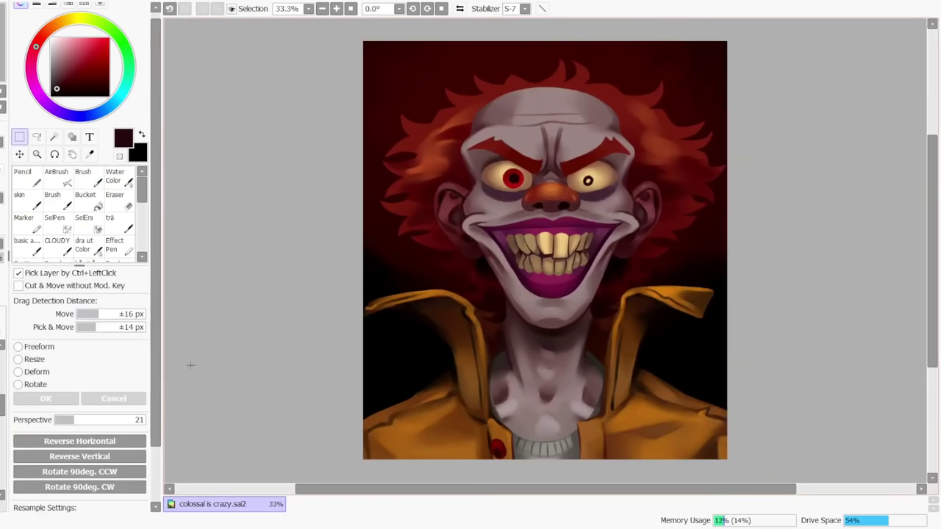
# Darken the lower edge of the upper tooth left of the front pair with a sampled dark brown at Brush size 20
pyautogui.click(337, 10)
pyautogui.click(337, 10)
pyautogui.click(338, 9)
pyautogui.click(89, 178)
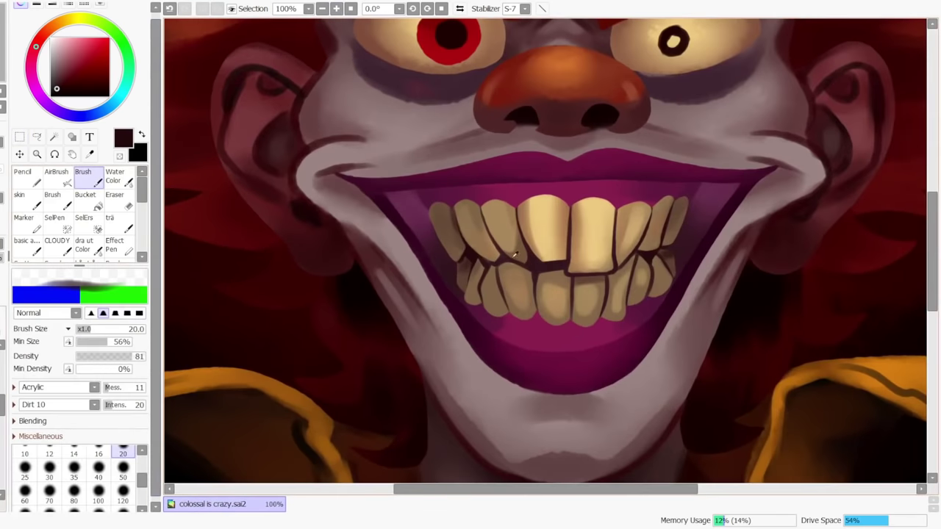
pyautogui.keyDown('alt'); pyautogui.click(510, 239); pyautogui.keyUp('alt')
pyautogui.keyDown('alt'); pyautogui.click(525, 262); pyautogui.keyUp('alt')
pyautogui.hotkey('ctrl', 'z')
pyautogui.moveTo(501, 255); pyautogui.dragTo(523, 261)
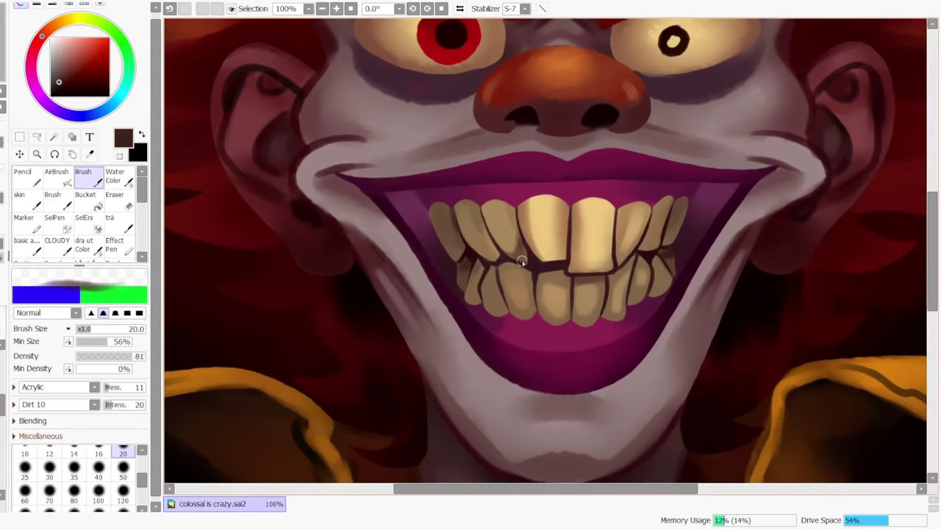
# Touch up the left upper side teeth's edges with sampled tans and browns at size 16, undoing unwanted strokes
pyautogui.keyDown('alt'); pyautogui.click(587, 278); pyautogui.keyUp('alt')
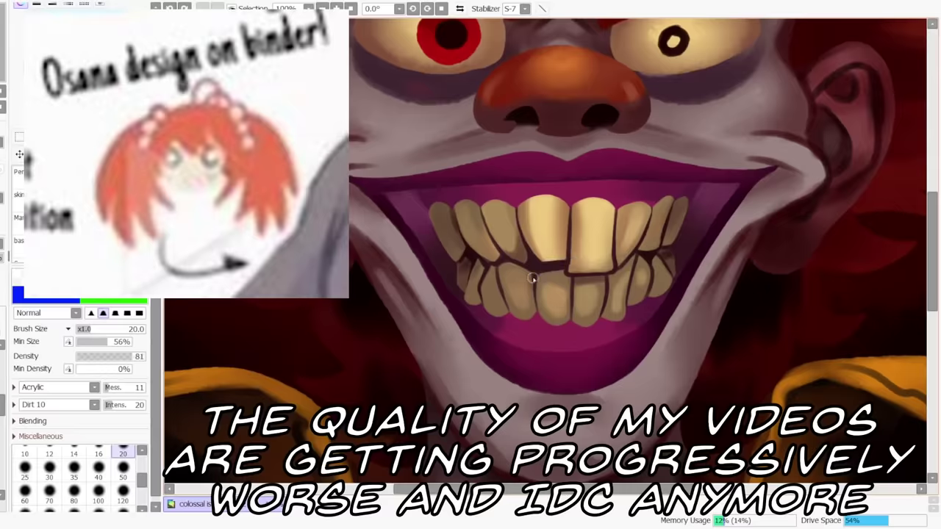
pyautogui.press('[')
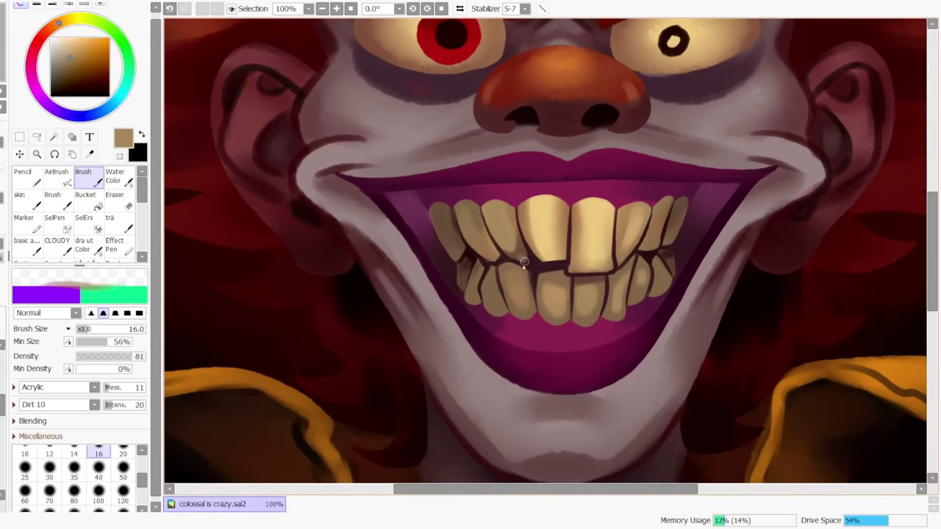
pyautogui.keyDown('alt'); pyautogui.click(470, 240); pyautogui.keyUp('alt')
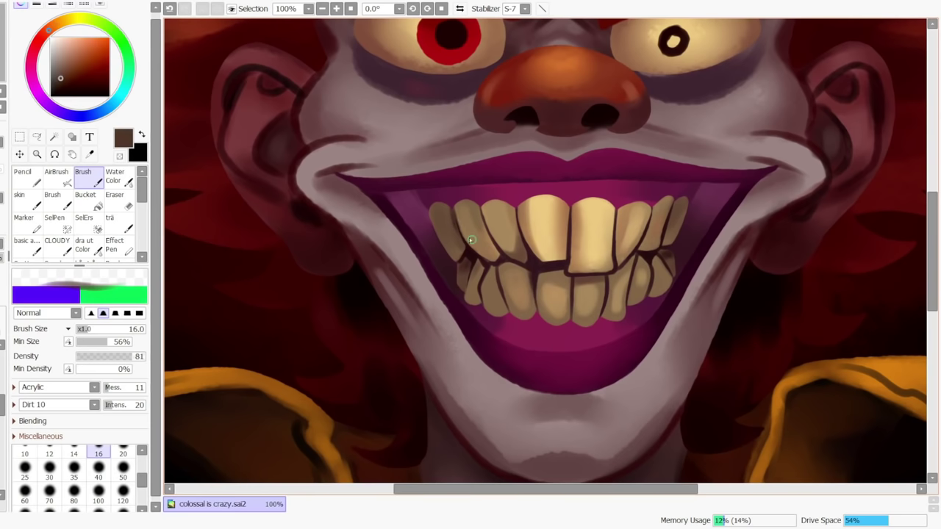
pyautogui.hotkey('ctrl', 'z')
pyautogui.keyDown('alt'); pyautogui.click(518, 247); pyautogui.keyUp('alt')
pyautogui.hotkey('ctrl', 'z')
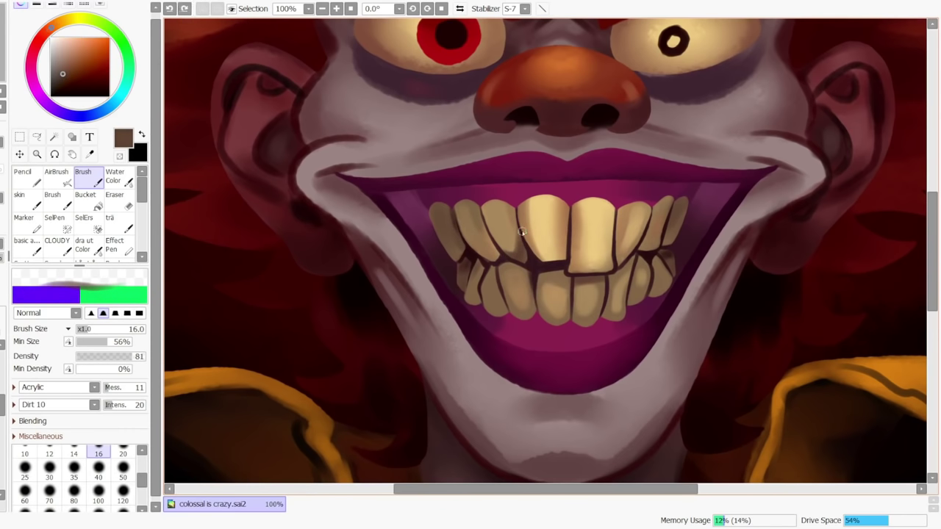
pyautogui.keyDown('alt'); pyautogui.click(523, 246); pyautogui.keyUp('alt')
pyautogui.hotkey('ctrl', 'z')
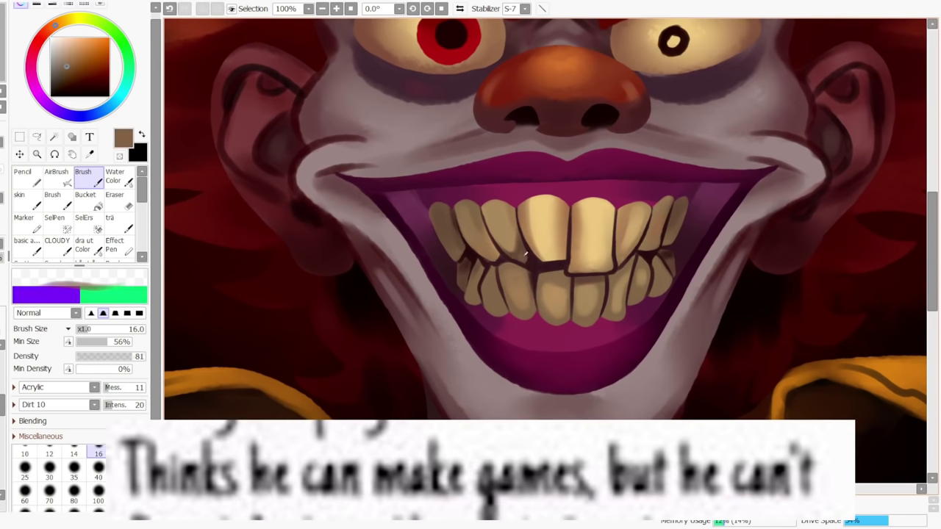
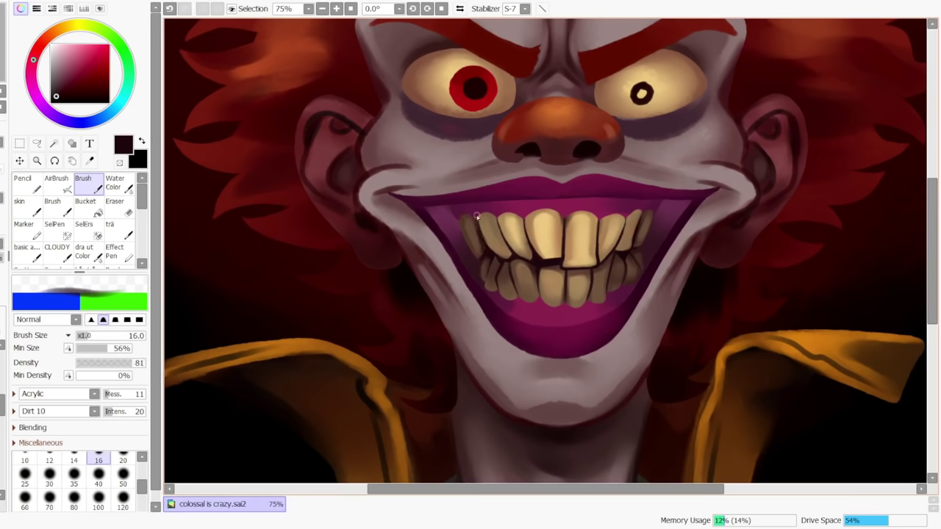
# Try to deepen the gaps between the left side teeth with sampled dark browns at size 16
pyautogui.keyDown('alt'); pyautogui.click(476, 253); pyautogui.keyUp('alt')
pyautogui.keyDown('alt'); pyautogui.click(476, 259); pyautogui.keyUp('alt')
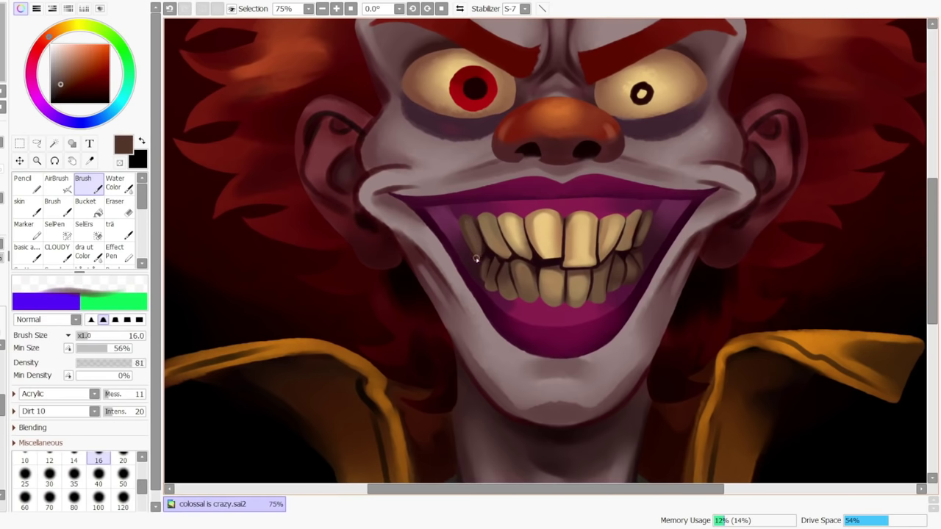
pyautogui.keyDown('alt'); pyautogui.click(487, 242); pyautogui.keyUp('alt')
pyautogui.keyDown('alt'); pyautogui.click(485, 234); pyautogui.keyUp('alt')
pyautogui.hotkey('ctrl', 'z')
pyautogui.moveTo(486, 236)
pyautogui.mouseDown()
pyautogui.moveTo(509, 262)
pyautogui.moveTo(498, 264)
pyautogui.mouseUp()
pyautogui.keyDown('alt'); pyautogui.click(486, 236); pyautogui.keyUp('alt')
pyautogui.hotkey('ctrl', 'z')
pyautogui.hotkey('ctrl', 'z')
pyautogui.hotkey('ctrl', 'z')
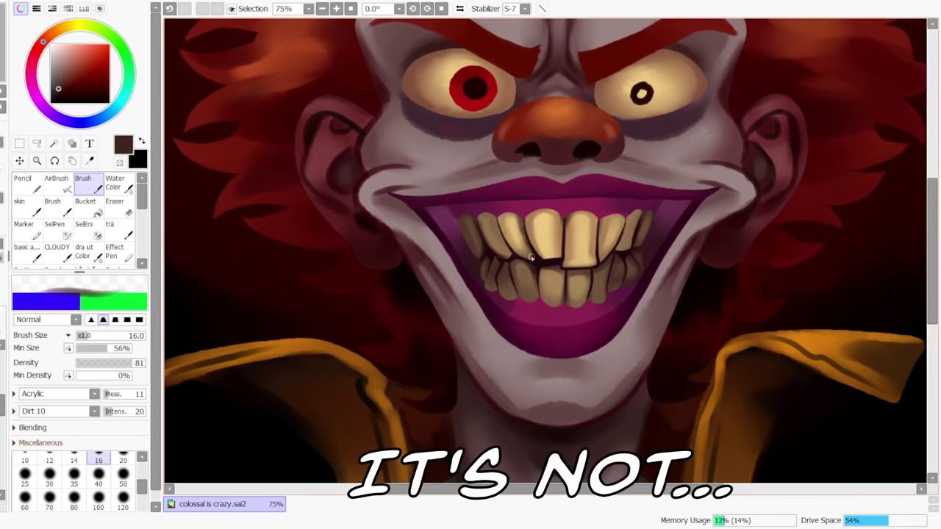
pyautogui.hotkey('ctrl', 'z')
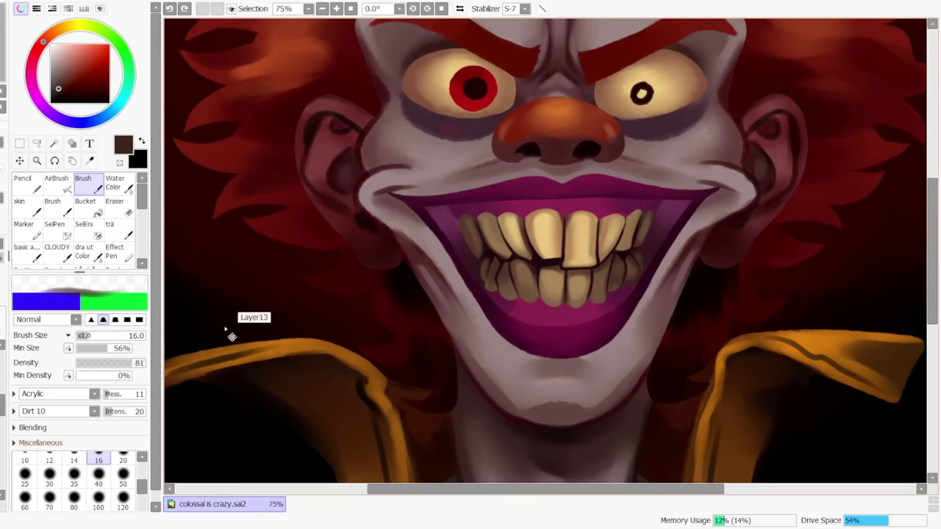
# Set the brush size to 40 and check the teeth against the clown portrait at several zoom levels
pyautogui.click(99, 477)
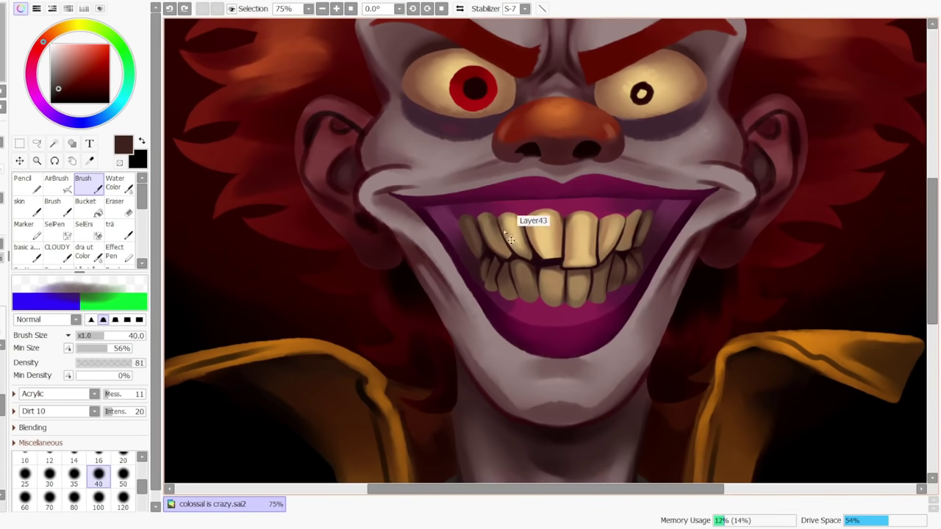
pyautogui.click(351, 8)
pyautogui.click(321, 9)
pyautogui.click(336, 9)
pyautogui.click(336, 10)
pyautogui.click(336, 9)
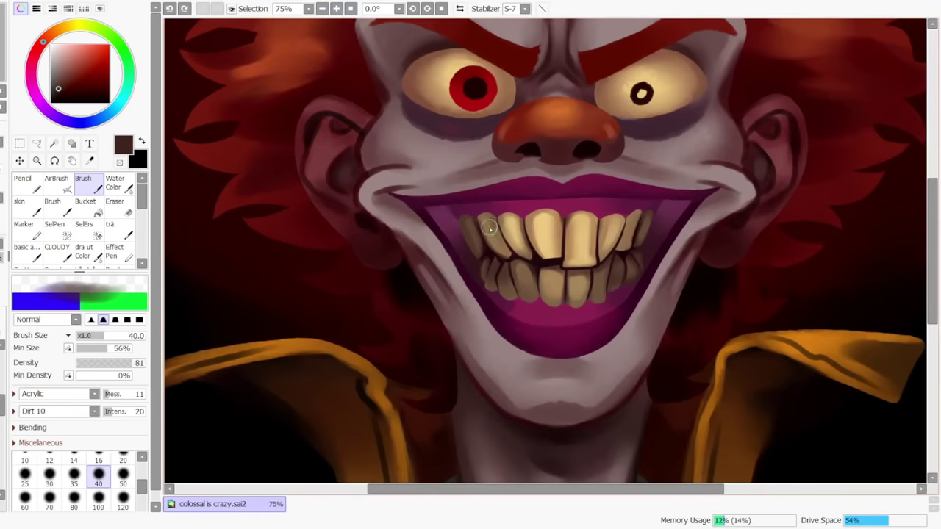
# Shade the outer left upper teeth with sampled browns at size 40, undoing one unwanted stroke
pyautogui.rightClick(482, 255)
pyautogui.moveTo(483, 254); pyautogui.dragTo(481, 258)
pyautogui.rightClick(471, 235)
pyautogui.hotkey('ctrl', 'z')
pyautogui.rightClick(483, 224)
pyautogui.moveTo(482, 225); pyautogui.dragTo(483, 230)
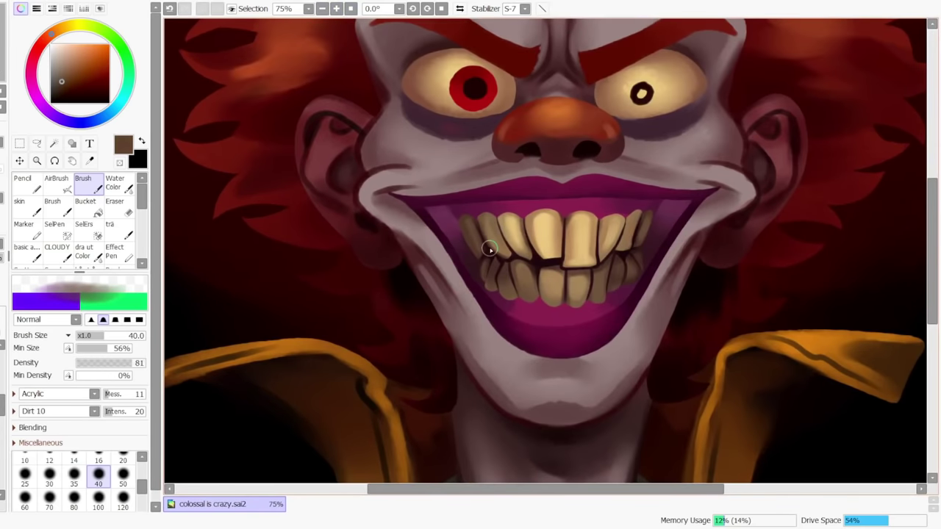
# Darken the outer teeth on both sides with sampled dark browns at size 40, checking them against the whole portrait
pyautogui.rightClick(478, 234)
pyautogui.keyDown('alt'); pyautogui.click(474, 236); pyautogui.keyUp('alt')
pyautogui.click(322, 8)
pyautogui.click(322, 8)
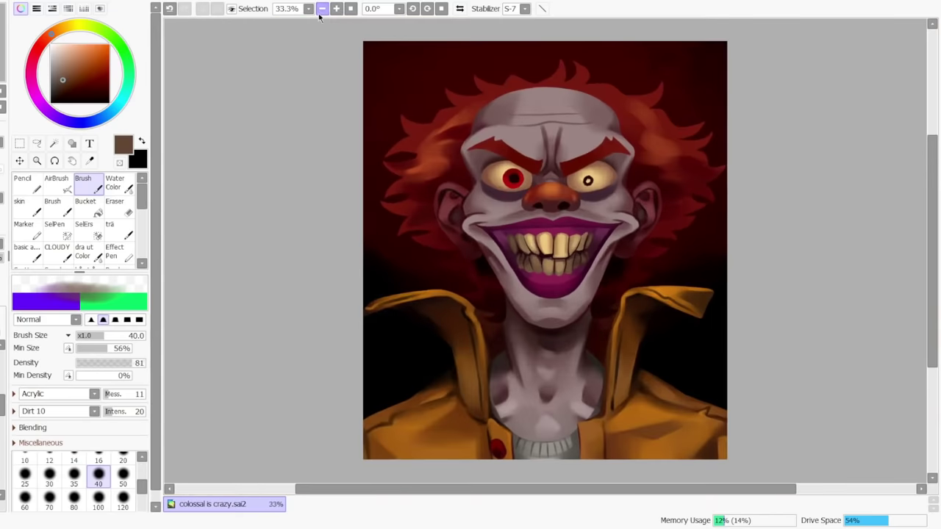
pyautogui.click(336, 8)
pyautogui.keyDown('alt'); pyautogui.click(594, 250); pyautogui.keyUp('alt')
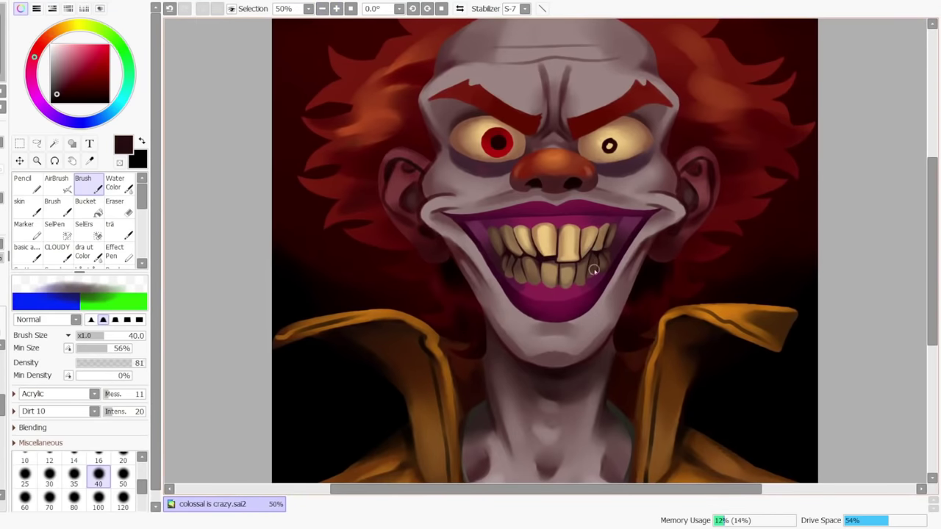
pyautogui.keyDown('alt'); pyautogui.click(525, 267); pyautogui.keyUp('alt')
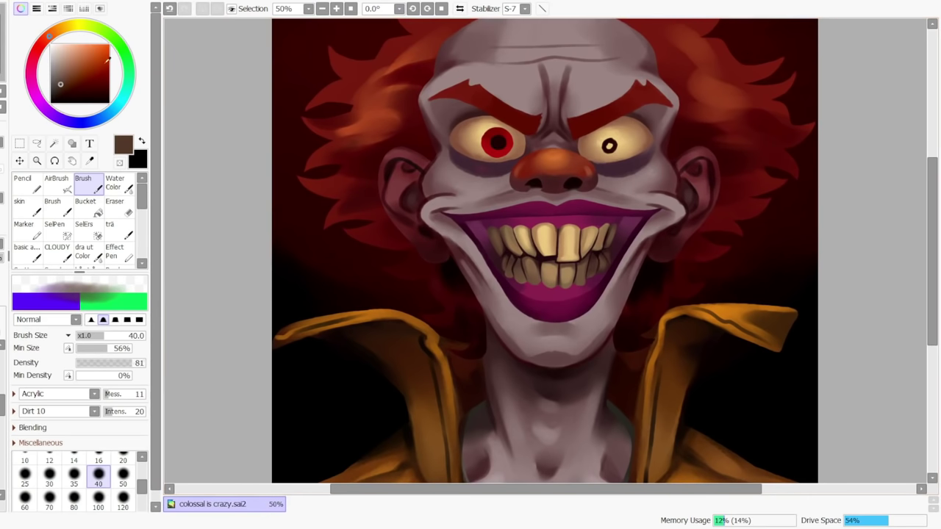
pyautogui.keyDown('alt'); pyautogui.click(493, 229); pyautogui.keyUp('alt')
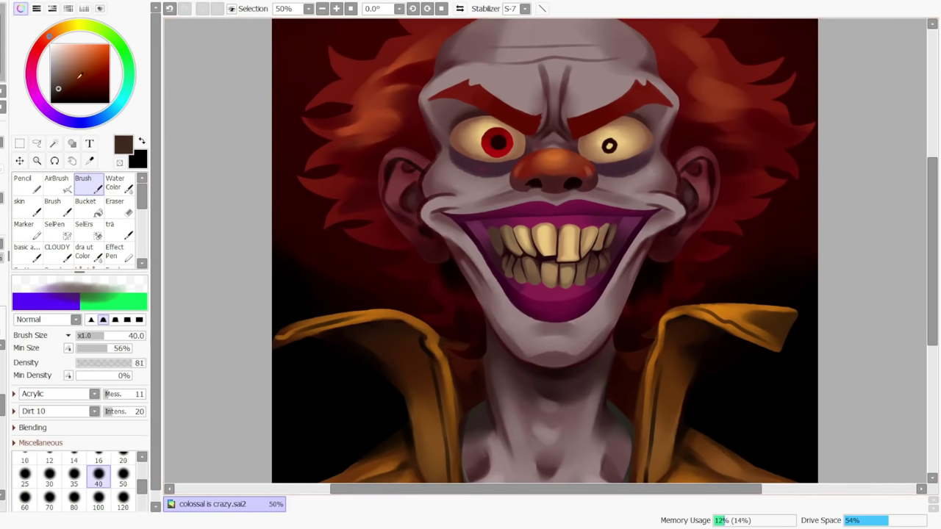
pyautogui.keyDown('alt'); pyautogui.click(522, 245); pyautogui.keyUp('alt')
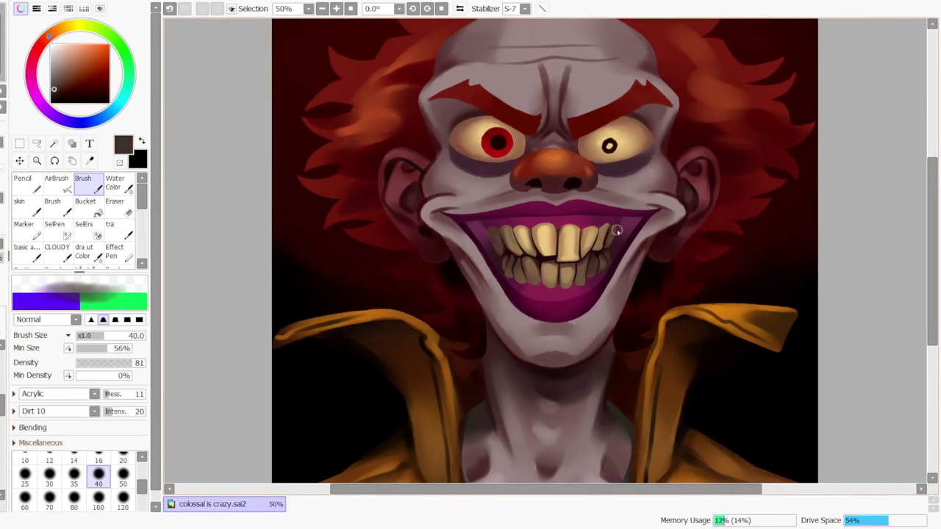
# Try a dark brown stroke on a left upper tooth, undo it, sample a lighter brown and set the brush size to 20
pyautogui.moveTo(507, 238)
pyautogui.mouseDown()
pyautogui.moveTo(523, 258)
pyautogui.moveTo(515, 247)
pyautogui.moveTo(516, 256)
pyautogui.mouseUp()
pyautogui.hotkey('ctrl', 'z')
pyautogui.keyDown('alt'); pyautogui.click(512, 234); pyautogui.keyUp('alt')
pyautogui.press('[')
pyautogui.press('[')
pyautogui.press('[')
pyautogui.press('[')
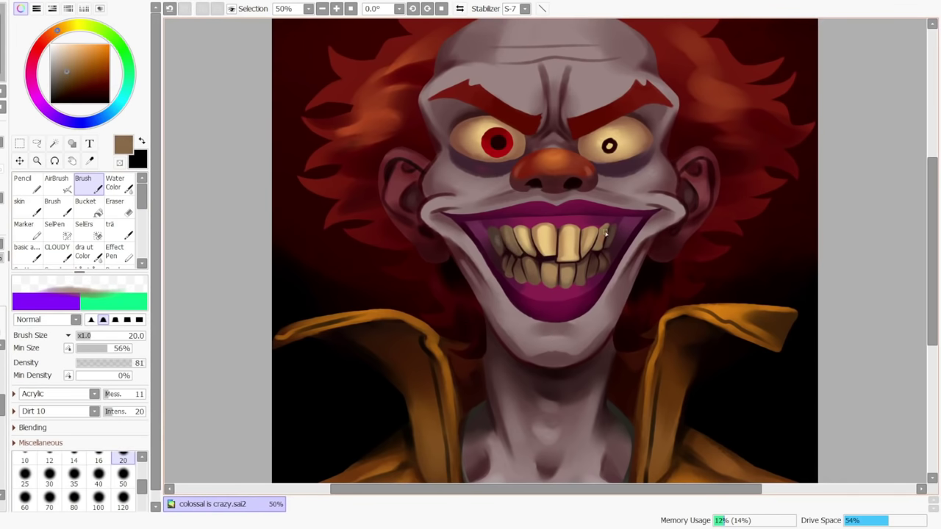
# Try a greyer brown on the outermost left upper teeth at size 20, undoing the strokes
pyautogui.click(338, 8)
pyautogui.hotkey('ctrl', 'z')
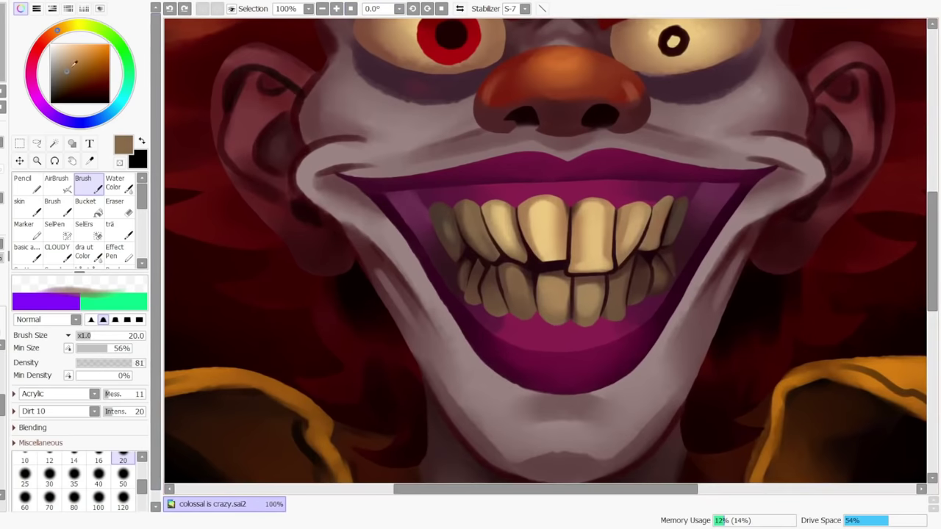
pyautogui.click(59, 73)
pyautogui.moveTo(456, 246)
pyautogui.mouseDown()
pyautogui.moveTo(442, 224)
pyautogui.moveTo(460, 255)
pyautogui.mouseUp()
pyautogui.hotkey('ctrl', 'z')
pyautogui.hotkey('ctrl', 'z')
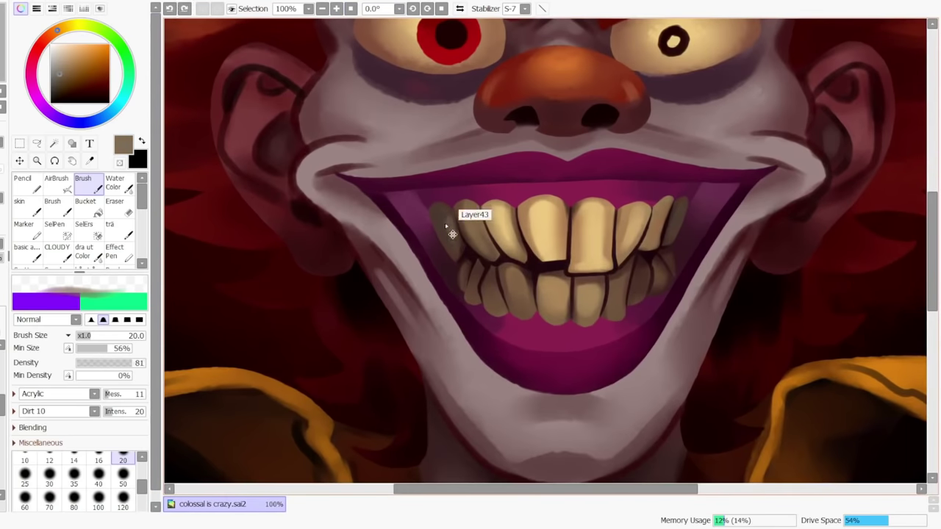
pyautogui.hotkey('ctrl', 'z')
# Darken the outer edges of the outermost left and right upper teeth with a dark maroon at size 20, undoing unwanted strokes
pyautogui.moveTo(438, 213)
pyautogui.mouseDown()
pyautogui.moveTo(458, 254)
pyautogui.moveTo(446, 237)
pyautogui.moveTo(461, 263)
pyautogui.mouseUp()
pyautogui.rightClick(478, 254)
pyautogui.hotkey('ctrl', 'z')
pyautogui.hotkey('ctrl', 'z')
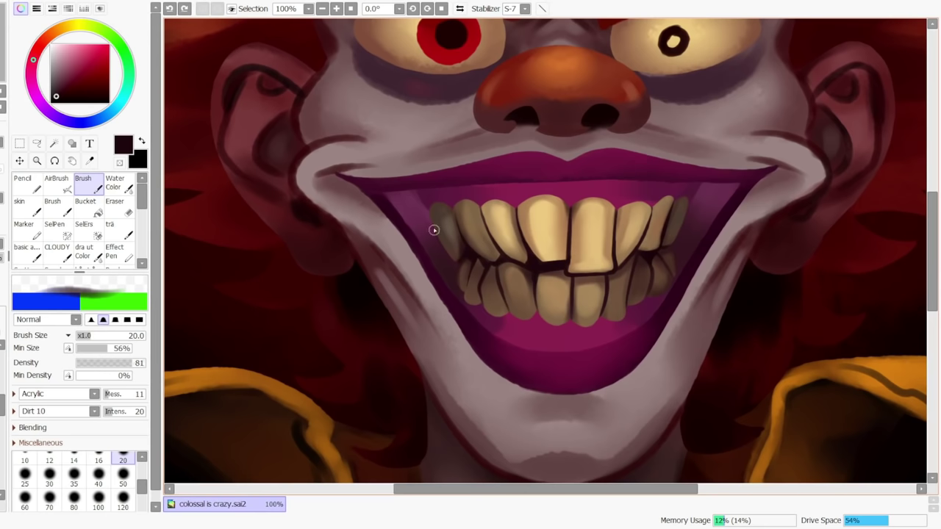
pyautogui.moveTo(433, 230); pyautogui.dragTo(433, 211)
pyautogui.moveTo(682, 203); pyautogui.dragTo(687, 234)
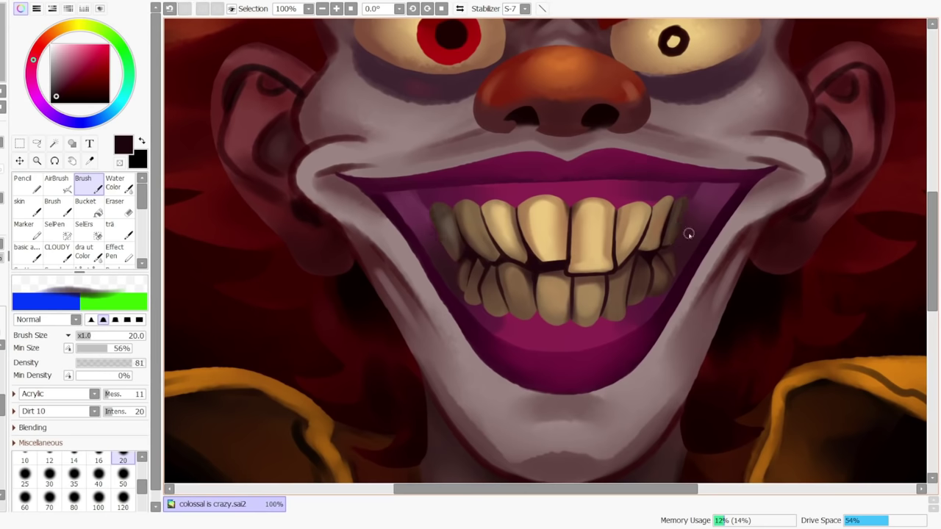
# Retouch the lower edges of the left upper teeth with sampled browns at size 20, comparing strokes through undo and redo
pyautogui.keyDown('alt'); pyautogui.click(493, 266); pyautogui.keyUp('alt')
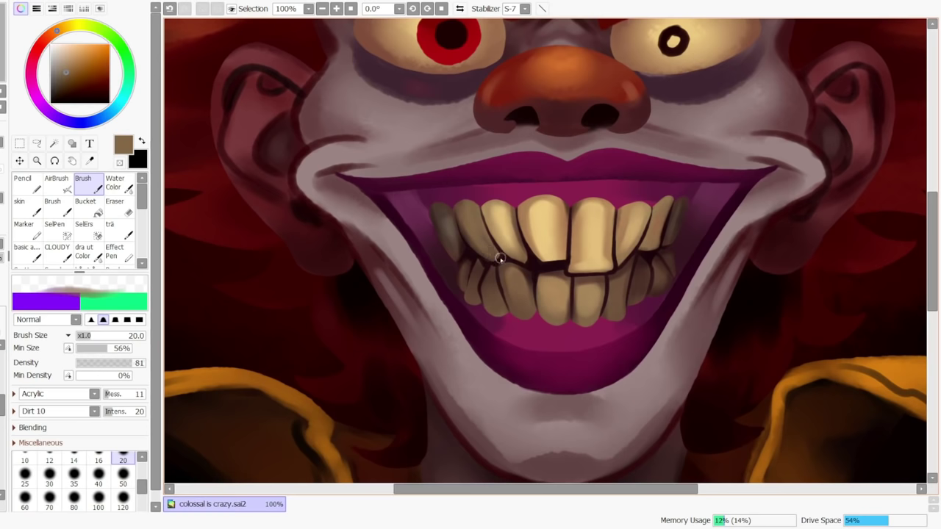
pyautogui.hotkey('ctrl', 'z')
pyautogui.moveTo(478, 255); pyautogui.dragTo(462, 230)
pyautogui.hotkey('ctrl', 'z')
pyautogui.keyDown('alt'); pyautogui.click(504, 262); pyautogui.keyUp('alt')
pyautogui.moveTo(503, 261); pyautogui.dragTo(485, 236)
pyautogui.hotkey('ctrl', 'z')
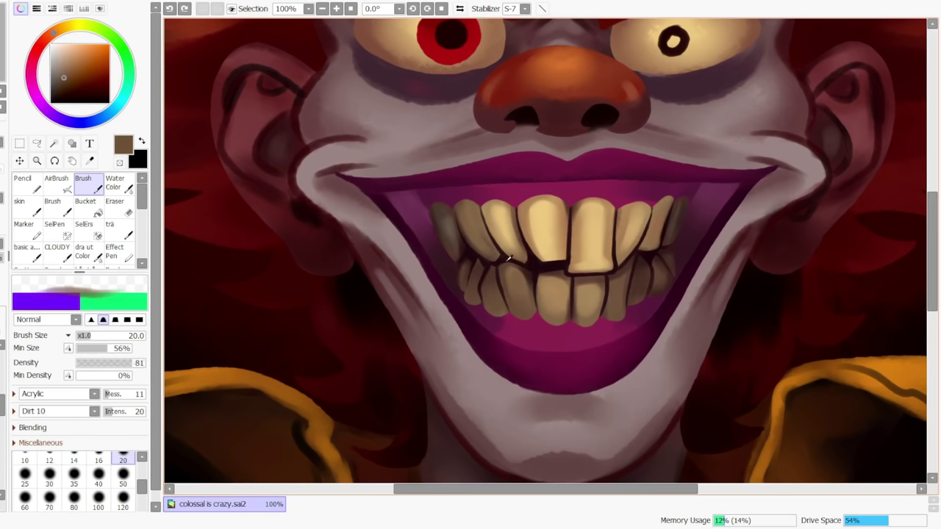
pyautogui.keyDown('alt'); pyautogui.click(505, 261); pyautogui.keyUp('alt')
pyautogui.hotkey('ctrl', 'y')
pyautogui.hotkey('ctrl', 'z')
pyautogui.hotkey('ctrl', 'y')
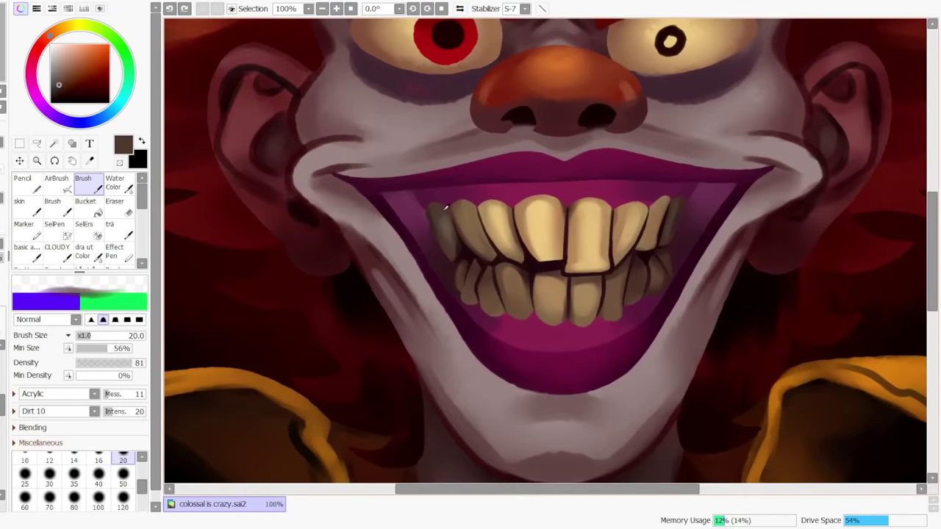
# Shade the outermost left upper tooth and its outer edge with sampled dark browns at size 20
pyautogui.moveTo(445, 209); pyautogui.dragTo(447, 255)
pyautogui.keyDown('alt'); pyautogui.click(432, 221); pyautogui.keyUp('alt')
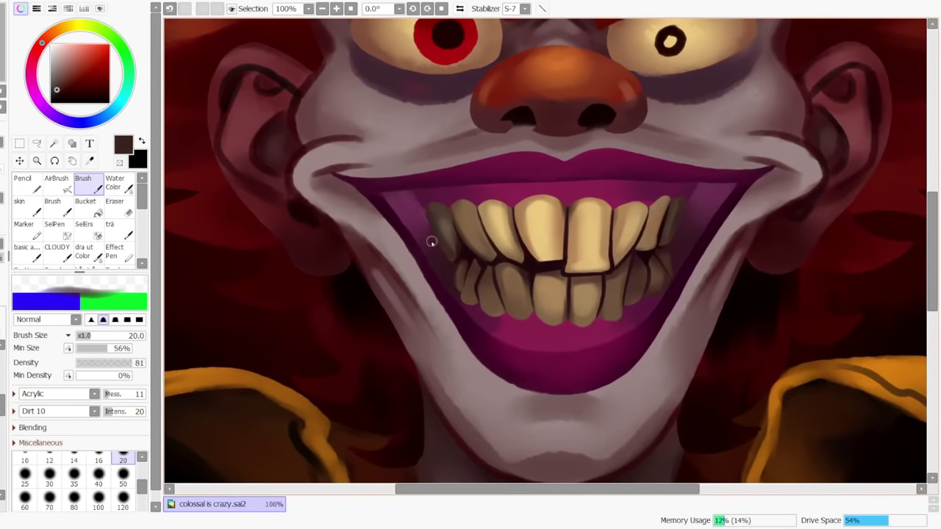
pyautogui.keyDown('alt'); pyautogui.click(443, 218); pyautogui.keyUp('alt')
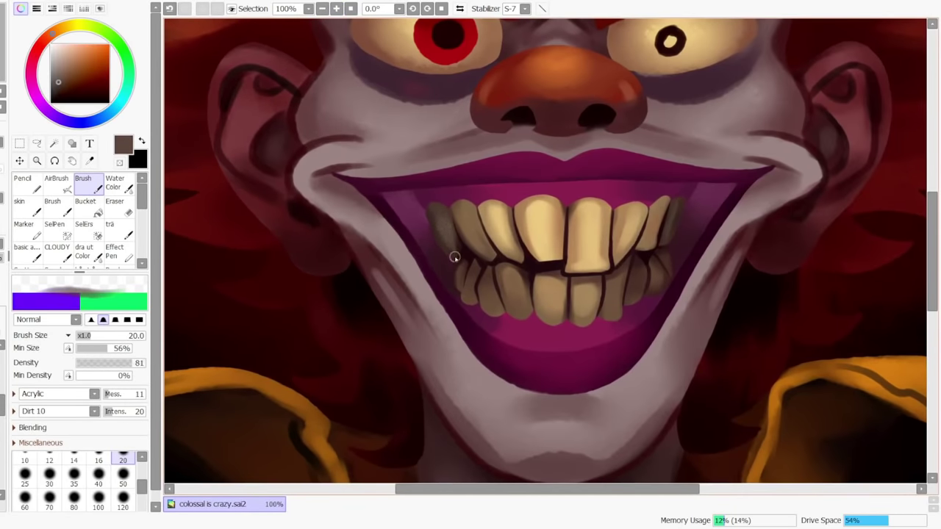
pyautogui.keyDown('alt'); pyautogui.click(427, 206); pyautogui.keyUp('alt')
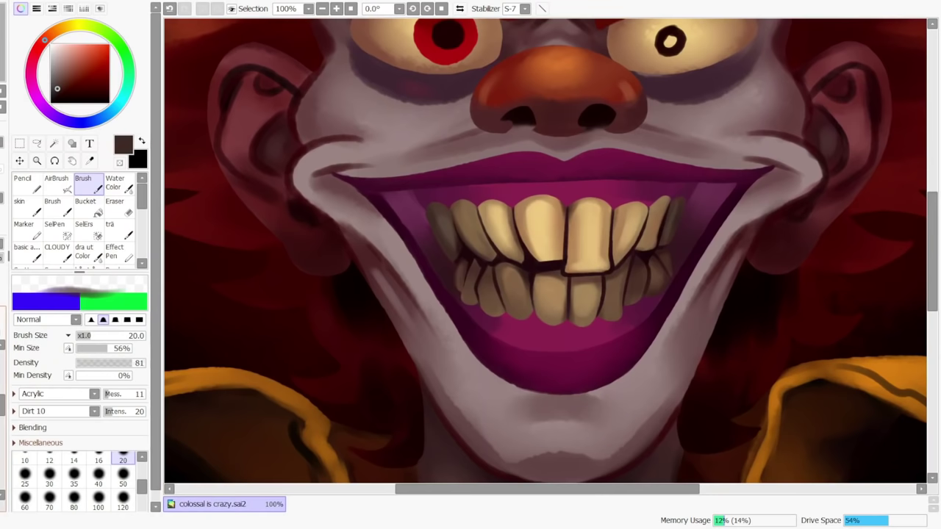
# Sample a dark maroon, set the brush to size 100 and density 100, and check the teeth against the whole portrait
pyautogui.keyDown('alt'); pyautogui.click(544, 263); pyautogui.keyUp('alt')
pyautogui.click(99, 499)
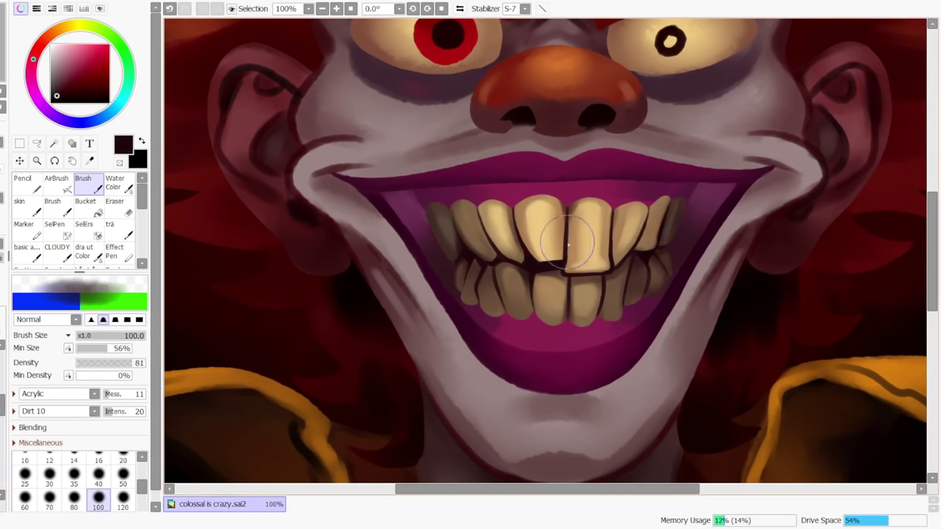
pyautogui.press('0')
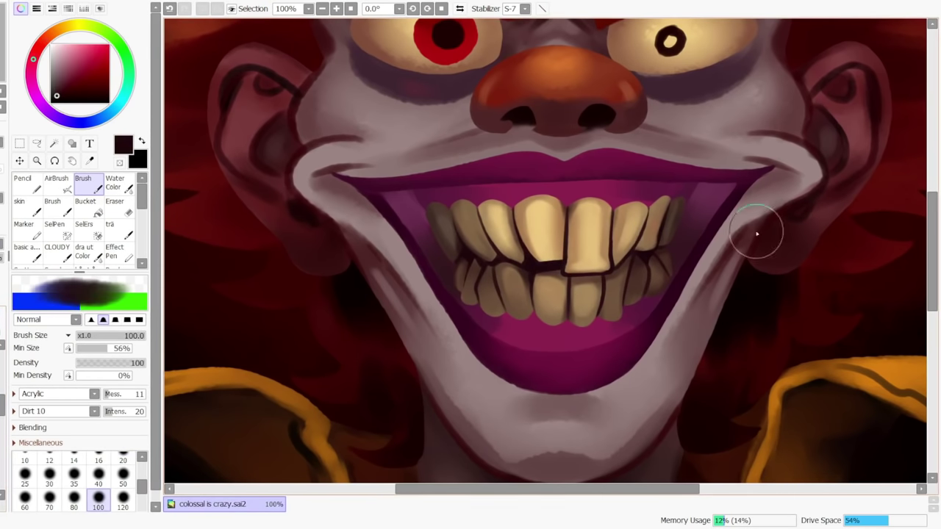
pyautogui.click(322, 8)
pyautogui.click(322, 8)
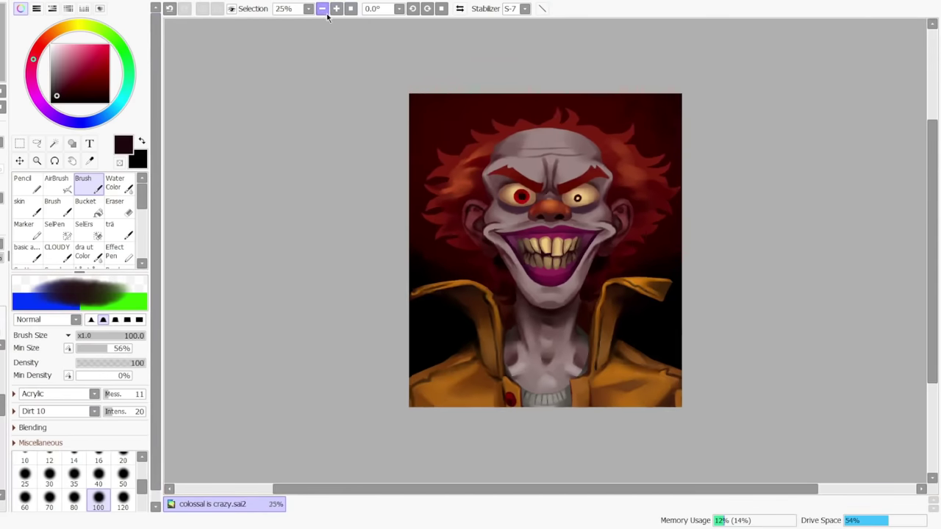
pyautogui.click(325, 12)
pyautogui.click(338, 11)
pyautogui.click(338, 10)
pyautogui.click(338, 10)
pyautogui.click(338, 10)
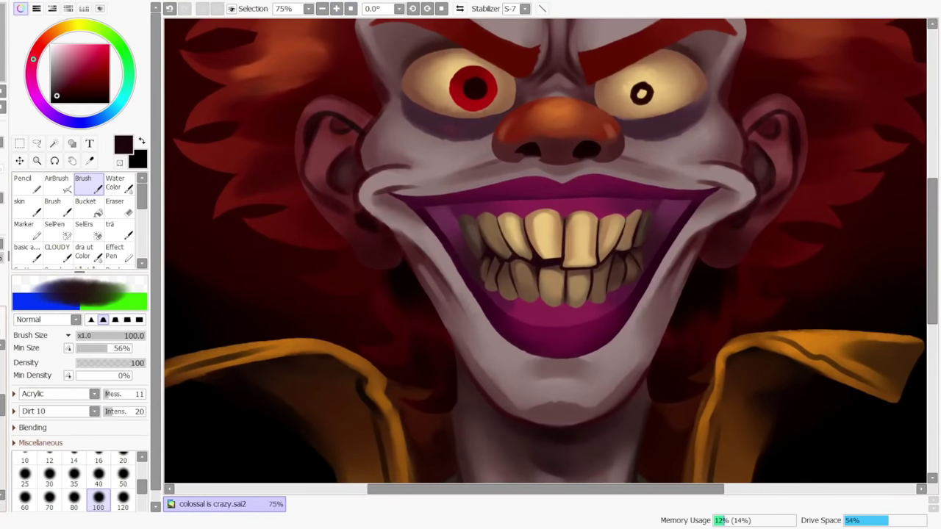
# Set the brush size to 20 and refine the two outermost left upper teeth with sampled browns, undoing unwanted strokes
pyautogui.click(122, 457)
pyautogui.rightClick(481, 250)
pyautogui.rightClick(479, 241)
pyautogui.moveTo(488, 221); pyautogui.dragTo(511, 255)
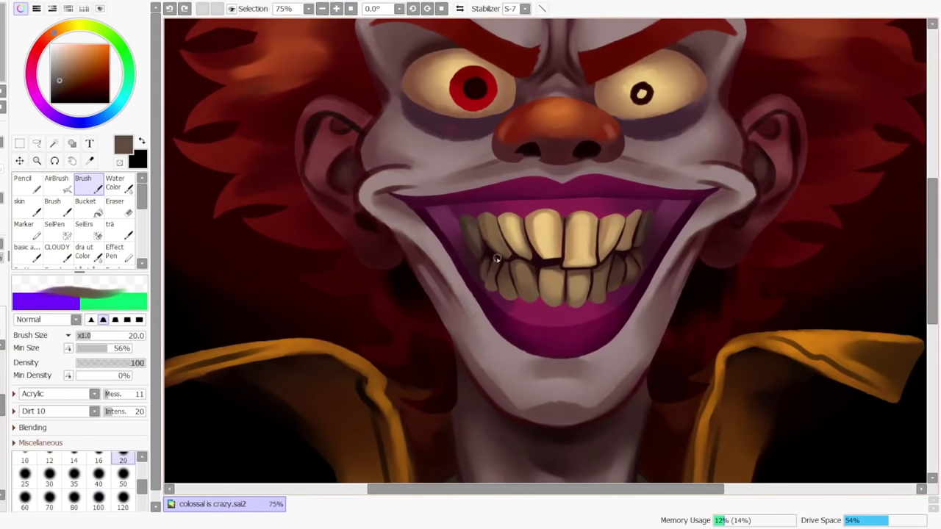
pyautogui.keyDown('alt'); pyautogui.click(485, 237); pyautogui.keyUp('alt')
pyautogui.keyDown('alt'); pyautogui.click(481, 233); pyautogui.keyUp('alt')
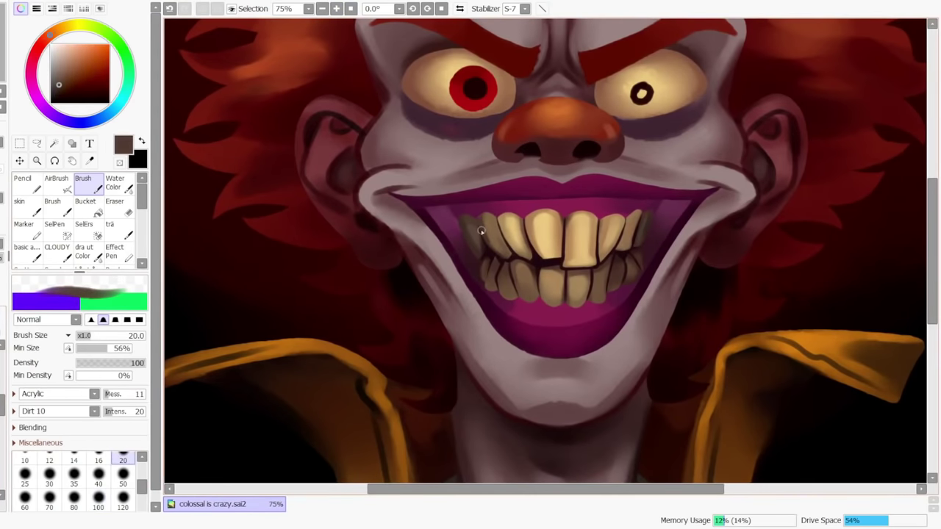
pyautogui.keyDown('alt'); pyautogui.click(486, 215); pyautogui.keyUp('alt')
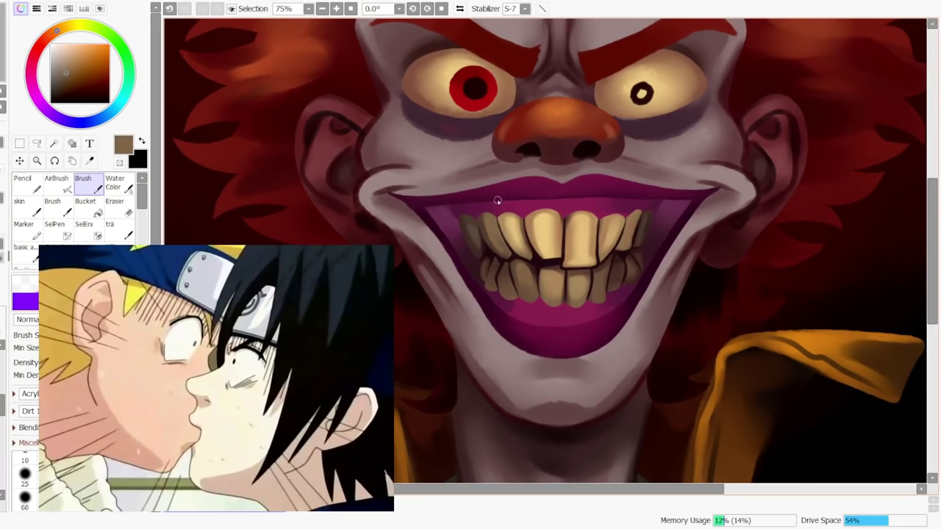
pyautogui.hotkey('ctrl', 'z')
pyautogui.keyDown('alt'); pyautogui.click(576, 143); pyautogui.keyUp('alt')
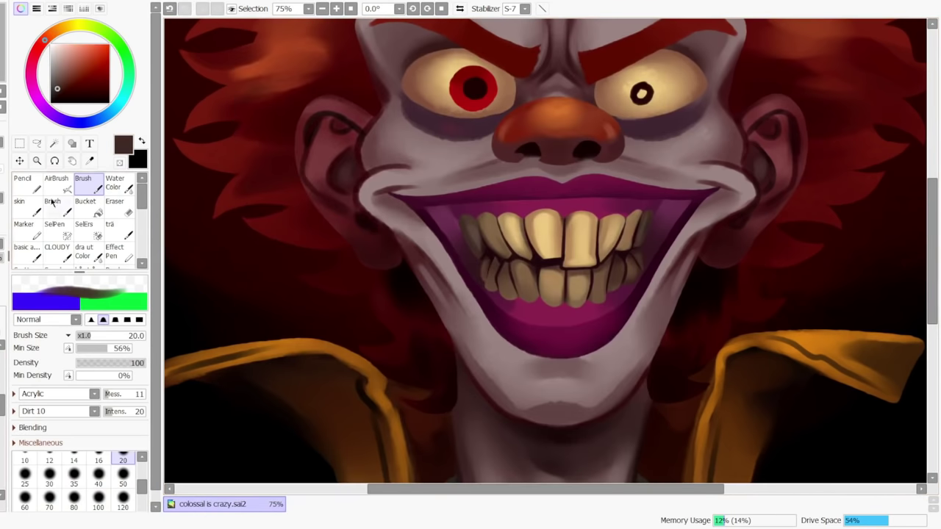
# Darken the outermost left and right upper teeth with sampled dark browns at size 20 and density 100, undoing unwanted strokes
pyautogui.moveTo(2, 142); pyautogui.dragTo(3, 142)
pyautogui.moveTo(472, 223); pyautogui.dragTo(478, 246)
pyautogui.hotkey('ctrl', 'z')
pyautogui.keyDown('alt'); pyautogui.click(475, 243); pyautogui.keyUp('alt')
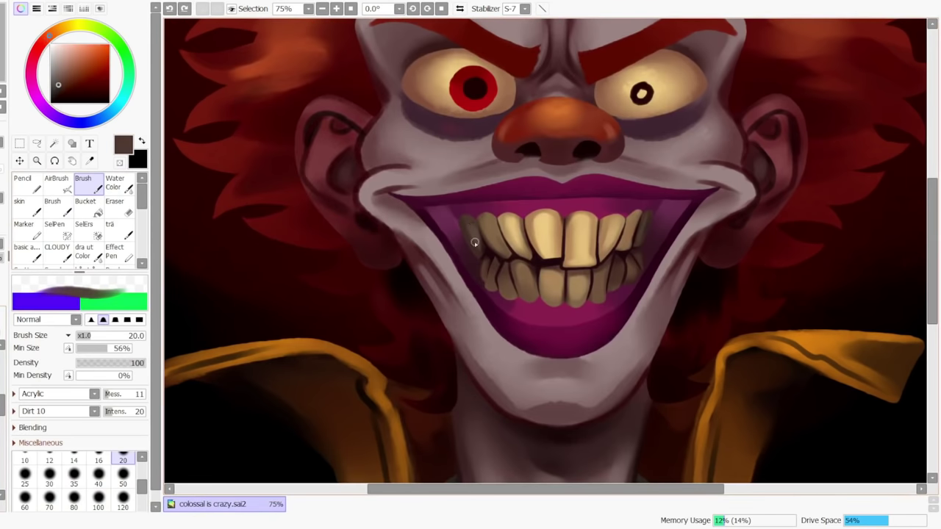
pyautogui.moveTo(473, 213); pyautogui.dragTo(479, 259)
pyautogui.hotkey('ctrl', 'z')
pyautogui.moveTo(471, 223); pyautogui.dragTo(482, 256)
pyautogui.moveTo(642, 222); pyautogui.dragTo(637, 247)
# Try to repaint the lower parts of the left upper teeth with sampled browns at size 20, undoing the strokes
pyautogui.keyDown('alt'); pyautogui.click(499, 254); pyautogui.keyUp('alt')
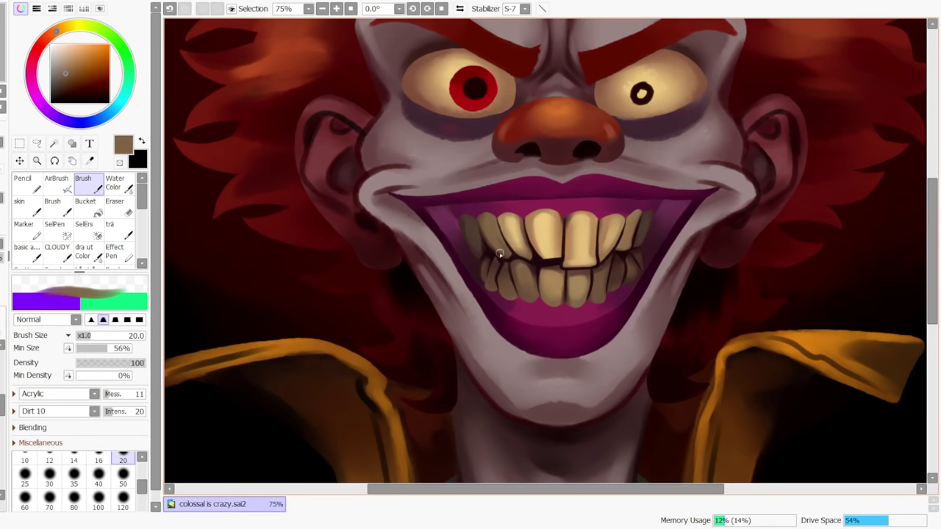
pyautogui.keyDown('alt'); pyautogui.click(484, 244); pyautogui.keyUp('alt')
pyautogui.hotkey('ctrl', 'z')
pyautogui.moveTo(482, 256)
pyautogui.mouseDown()
pyautogui.moveTo(484, 239)
pyautogui.moveTo(512, 258)
pyautogui.mouseUp()
pyautogui.hotkey('ctrl', 'z')
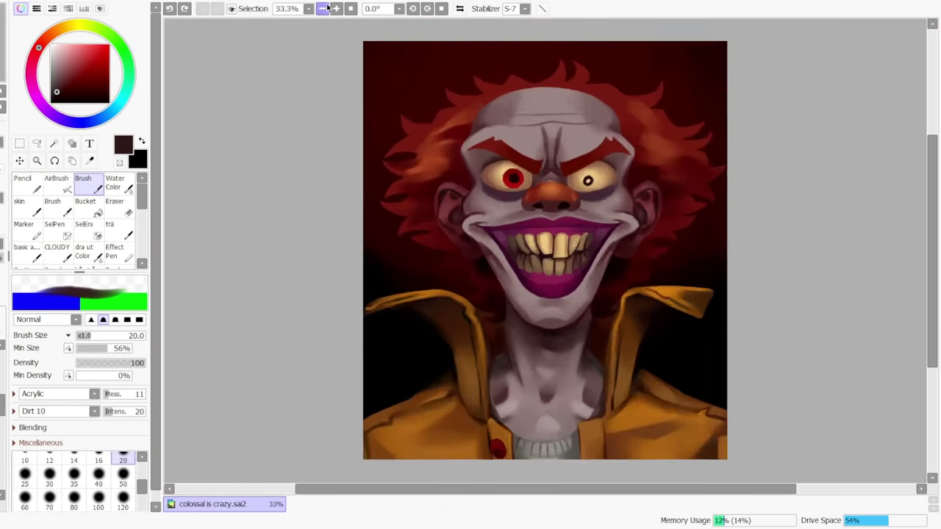
# Touch up the left front tooth's lower edge with dark brown, try the Water Color brush at size 25 and adjust its texture
pyautogui.click(323, 8)
pyautogui.click(337, 8)
pyautogui.click(337, 8)
pyautogui.click(337, 9)
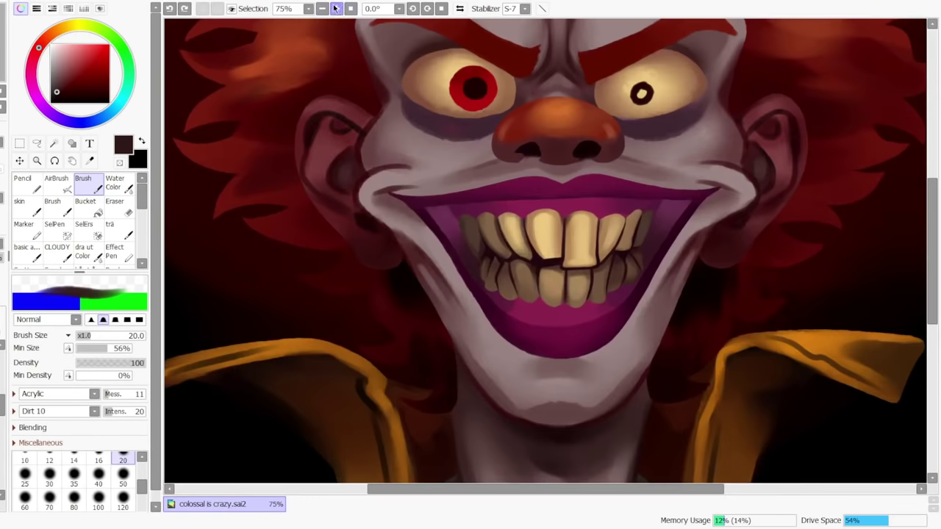
pyautogui.keyDown('ctrl'); pyautogui.keyDown('shift'); pyautogui.click(356, 153); pyautogui.keyUp('shift'); pyautogui.keyUp('ctrl')
pyautogui.moveTo(545, 259); pyautogui.dragTo(559, 256)
pyautogui.press('c')
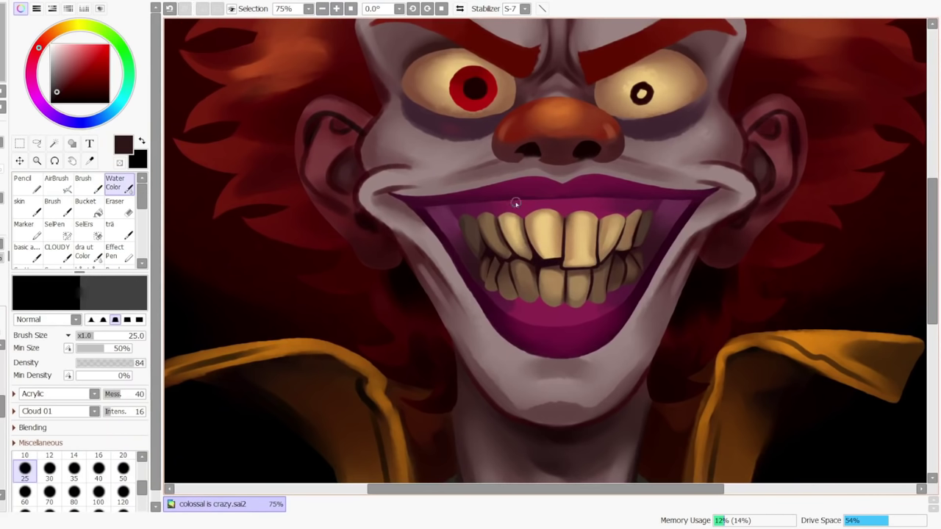
pyautogui.hotkey('ctrl', 'z')
pyautogui.click(122, 411)
pyautogui.click(128, 394)
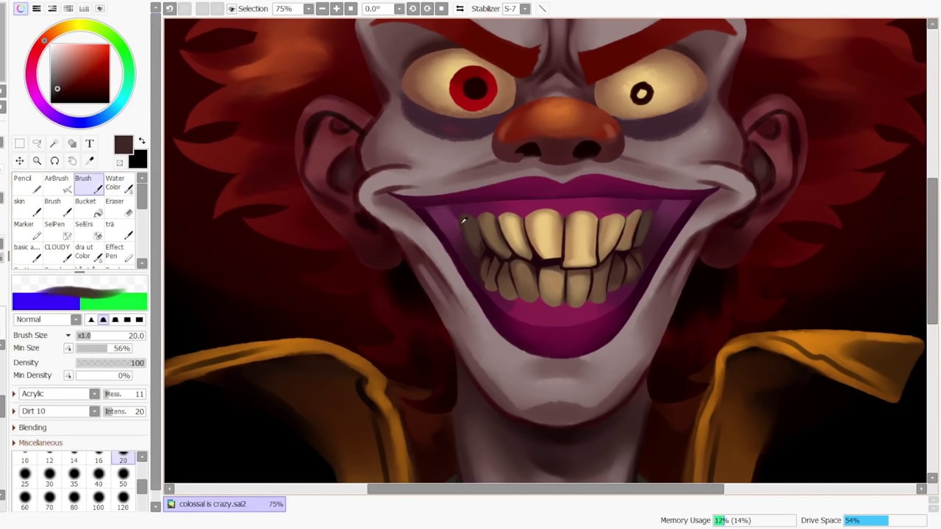
# Set the Brush density to 72, shade the outermost left upper tooth with sampled dark browns and check the portrait
pyautogui.click(126, 363)
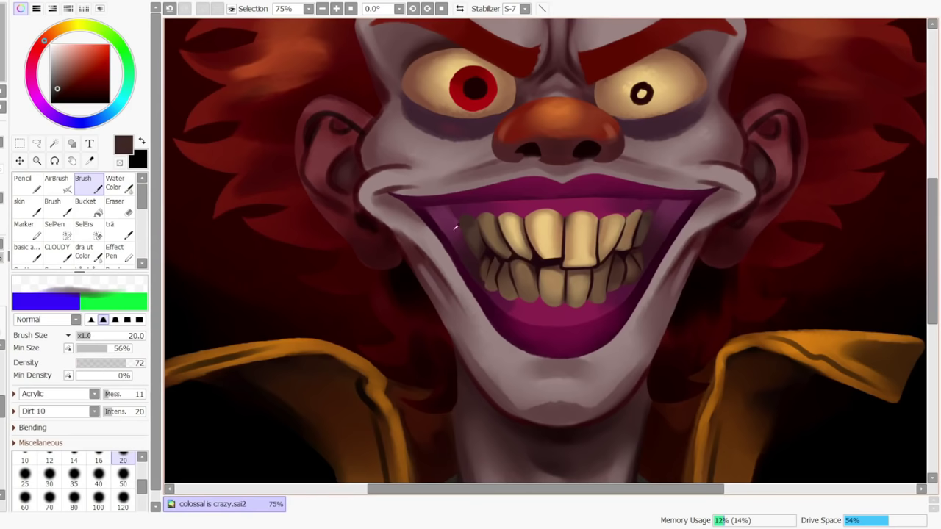
pyautogui.keyDown('alt'); pyautogui.click(470, 222); pyautogui.keyUp('alt')
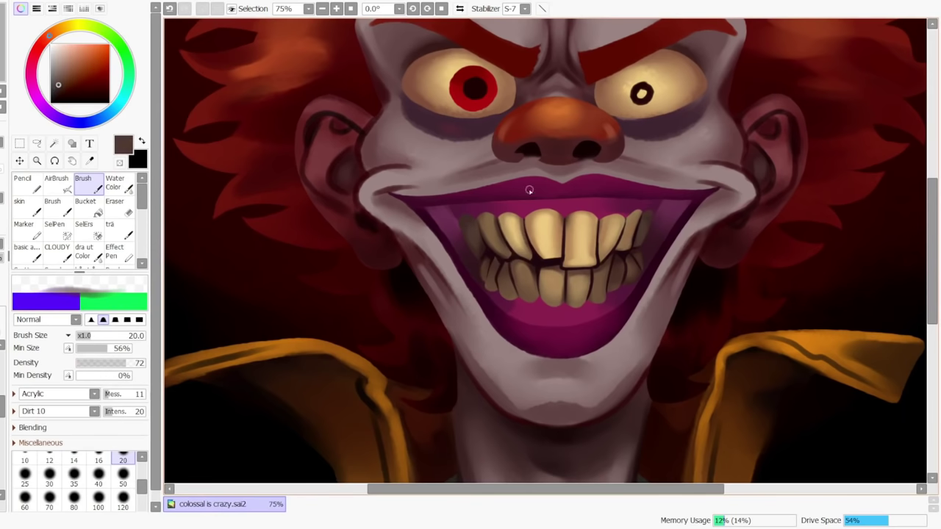
pyautogui.click(323, 8)
pyautogui.click(323, 8)
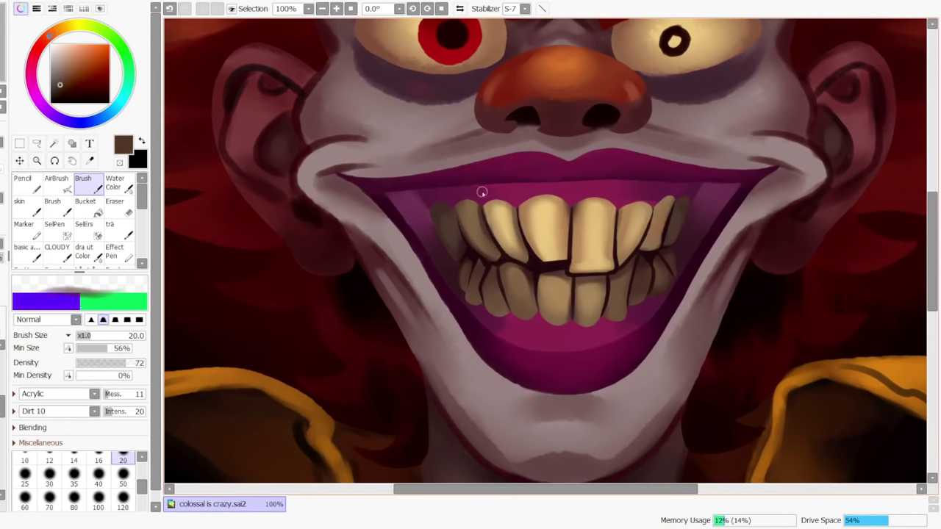
# Shade the second upper tooth from the left with sampled browns at size 20, undoing unwanted strokes
pyautogui.rightClick(501, 230)
pyautogui.hotkey('ctrl', 'z')
pyautogui.rightClick(468, 211)
pyautogui.moveTo(466, 214); pyautogui.dragTo(479, 240)
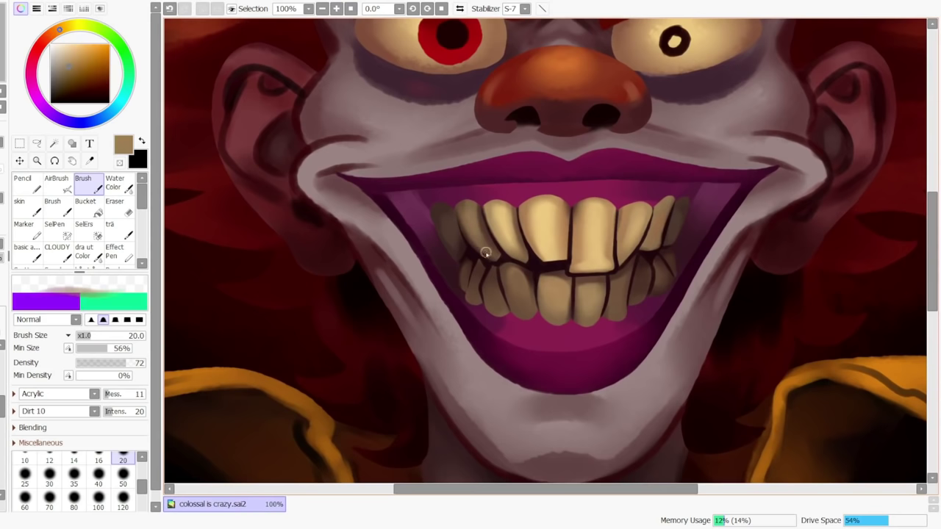
pyautogui.hotkey('ctrl', 'z')
pyautogui.keyDown('alt'); pyautogui.click(458, 213); pyautogui.keyUp('alt')
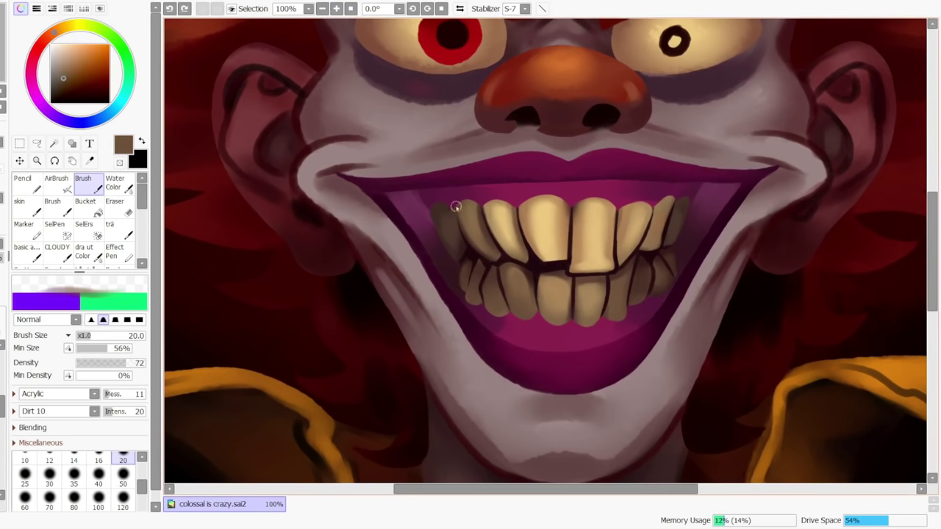
# Examine the tooth shading in the whole portrait at several magnifications
pyautogui.click(322, 9)
pyautogui.click(322, 9)
pyautogui.click(322, 9)
pyautogui.click(351, 9)
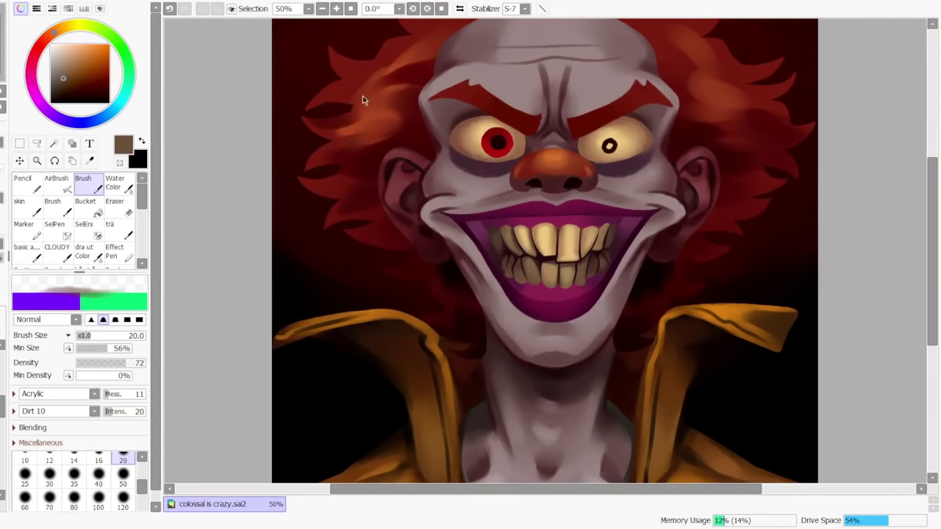
pyautogui.click(321, 8)
pyautogui.click(321, 8)
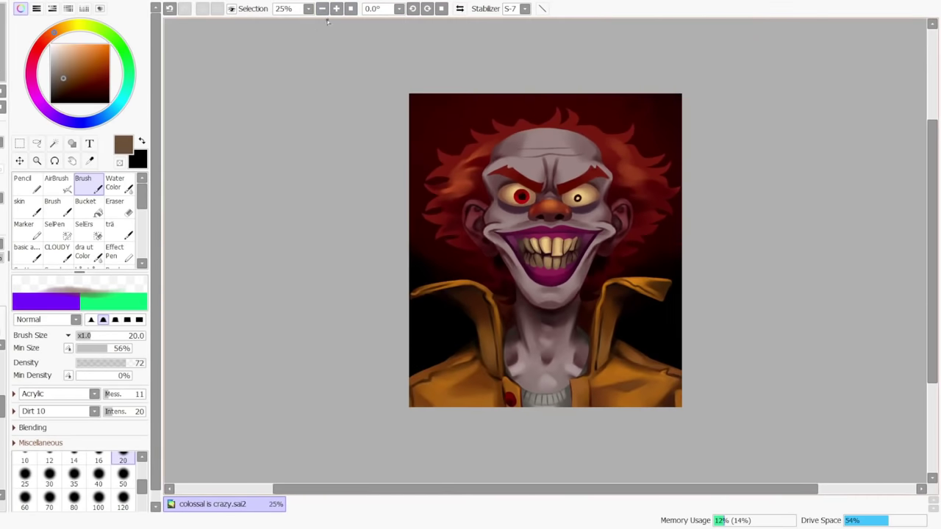
pyautogui.click(321, 8)
pyautogui.click(335, 8)
pyautogui.click(335, 8)
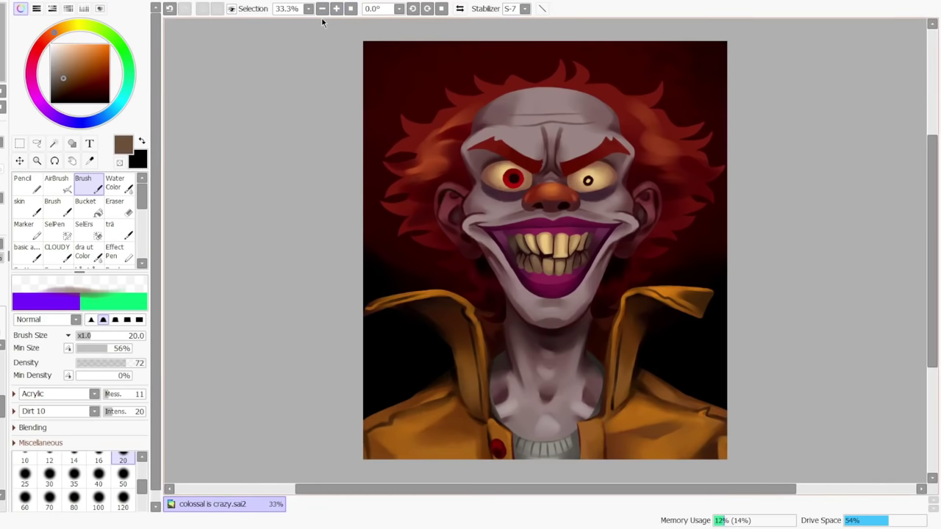
pyautogui.click(336, 9)
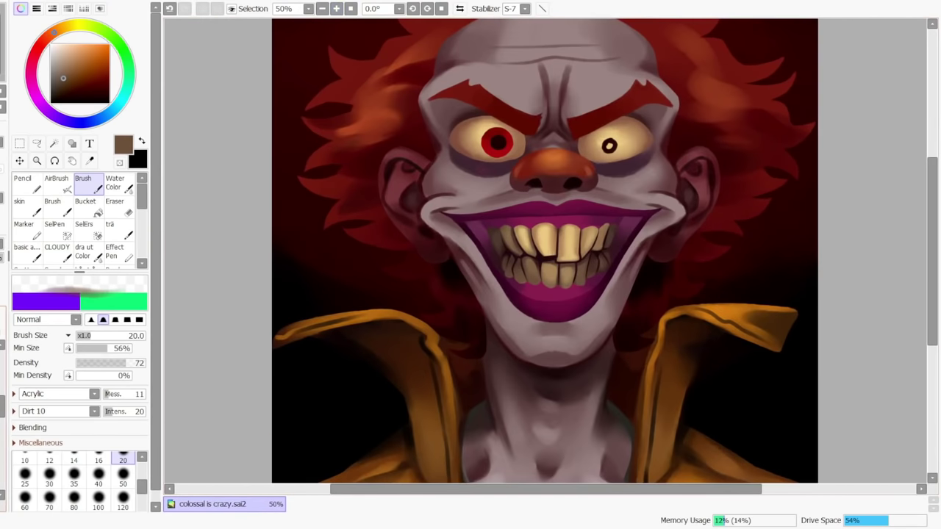
pyautogui.scroll(2, 540, 282)
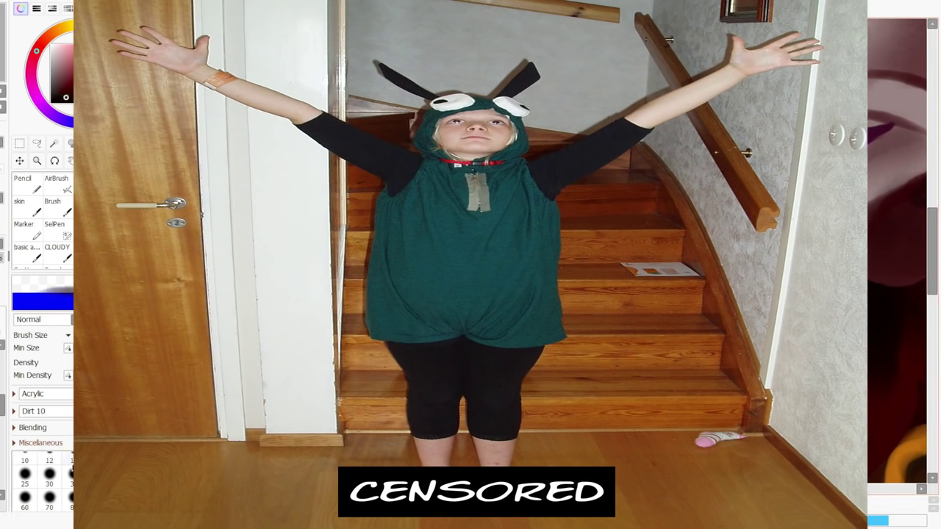
# Try to redraw the gaps around the right front tooth with a dark red at size 14, undoing the strokes
pyautogui.click(71, 461)
pyautogui.keyDown('ctrl'); pyautogui.keyDown('shift'); pyautogui.click(610, 237); pyautogui.keyUp('shift'); pyautogui.keyUp('ctrl')
pyautogui.hotkey('ctrl', 'z')
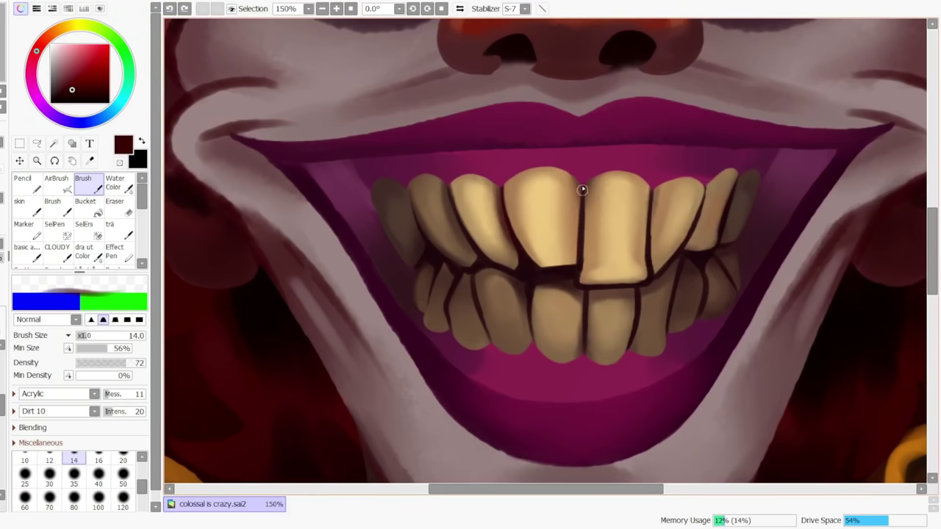
pyautogui.moveTo(582, 191)
pyautogui.mouseDown()
pyautogui.moveTo(578, 258)
pyautogui.moveTo(653, 284)
pyautogui.mouseUp()
pyautogui.hotkey('ctrl', 'z')
pyautogui.hotkey('ctrl', 'z')
pyautogui.hotkey('ctrl', 'z')
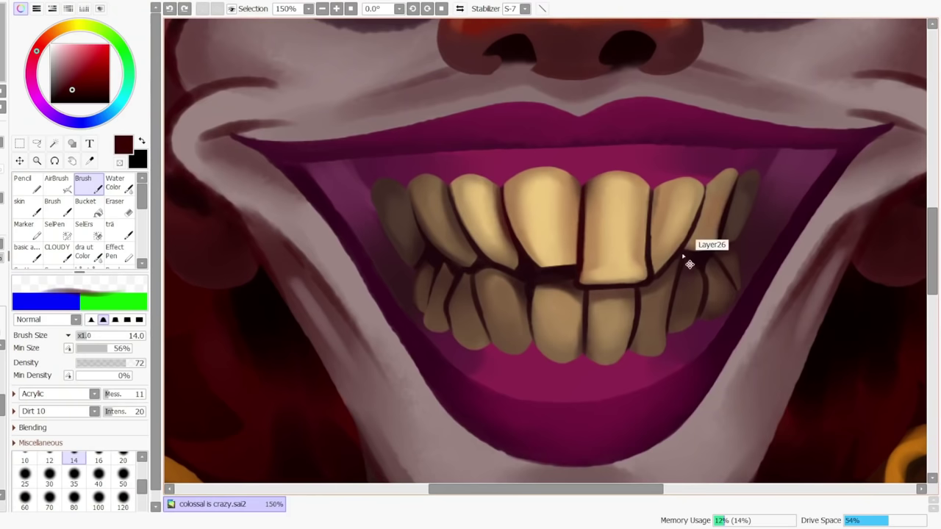
pyautogui.moveTo(680, 251); pyautogui.dragTo(647, 283)
pyautogui.click(322, 9)
pyautogui.click(322, 9)
pyautogui.click(336, 9)
pyautogui.click(336, 9)
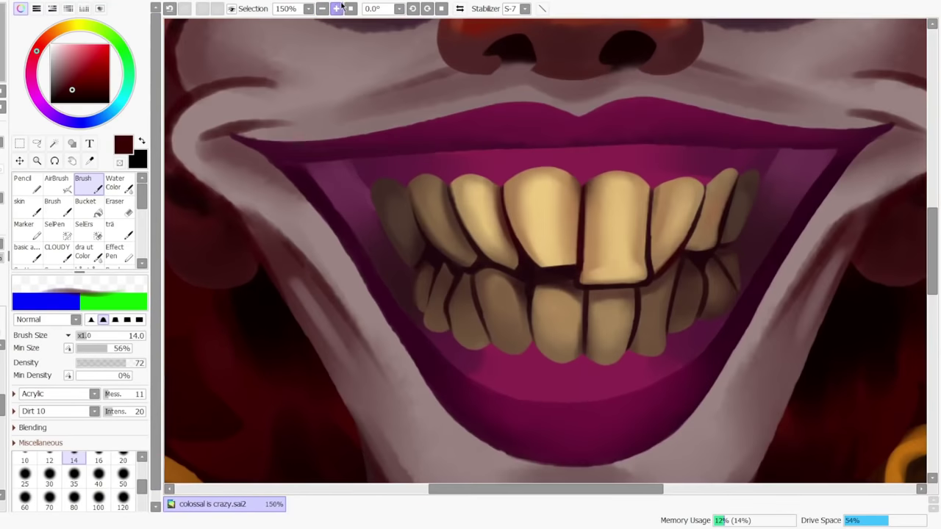
# Try a dark red at size 20 along the gap between the two front teeth and check the portrait
pyautogui.click(123, 460)
pyautogui.hotkey('ctrl', 'z')
pyautogui.moveTo(586, 197); pyautogui.dragTo(582, 282)
pyautogui.moveTo(589, 178); pyautogui.dragTo(577, 257)
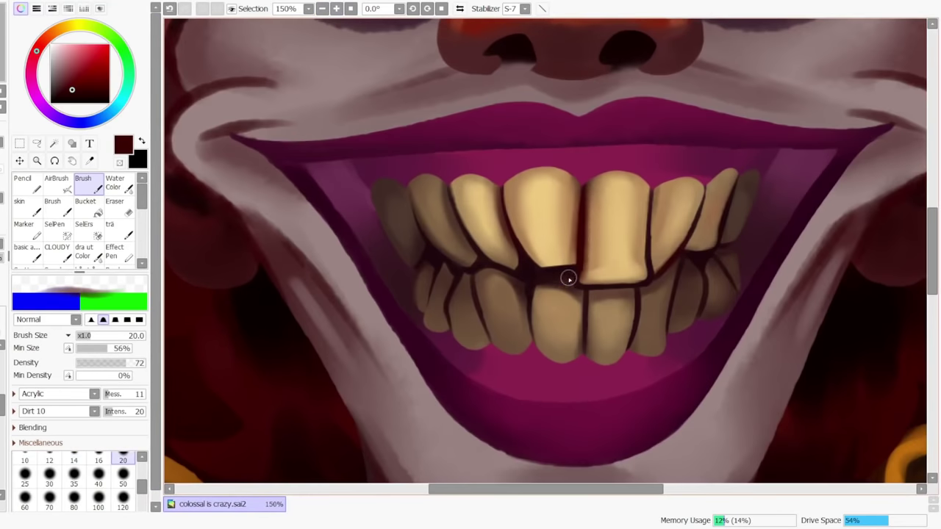
pyautogui.click(321, 9)
pyautogui.click(322, 9)
pyautogui.click(351, 9)
pyautogui.click(337, 9)
pyautogui.click(336, 9)
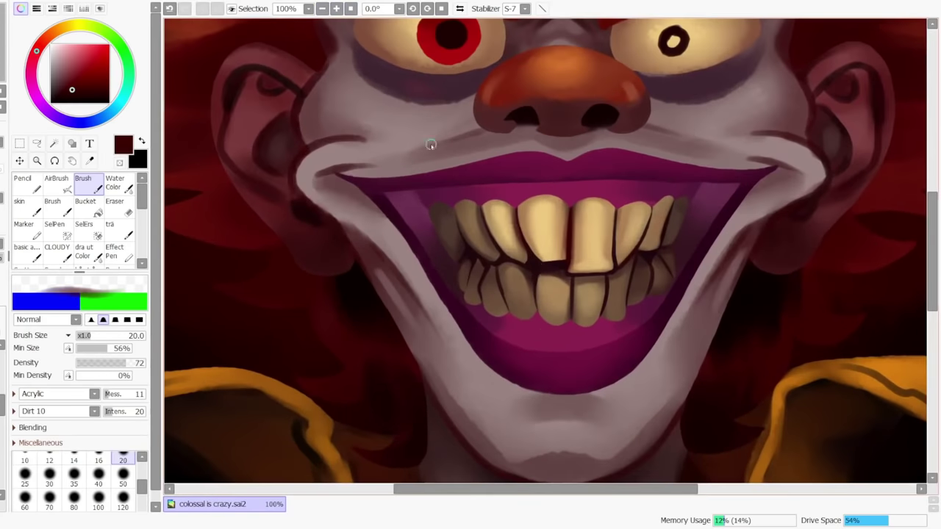
# Try a sampled brighter dark red in the gap beneath the left front tooth, undoing a stroke, and set the brush size to 14
pyautogui.keyDown('ctrl'); pyautogui.keyDown('shift'); pyautogui.click(573, 242); pyautogui.keyUp('shift'); pyautogui.keyUp('ctrl')
pyautogui.rightClick(570, 248)
pyautogui.hotkey('ctrl', 'z')
pyautogui.moveTo(560, 269)
pyautogui.mouseDown()
pyautogui.moveTo(540, 272)
pyautogui.moveTo(550, 269)
pyautogui.mouseUp()
pyautogui.press('[')
pyautogui.press('[')
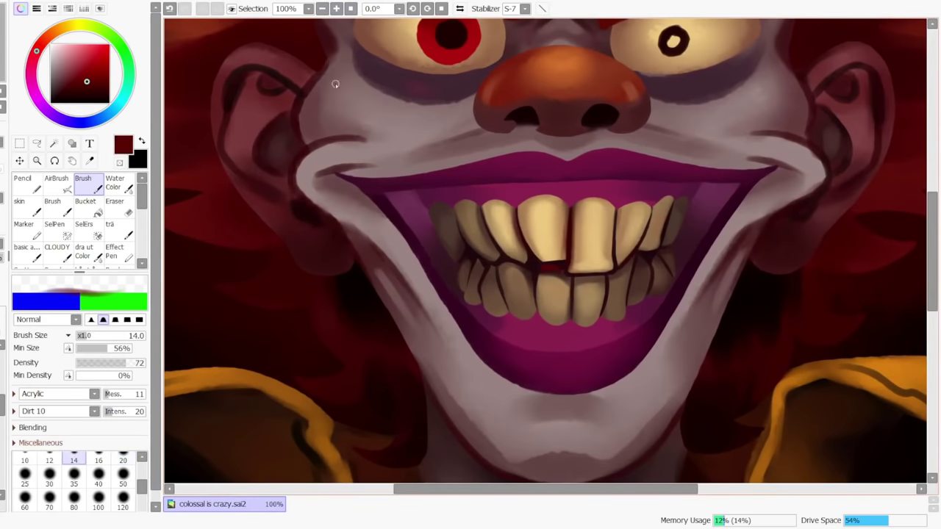
# Check the whole portrait and redraw the tooth gaps with a sampled dark brown at size 14
pyautogui.click(322, 8)
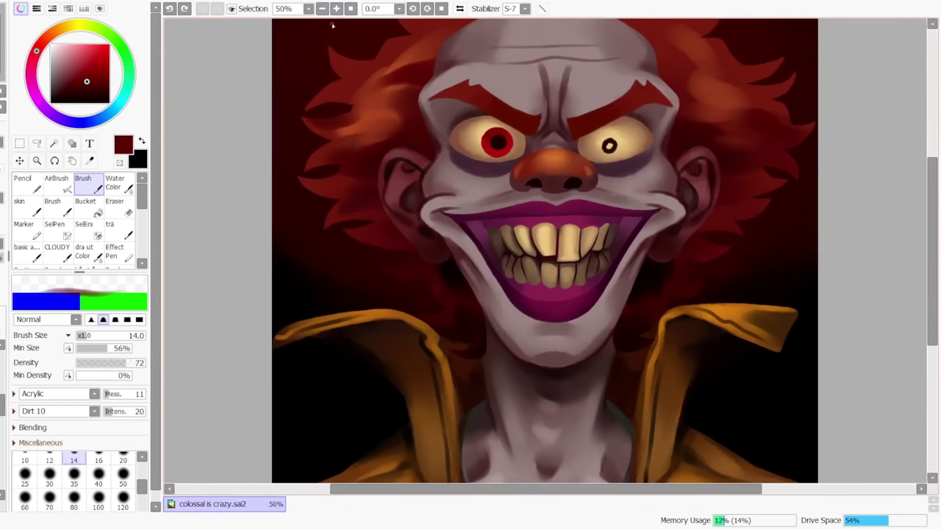
pyautogui.click(351, 8)
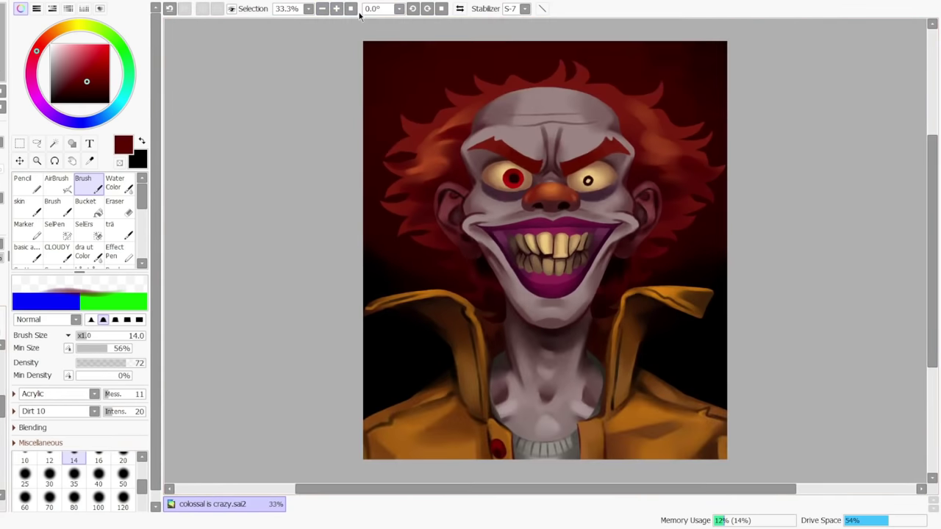
pyautogui.click(338, 9)
pyautogui.click(338, 9)
pyautogui.click(337, 9)
pyautogui.click(337, 8)
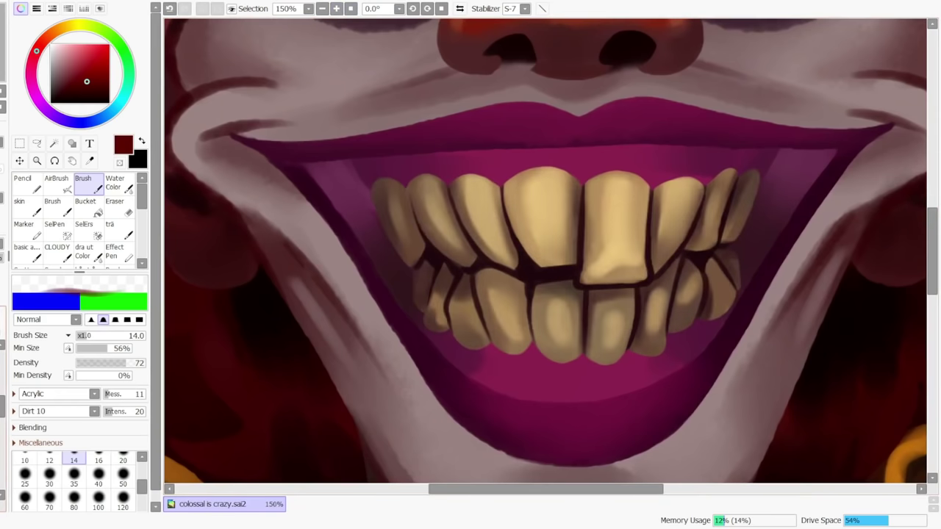
pyautogui.keyDown('alt'); pyautogui.click(419, 244); pyautogui.keyUp('alt')
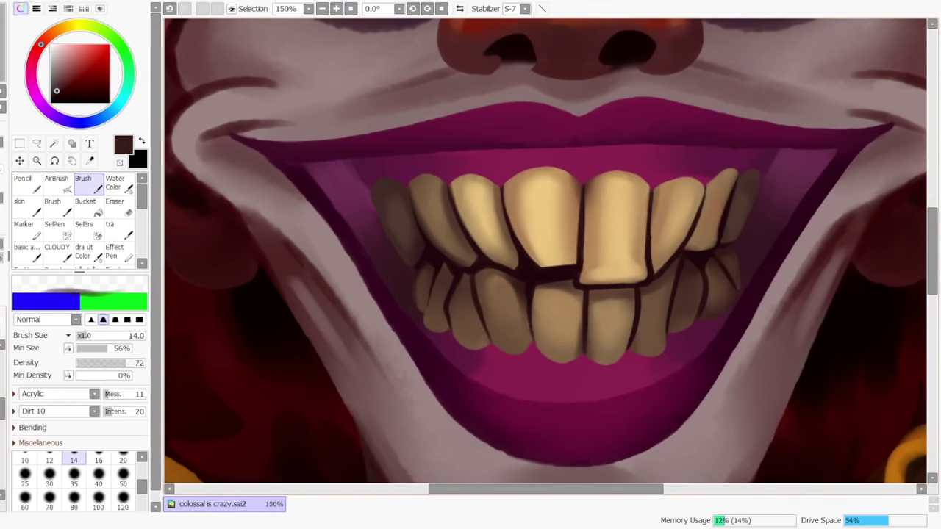
# Try to erase along the left front tooth's outer and lower edges with the Eraser at size 20, undoing the strokes
pyautogui.press('e')
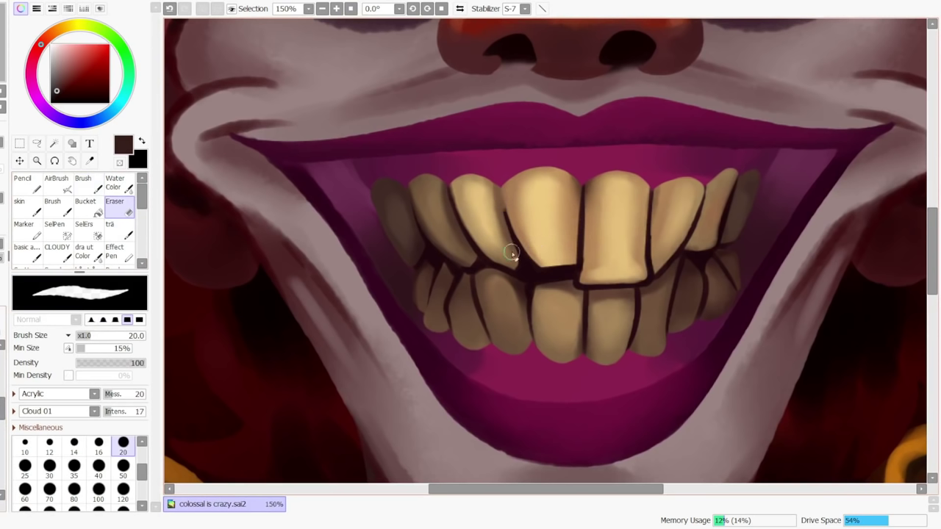
pyautogui.hotkey('ctrl', 'z')
pyautogui.hotkey('ctrl', 'z')
pyautogui.moveTo(510, 245)
pyautogui.mouseDown()
pyautogui.moveTo(511, 264)
pyautogui.moveTo(565, 267)
pyautogui.mouseUp()
pyautogui.hotkey('ctrl', 'z')
pyautogui.hotkey('ctrl', 'z')
# Erase along the right front tooth's inner edge at size 20, compare before and after, and undo the extra lower-gap stroke
pyautogui.moveTo(592, 195); pyautogui.dragTo(595, 281)
pyautogui.hotkey('ctrl', 'z')
pyautogui.hotkey('ctrl', 'y')
pyautogui.hotkey('ctrl', 'z')
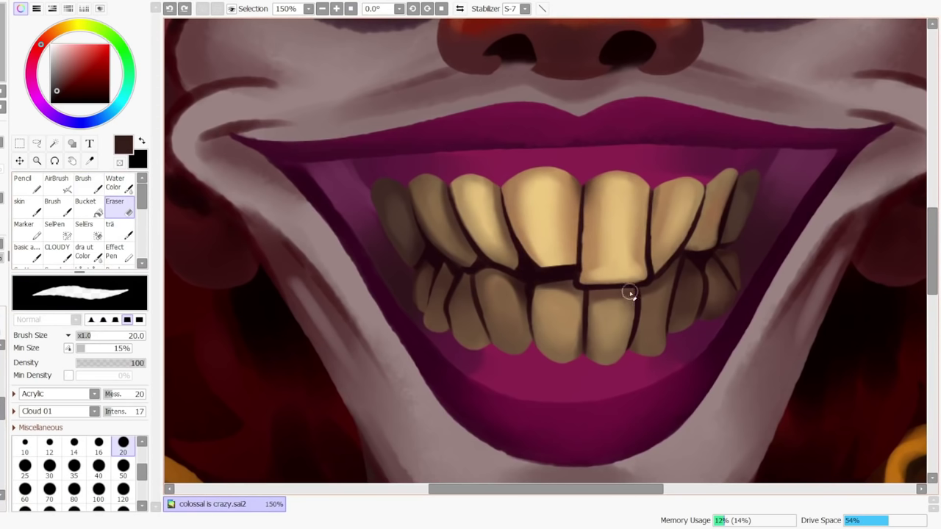
pyautogui.hotkey('ctrl', 'y')
pyautogui.hotkey('ctrl', 'z')
pyautogui.hotkey('ctrl', 'y')
pyautogui.hotkey('ctrl', 'z')
pyautogui.hotkey('ctrl', 'y')
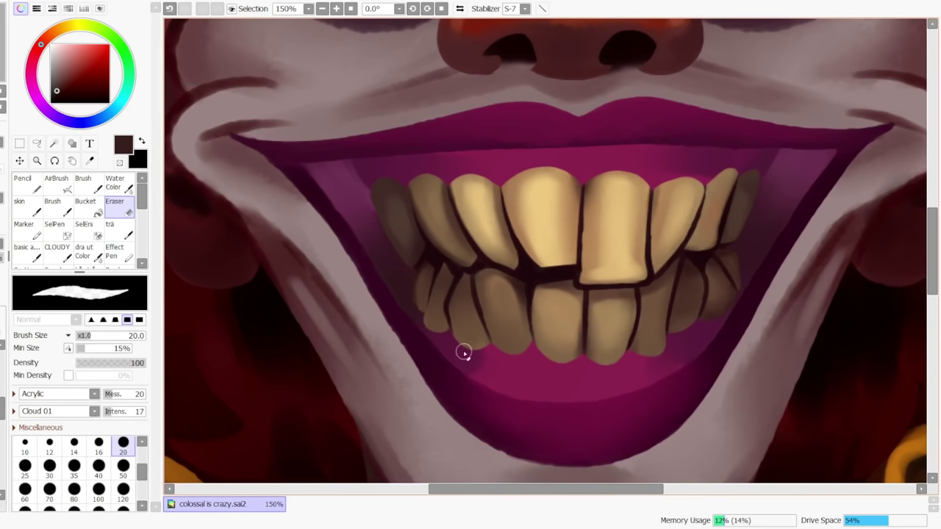
pyautogui.moveTo(582, 299); pyautogui.dragTo(584, 331)
pyautogui.hotkey('ctrl', 'z')
# Darken the gap between the two front teeth down to the lower teeth with a sampled near-black Brush at size 14
pyautogui.click(322, 9)
pyautogui.click(323, 8)
pyautogui.click(323, 9)
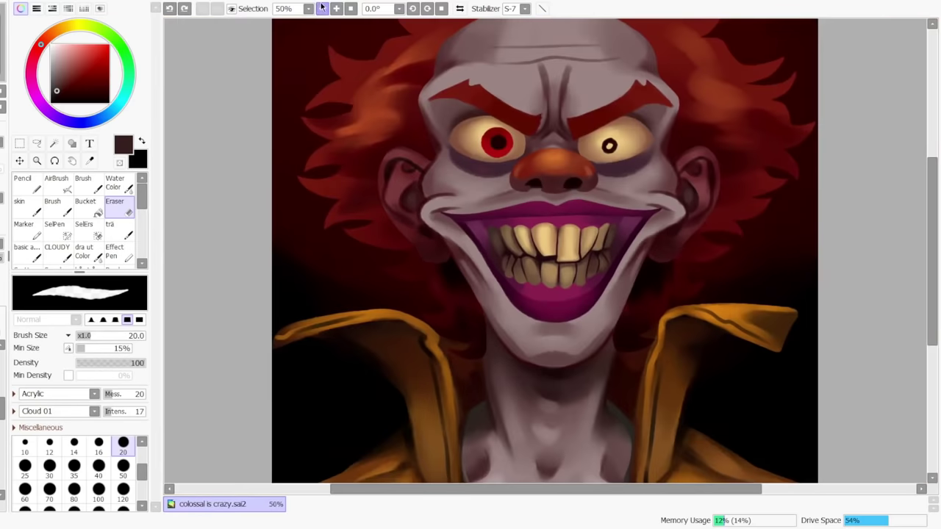
pyautogui.click(323, 9)
pyautogui.click(86, 185)
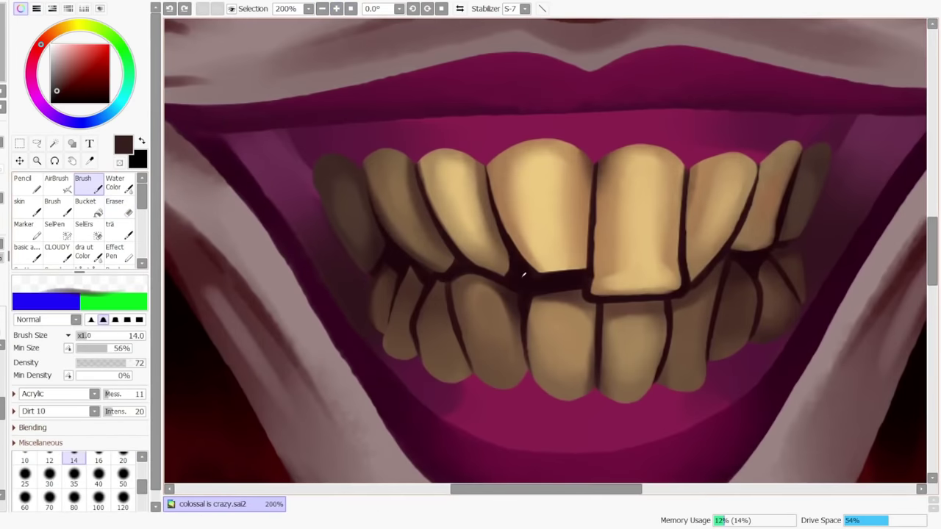
pyautogui.rightClick(523, 277)
pyautogui.moveTo(594, 159); pyautogui.dragTo(590, 285)
pyautogui.hotkey('ctrl', 'z')
pyautogui.moveTo(589, 225); pyautogui.dragTo(593, 314)
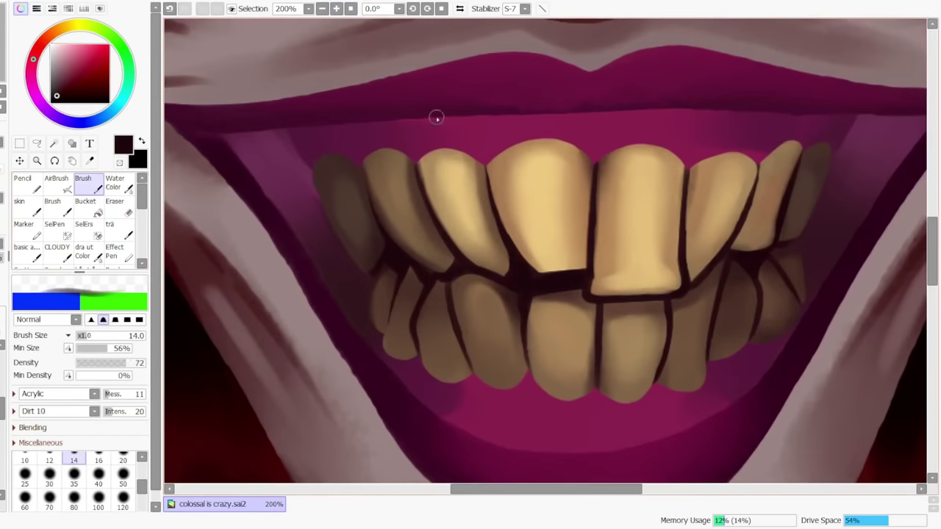
# Shade the lower tooth beneath the left front teeth with sampled brown at size 20
pyautogui.click(349, 8)
pyautogui.click(336, 8)
pyautogui.click(337, 8)
pyautogui.click(337, 8)
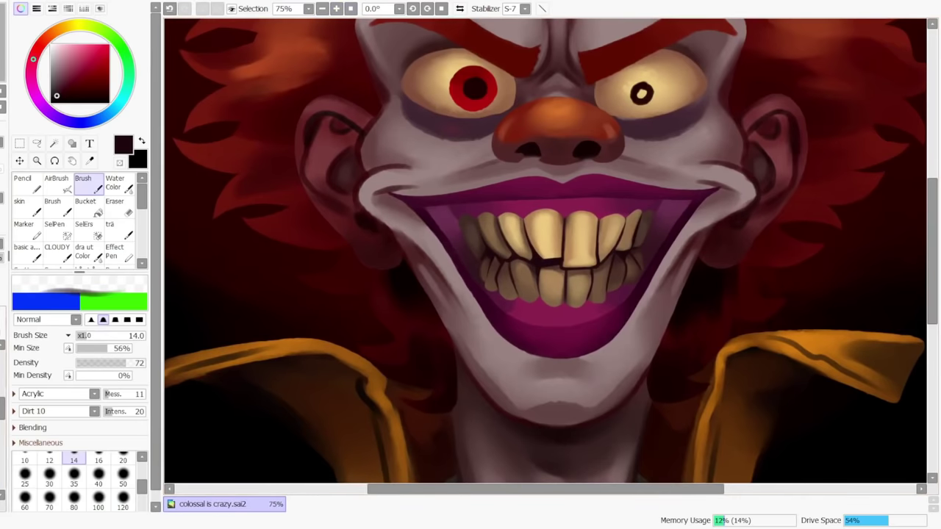
pyautogui.click(122, 459)
pyautogui.rightClick(538, 275)
pyautogui.moveTo(524, 285); pyautogui.dragTo(520, 270)
pyautogui.rightClick(524, 272)
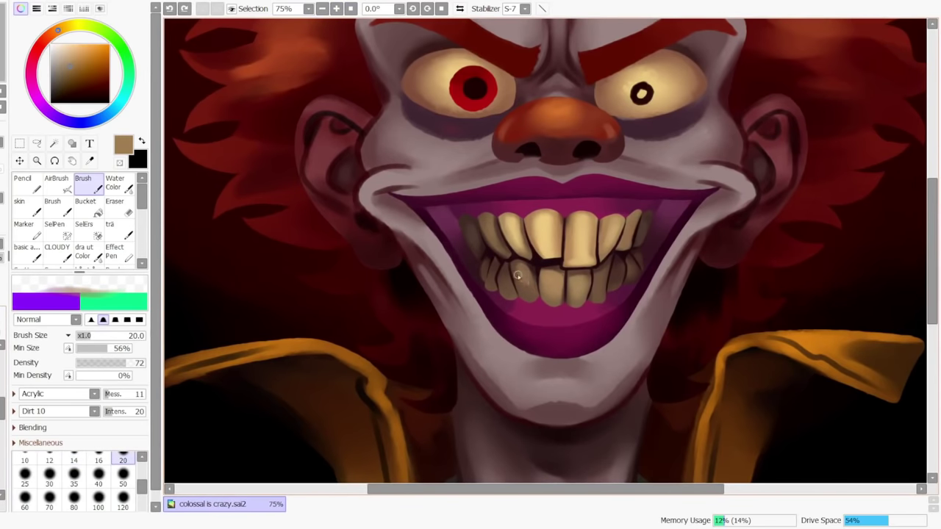
# Examine the whole portrait zoomed out to judge the tooth shading
pyautogui.click(323, 8)
pyautogui.click(323, 8)
pyautogui.click(322, 8)
pyautogui.click(336, 9)
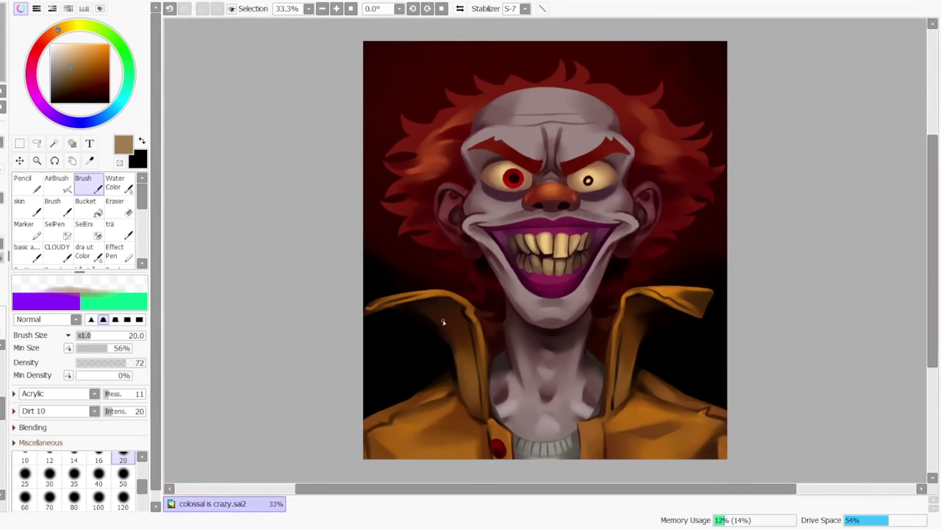
pyautogui.click(1, 412)
pyautogui.click(2, 411)
pyautogui.click(336, 8)
# Darken the outermost left upper and lower teeth and their gaps with sampled dark browns at size 20, undoing an unwanted stroke
pyautogui.keyDown('alt'); pyautogui.click(670, 215); pyautogui.keyUp('alt')
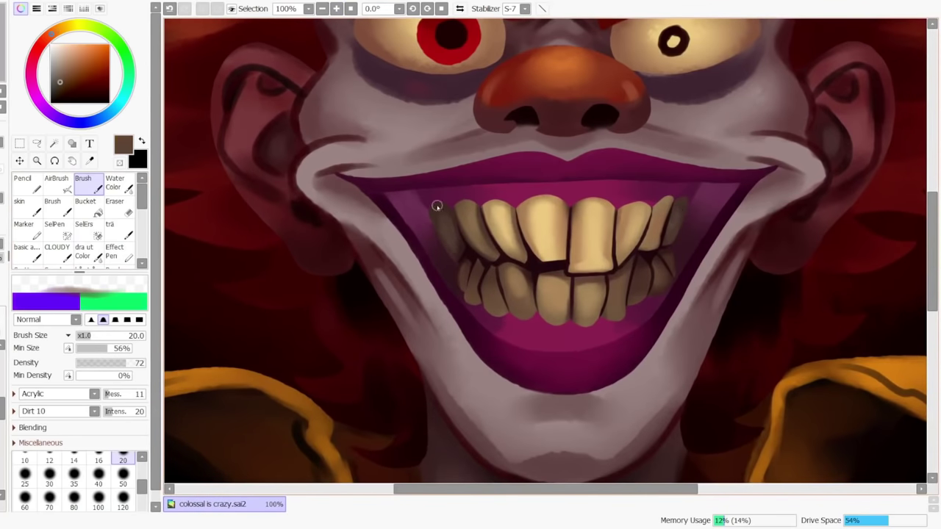
pyautogui.keyDown('alt'); pyautogui.click(460, 273); pyautogui.keyUp('alt')
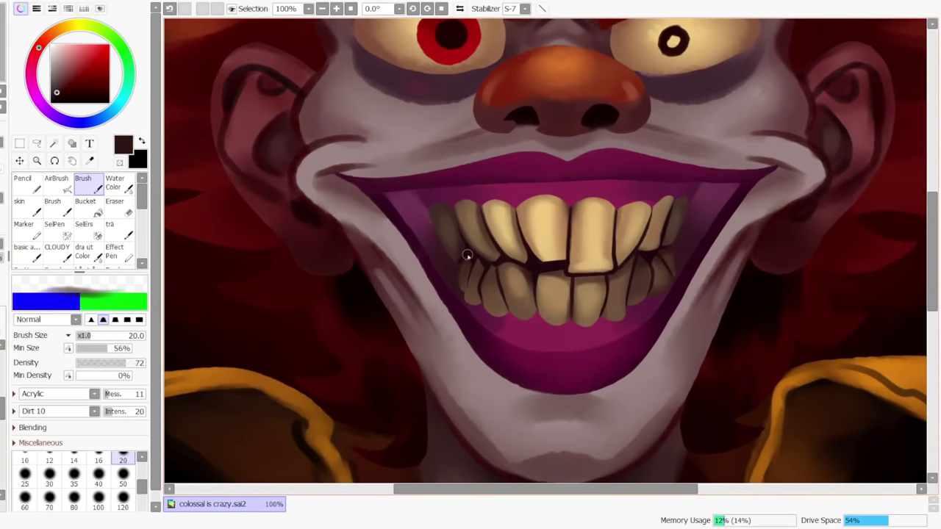
pyautogui.keyDown('alt'); pyautogui.click(470, 271); pyautogui.keyUp('alt')
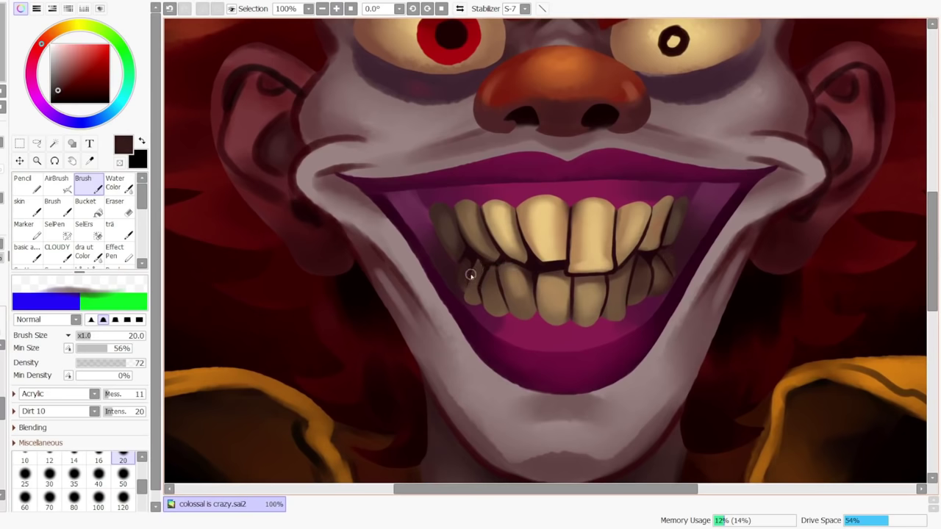
pyautogui.keyDown('alt'); pyautogui.click(460, 325); pyautogui.keyUp('alt')
pyautogui.keyDown('alt'); pyautogui.click(466, 283); pyautogui.keyUp('alt')
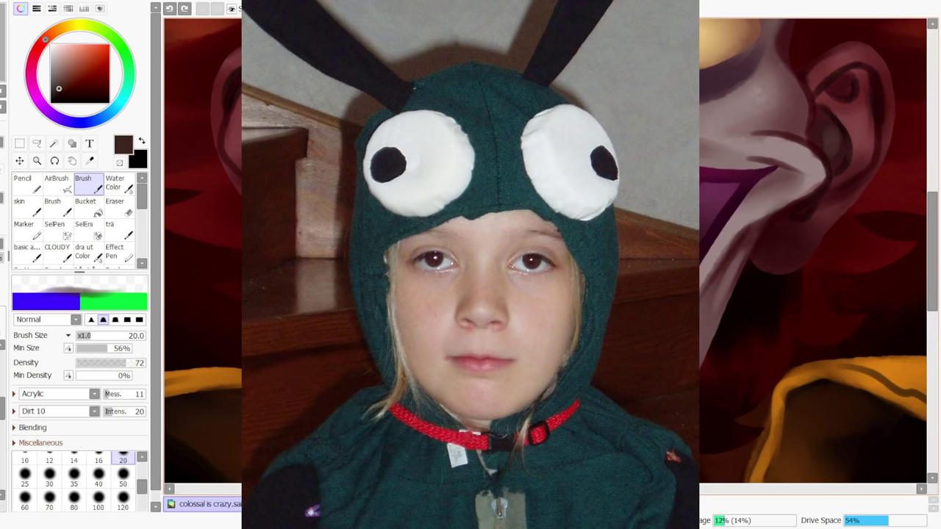
pyautogui.keyDown('alt'); pyautogui.click(465, 294); pyautogui.keyUp('alt')
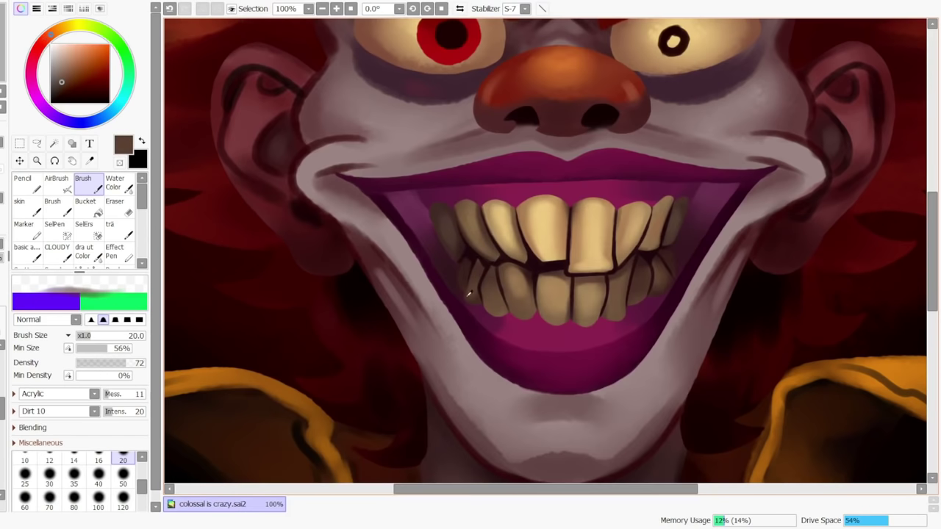
pyautogui.keyDown('alt'); pyautogui.click(479, 298); pyautogui.keyUp('alt')
pyautogui.hotkey('ctrl', 'z')
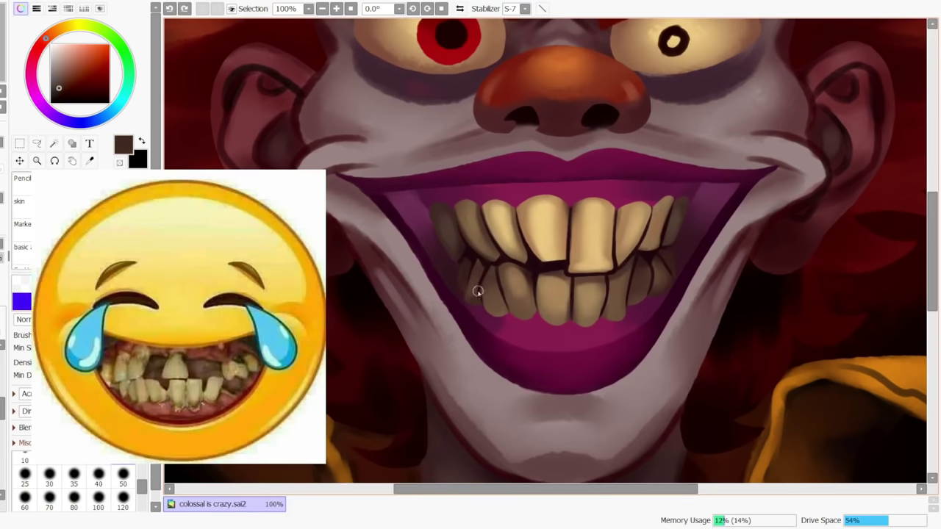
pyautogui.moveTo(478, 291); pyautogui.dragTo(475, 293)
pyautogui.keyDown('alt'); pyautogui.click(476, 284); pyautogui.keyUp('alt')
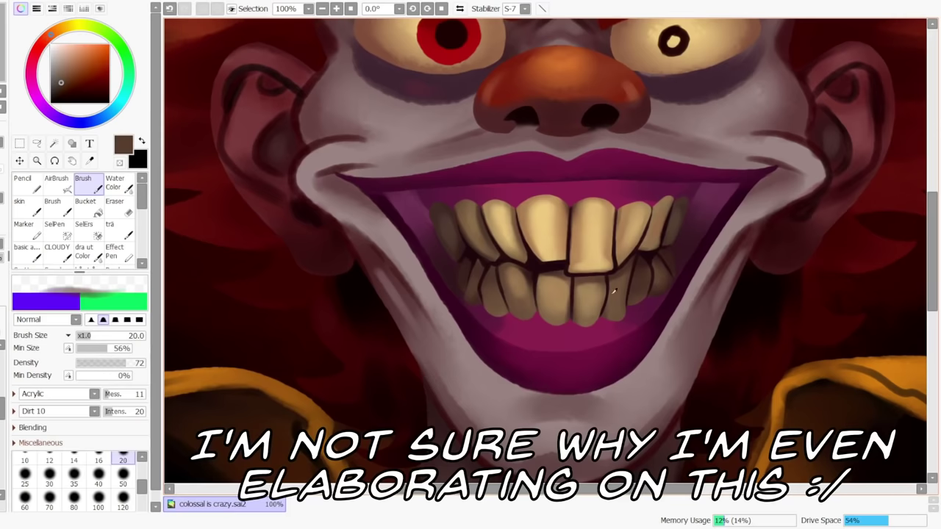
# Try to touch up the central lower teeth with sampled tan and the Acrylic texture's Mess. at 52, undoing the strokes
pyautogui.keyDown('alt'); pyautogui.click(601, 283); pyautogui.keyUp('alt')
pyautogui.hotkey('ctrl', 'z')
pyautogui.keyDown('alt'); pyautogui.click(601, 285); pyautogui.keyUp('alt')
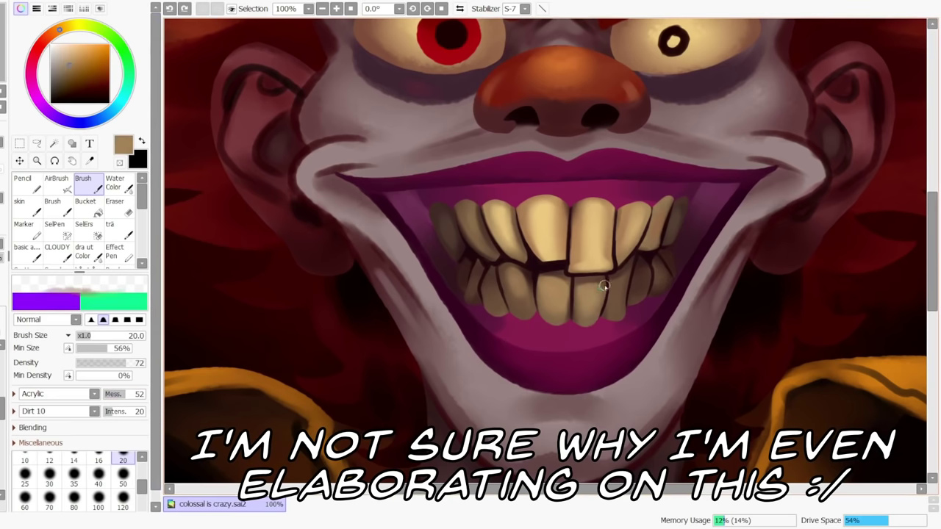
pyautogui.moveTo(577, 306); pyautogui.dragTo(563, 267)
pyautogui.hotkey('ctrl', 'z')
pyautogui.hotkey('ctrl', 'z')
# Brighten the left front tooth with its sampled pale yellow at size 40
pyautogui.keyDown('alt'); pyautogui.click(554, 224); pyautogui.keyUp('alt')
pyautogui.press(']')
pyautogui.press(']')
pyautogui.press(']')
pyautogui.press(']')
pyautogui.moveTo(548, 201)
pyautogui.mouseDown()
pyautogui.moveTo(535, 249)
pyautogui.moveTo(551, 268)
pyautogui.mouseUp()
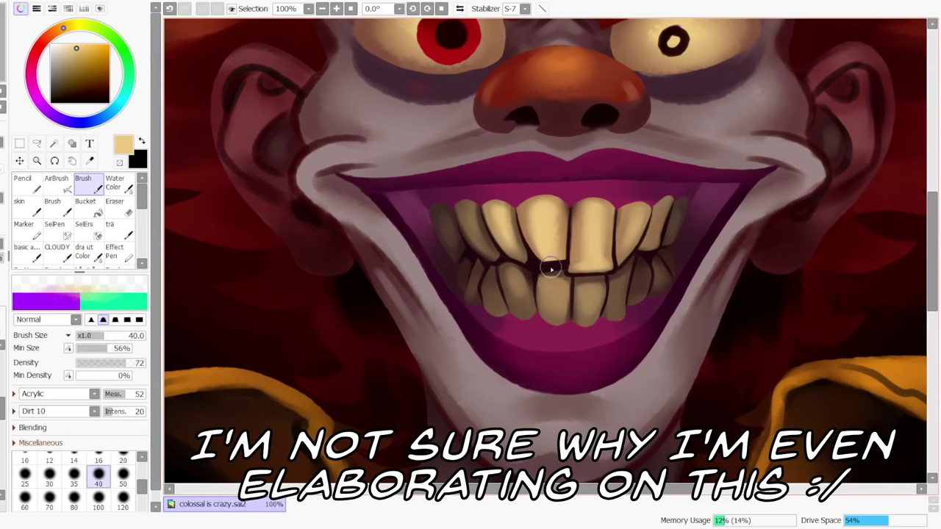
# Smooth the two upper front teeth with pale yellow at size 40 and Mess. 40, undoing a dark stroke between them
pyautogui.hotkey('ctrl', 'z')
pyautogui.click(120, 393)
pyautogui.moveTo(563, 221); pyautogui.dragTo(551, 249)
pyautogui.moveTo(592, 215); pyautogui.dragTo(590, 275)
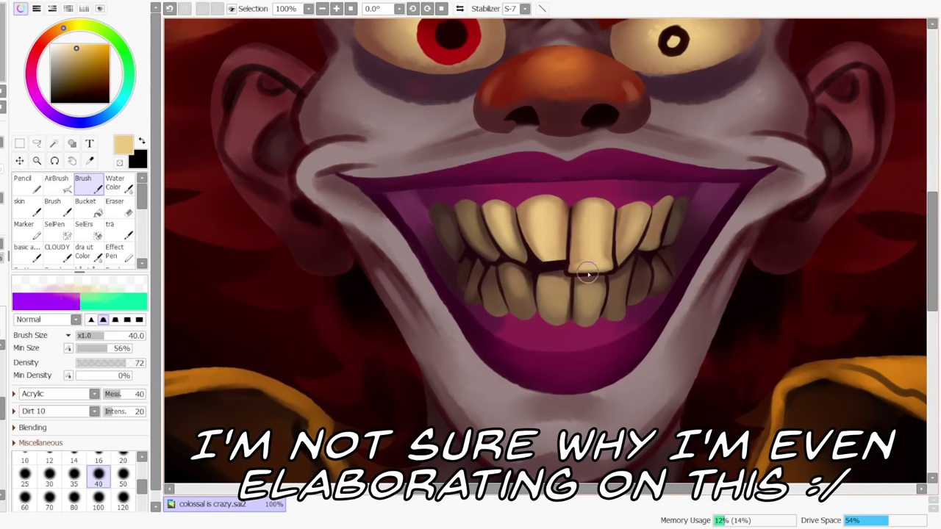
pyautogui.keyDown('alt'); pyautogui.click(572, 213); pyautogui.keyUp('alt')
pyautogui.moveTo(572, 220); pyautogui.dragTo(568, 275)
pyautogui.hotkey('ctrl', 'z')
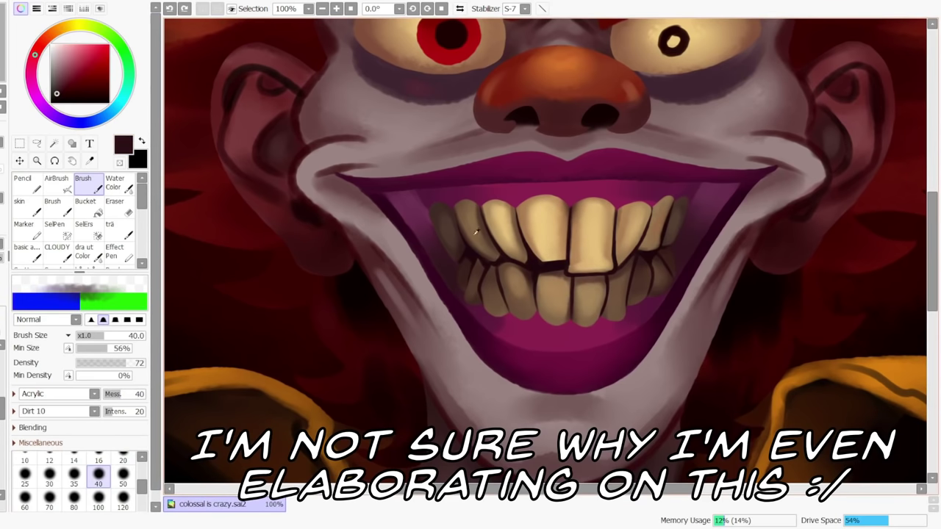
# Set the brush to size 30 and density 85 and try sampled brown on a right lower tooth, undoing the stroke
pyautogui.keyDown('alt'); pyautogui.click(467, 236); pyautogui.keyUp('alt')
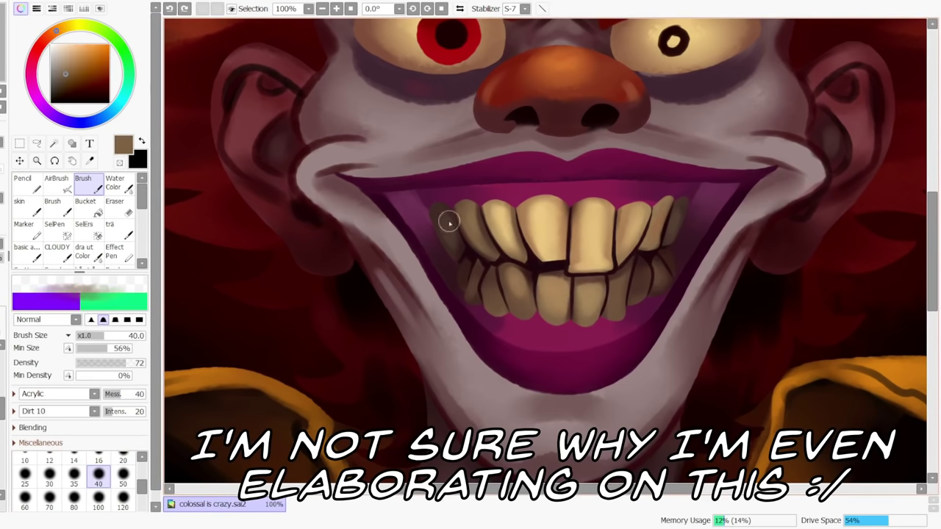
pyautogui.keyDown('ctrl'); pyautogui.keyDown('shift'); pyautogui.click(627, 301); pyautogui.keyUp('shift'); pyautogui.keyUp('ctrl')
pyautogui.click(135, 363)
pyautogui.click(49, 476)
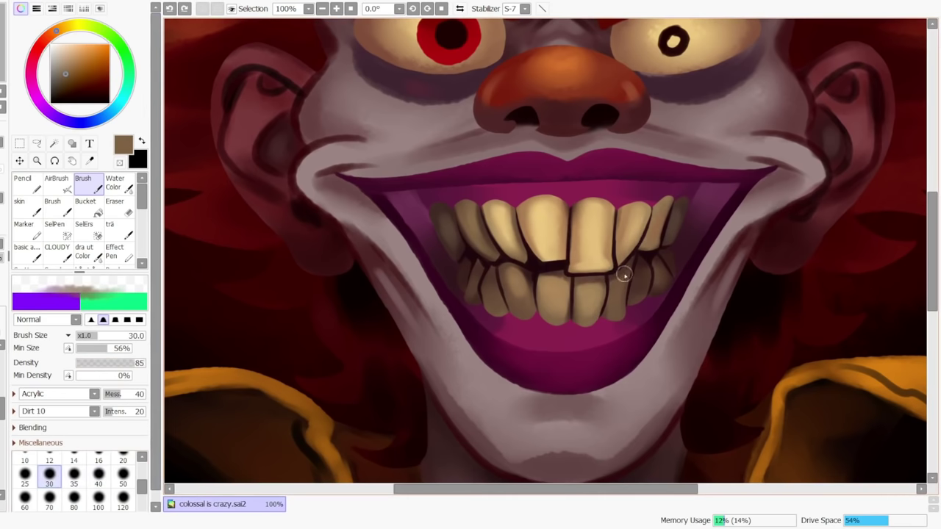
pyautogui.moveTo(624, 274); pyautogui.dragTo(613, 312)
pyautogui.hotkey('ctrl', 'z')
# Rework the gaps around the right upper and lower teeth with sampled dark browns at size 30, undoing unwanted strokes
pyautogui.keyDown('alt'); pyautogui.click(607, 280); pyautogui.keyUp('alt')
pyautogui.click(322, 8)
pyautogui.click(350, 8)
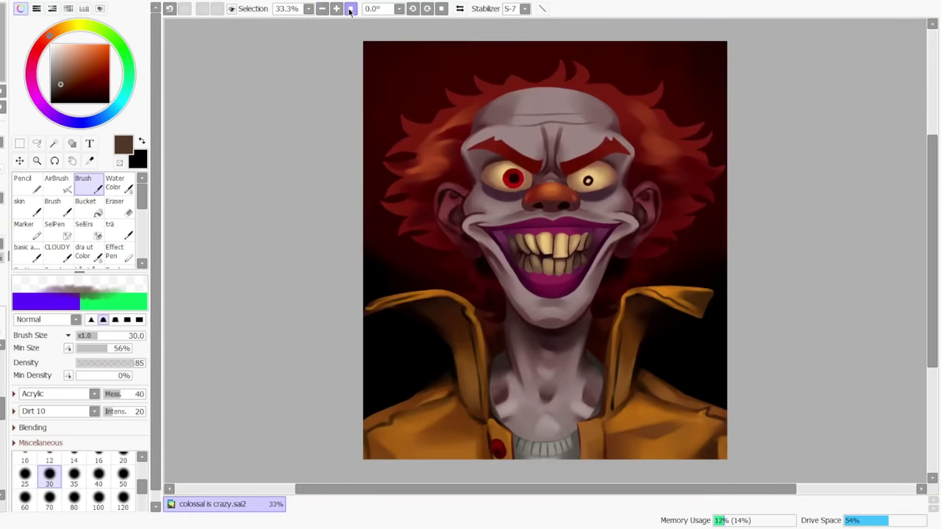
pyautogui.scroll(2, 545, 250)
pyautogui.keyDown('alt'); pyautogui.click(617, 276); pyautogui.keyUp('alt')
pyautogui.hotkey('ctrl', 'z')
pyautogui.moveTo(621, 266); pyautogui.dragTo(613, 290)
pyautogui.keyDown('alt'); pyautogui.click(625, 267); pyautogui.keyUp('alt')
pyautogui.keyDown('alt'); pyautogui.click(621, 264); pyautogui.keyUp('alt')
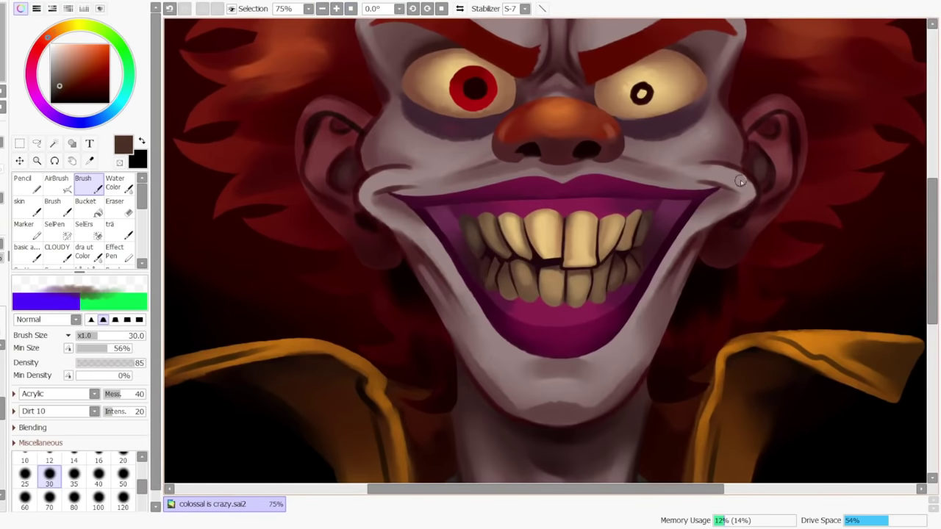
pyautogui.keyDown('alt'); pyautogui.click(630, 252); pyautogui.keyUp('alt')
pyautogui.hotkey('ctrl', 'z')
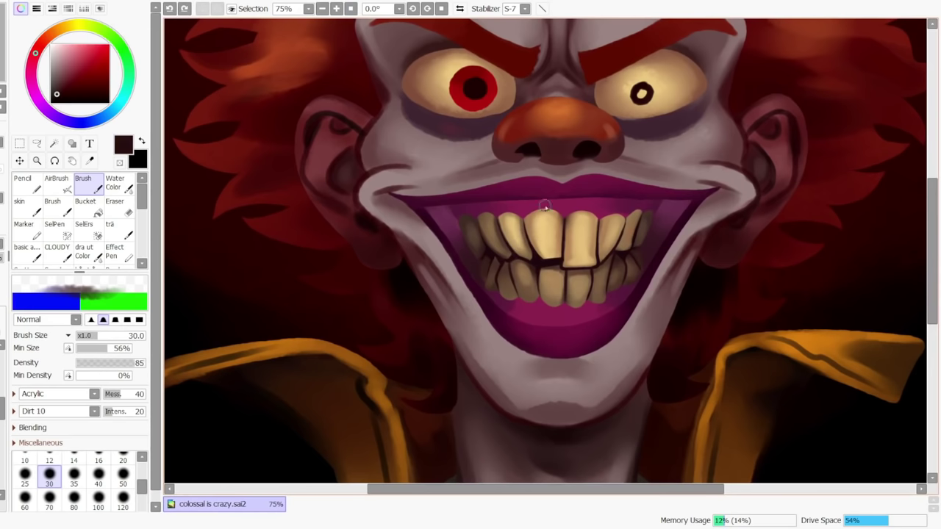
# Try to touch up the left and right side upper teeth with sampled brown and tan, undoing the strokes
pyautogui.keyDown('alt'); pyautogui.click(496, 219); pyautogui.keyUp('alt')
pyautogui.moveTo(491, 217); pyautogui.dragTo(477, 226)
pyautogui.keyDown('alt'); pyautogui.click(485, 217); pyautogui.keyUp('alt')
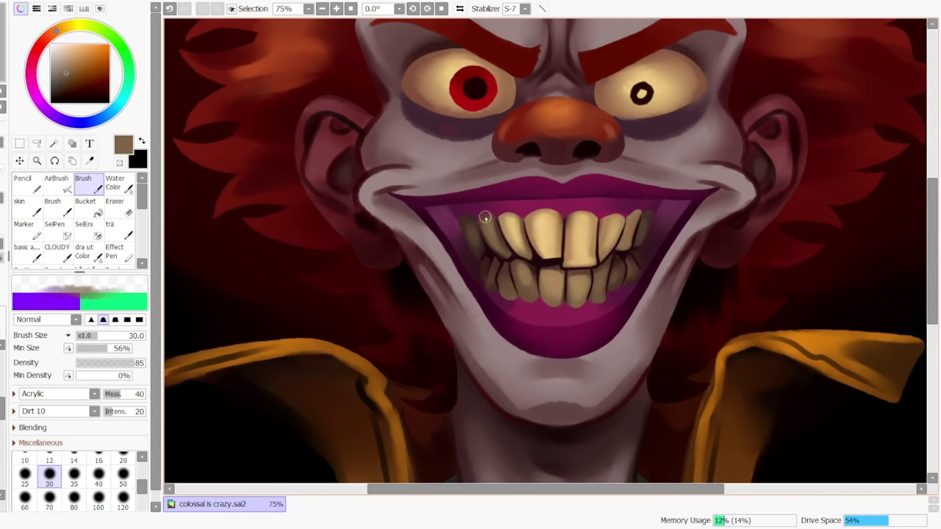
pyautogui.hotkey('ctrl', 'z')
pyautogui.keyDown('alt'); pyautogui.click(614, 231); pyautogui.keyUp('alt')
pyautogui.moveTo(613, 238); pyautogui.dragTo(604, 254)
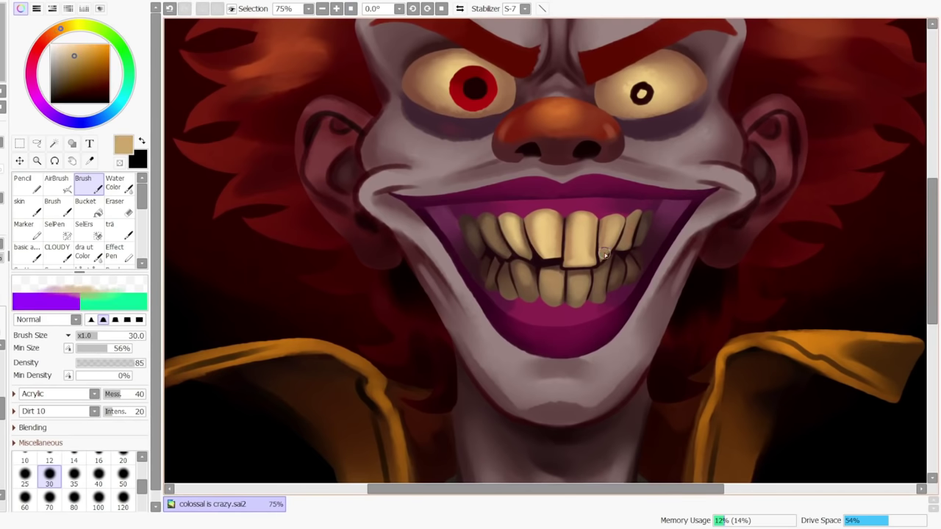
pyautogui.keyDown('alt'); pyautogui.click(619, 239); pyautogui.keyUp('alt')
pyautogui.hotkey('ctrl', 'z')
pyautogui.hotkey('ctrl', 'z')
pyautogui.click(350, 9)
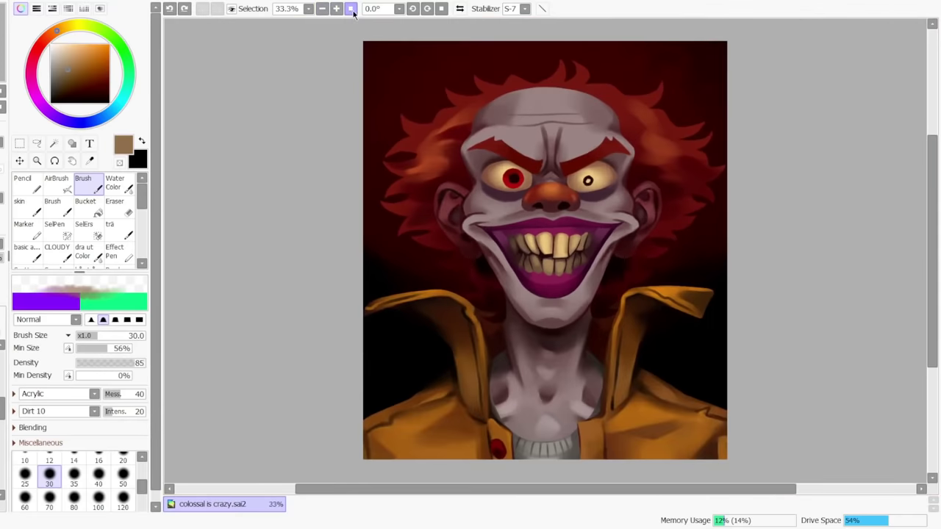
# Try to darken a gap between the right upper teeth with sampled dark brown at size 30, undoing the stroke
pyautogui.click(336, 9)
pyautogui.click(351, 9)
pyautogui.click(338, 9)
pyautogui.click(337, 9)
pyautogui.keyDown('alt'); pyautogui.click(615, 247); pyautogui.keyUp('alt')
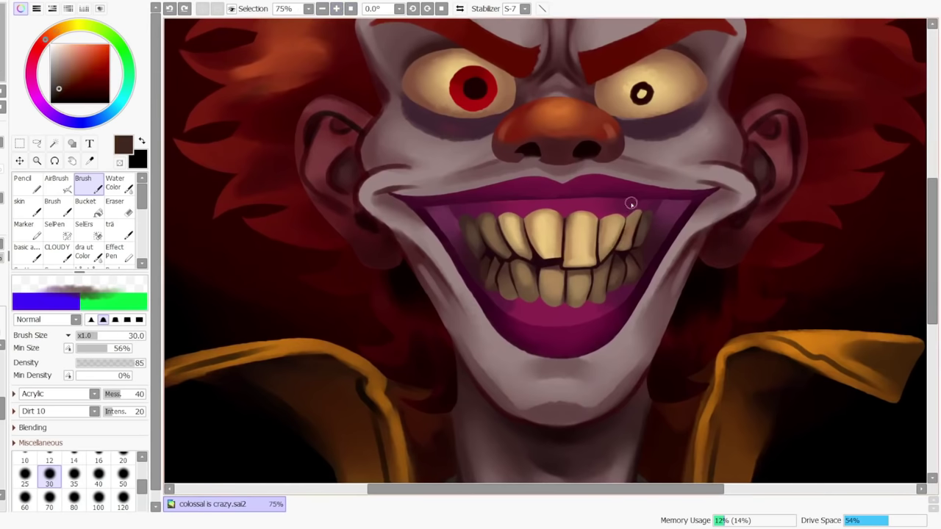
pyautogui.moveTo(631, 206); pyautogui.dragTo(623, 229)
pyautogui.hotkey('ctrl', 'z')
# Redraw the dark gaps between the right upper teeth at size 20 with Mess. 29, undoing the unwanted strokes
pyautogui.click(123, 460)
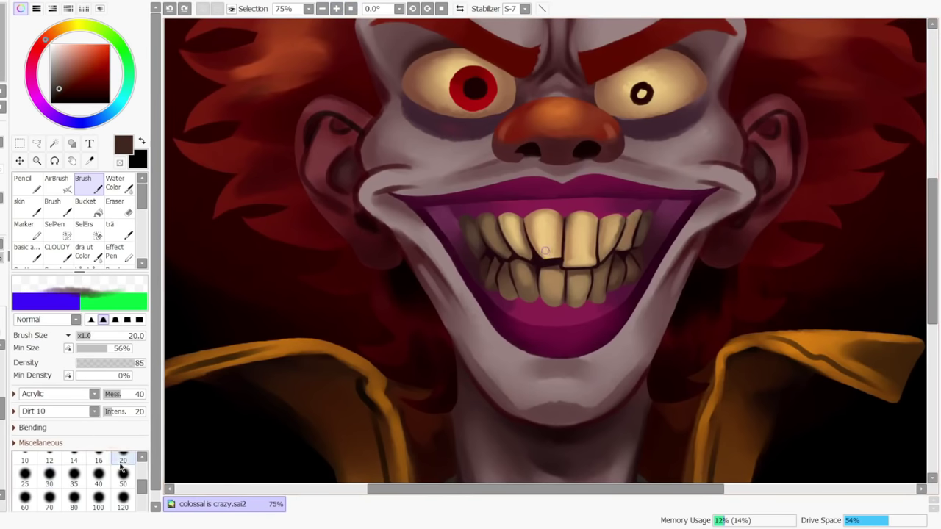
pyautogui.click(115, 397)
pyautogui.moveTo(115, 396); pyautogui.dragTo(117, 396)
pyautogui.moveTo(630, 215); pyautogui.dragTo(599, 272)
pyautogui.hotkey('ctrl', 'z')
pyautogui.hotkey('ctrl', 'z')
pyautogui.moveTo(644, 209); pyautogui.dragTo(631, 239)
pyautogui.hotkey('ctrl', 'z')
pyautogui.click(643, 214)
pyautogui.rightClick(639, 228)
pyautogui.rightClick(636, 234)
pyautogui.moveTo(644, 207); pyautogui.dragTo(628, 252)
pyautogui.hotkey('ctrl', 'z')
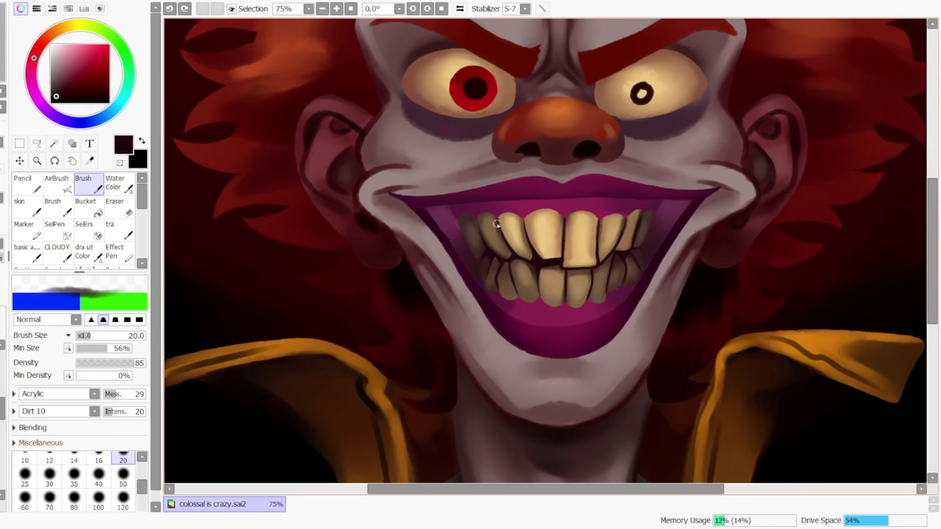
# Redefine the gap and shaded tip of the second-outermost left upper tooth with sampled browns at size 20
pyautogui.moveTo(493, 209); pyautogui.dragTo(507, 252)
pyautogui.hotkey('ctrl', 'z')
pyautogui.rightClick(506, 254)
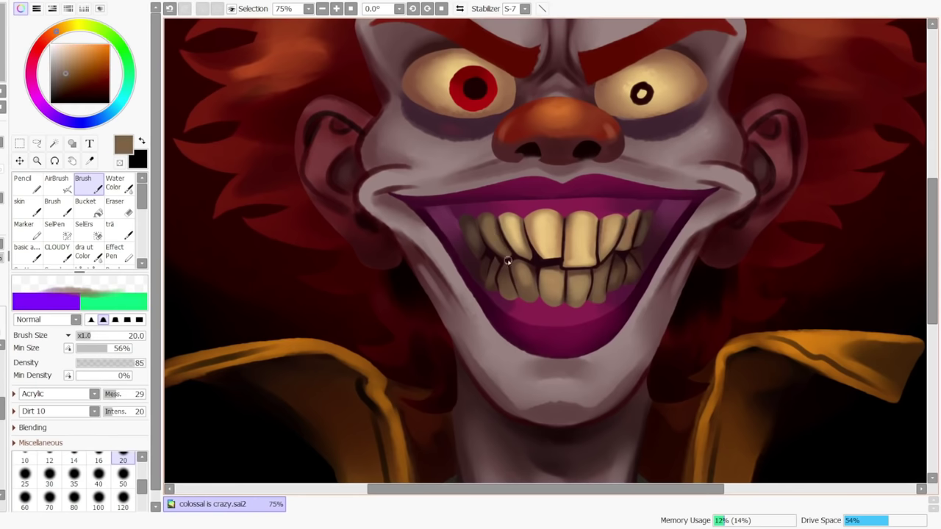
pyautogui.hotkey('ctrl', 'z')
pyautogui.keyDown('alt'); pyautogui.click(492, 244); pyautogui.keyUp('alt')
pyautogui.moveTo(500, 252); pyautogui.dragTo(494, 245)
pyautogui.keyDown('alt'); pyautogui.click(498, 249); pyautogui.keyUp('alt')
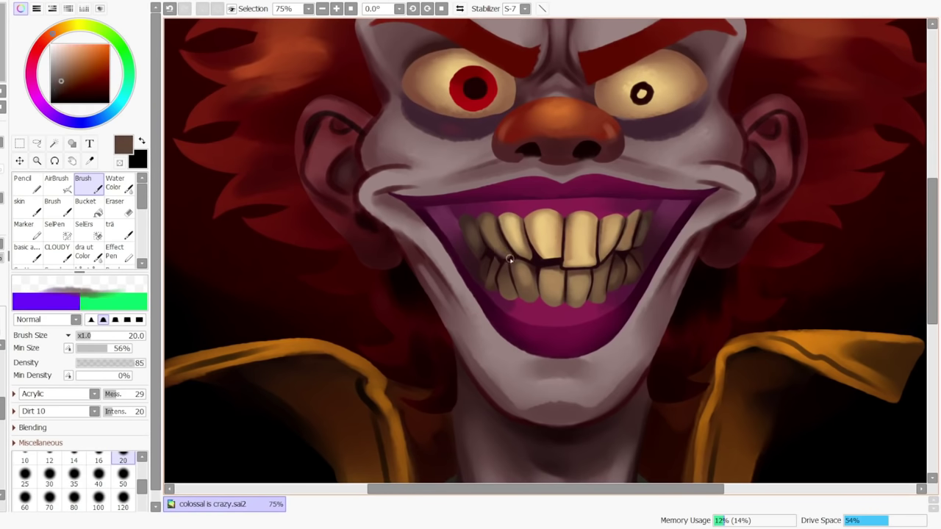
pyautogui.keyDown('alt'); pyautogui.click(508, 261); pyautogui.keyUp('alt')
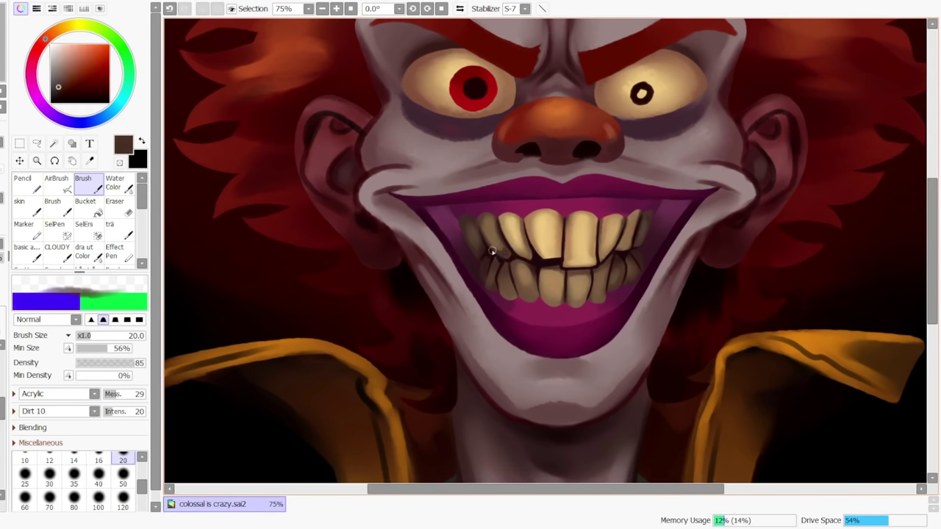
# Blend the shaded tip of that left upper tooth with the Water Color tool at size 25
pyautogui.click(123, 187)
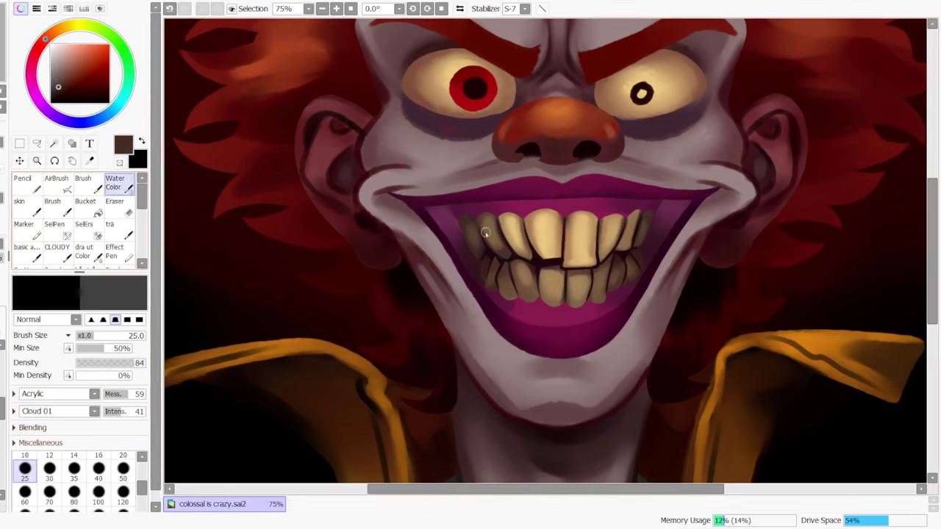
pyautogui.hotkey('ctrl', 'z')
pyautogui.moveTo(493, 241); pyautogui.dragTo(511, 259)
# Refine the dark gaps around the central and left lower teeth using the Brush at size 20 with sampled dark brown
pyautogui.click(321, 9)
pyautogui.click(322, 9)
pyautogui.click(322, 9)
pyautogui.click(336, 10)
pyautogui.click(350, 10)
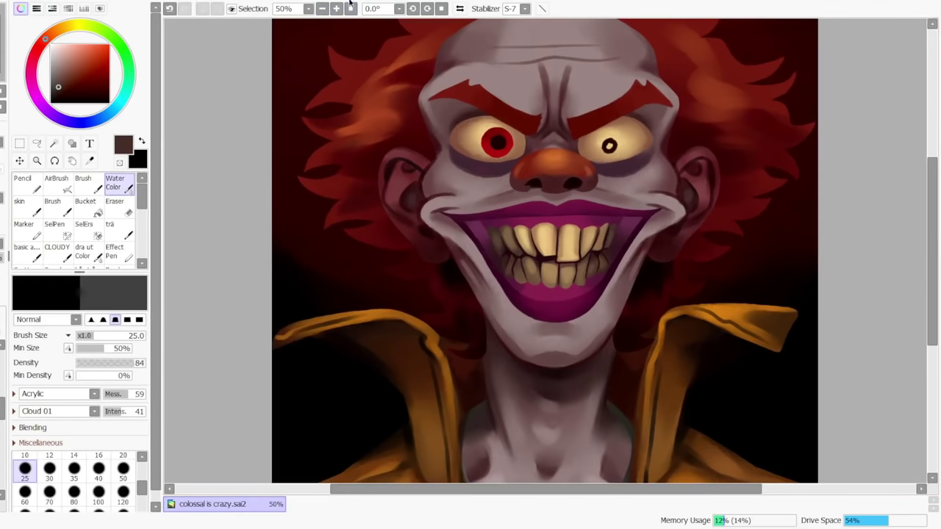
pyautogui.click(335, 8)
pyautogui.click(336, 8)
pyautogui.press('b')
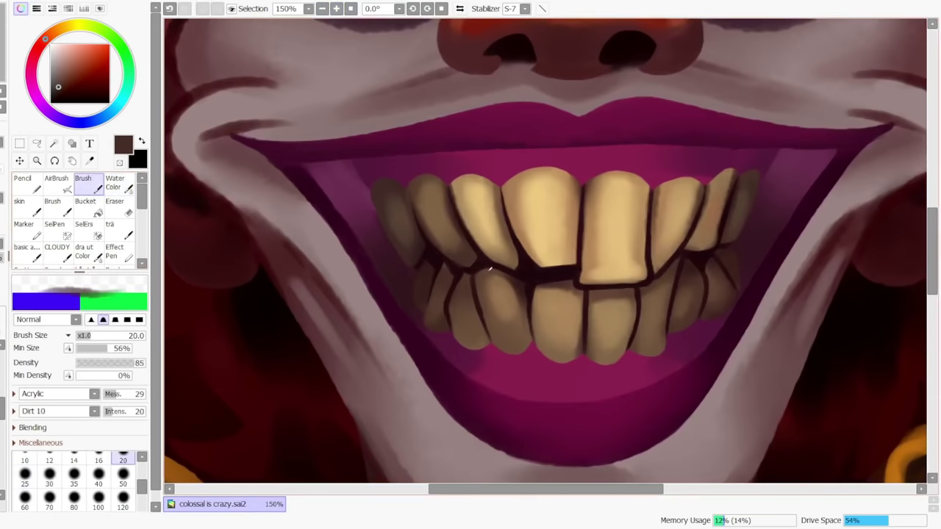
pyautogui.rightClick(563, 278)
pyautogui.rightClick(589, 292)
pyautogui.keyDown('alt'); pyautogui.click(535, 340); pyautogui.keyUp('alt')
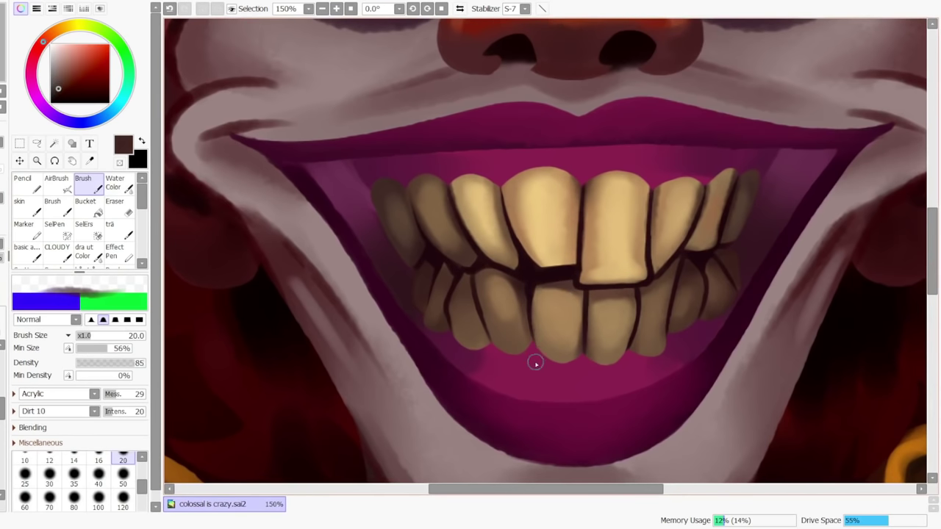
# Touch up the right upper teeth with sampled tan and dark brown, undoing the stroke beside the front tooth
pyautogui.keyDown('alt'); pyautogui.click(705, 173); pyautogui.keyUp('alt')
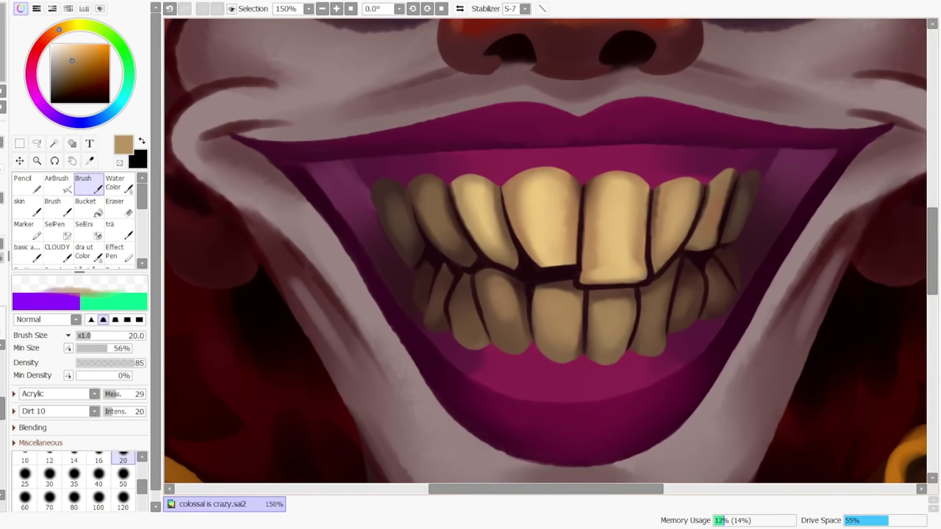
pyautogui.keyDown('alt'); pyautogui.click(653, 211); pyautogui.keyUp('alt')
pyautogui.moveTo(655, 189); pyautogui.dragTo(645, 252)
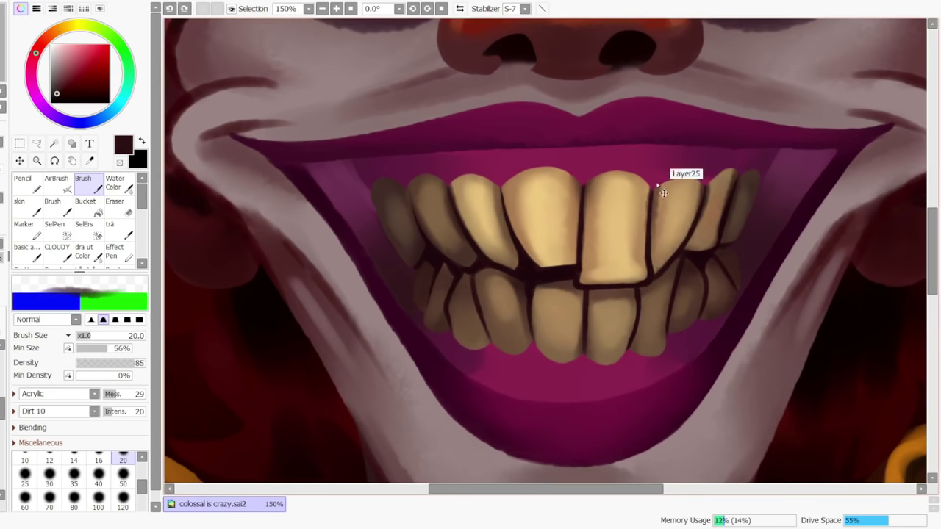
pyautogui.hotkey('ctrl', 'z')
# Lighten the left upper canine with sampled tans and blend its edges with the Water Color tool at size 25
pyautogui.keyDown('alt'); pyautogui.click(488, 254); pyautogui.keyUp('alt')
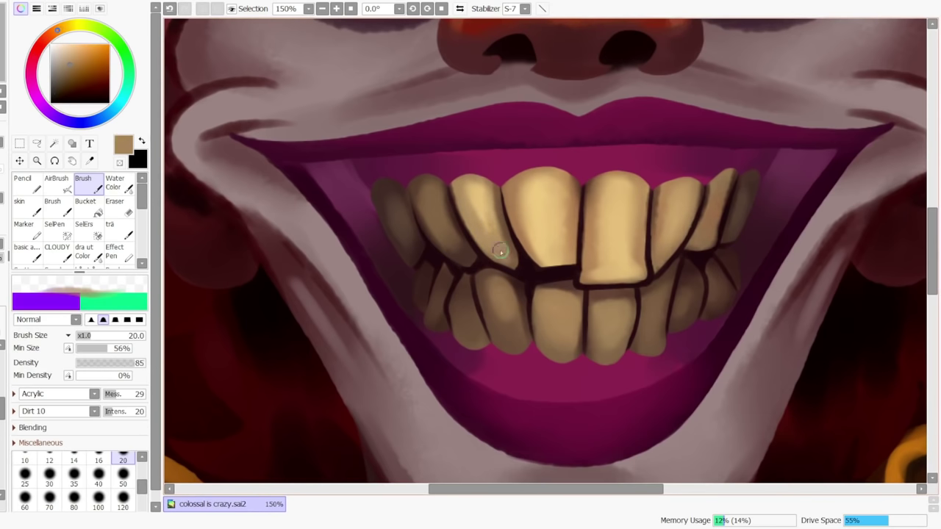
pyautogui.keyDown('alt'); pyautogui.click(477, 205); pyautogui.keyUp('alt')
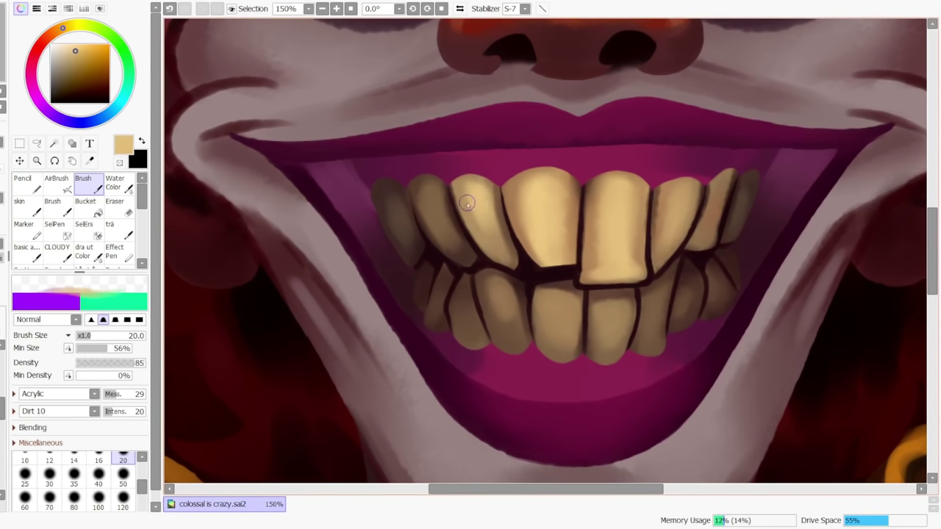
pyautogui.click(131, 183)
pyautogui.keyDown('ctrl'); pyautogui.keyDown('shift'); pyautogui.click(504, 194); pyautogui.keyUp('shift'); pyautogui.keyUp('ctrl')
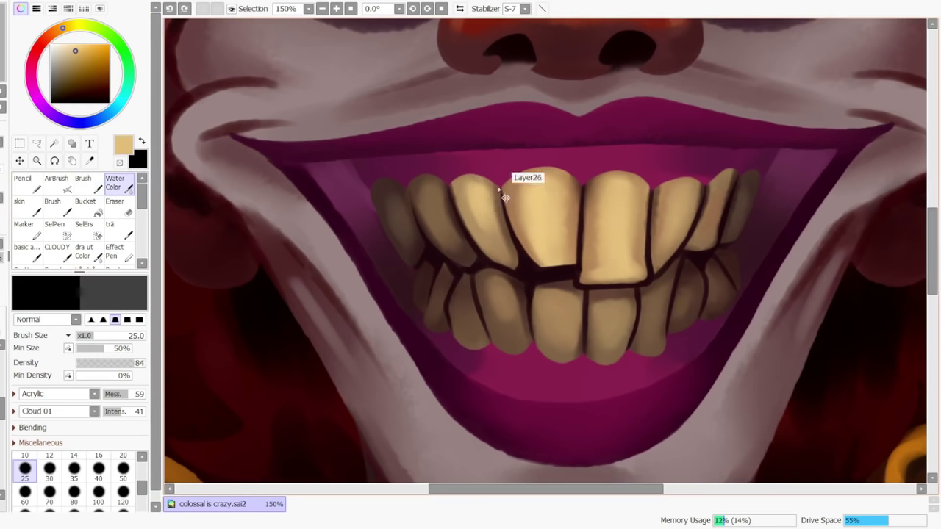
pyautogui.moveTo(503, 194); pyautogui.dragTo(506, 243)
pyautogui.moveTo(455, 170); pyautogui.dragTo(473, 236)
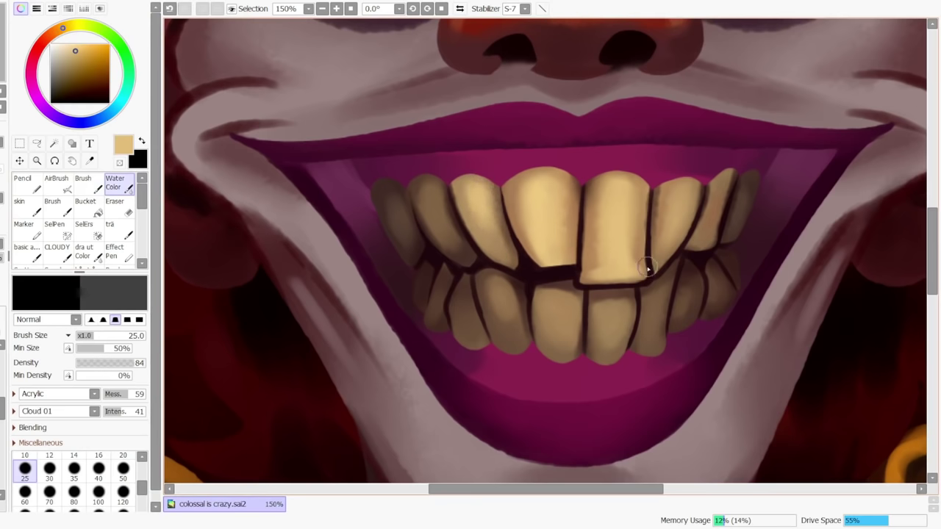
# Deepen the shading and gap beside the second-outermost left upper tooth using the Brush with sampled browns at size 20
pyautogui.click(323, 9)
pyautogui.click(322, 9)
pyautogui.click(323, 9)
pyautogui.click(322, 9)
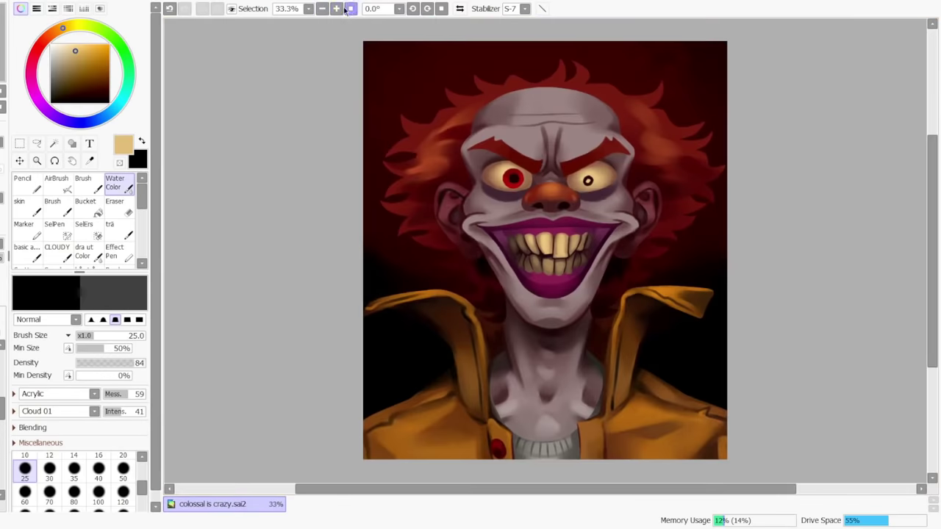
pyautogui.click(350, 9)
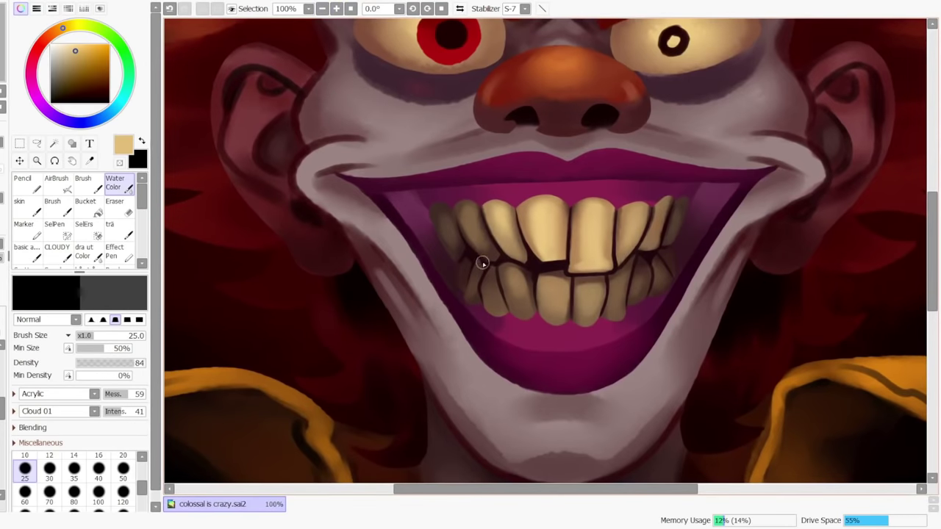
pyautogui.click(84, 182)
pyautogui.rightClick(471, 222)
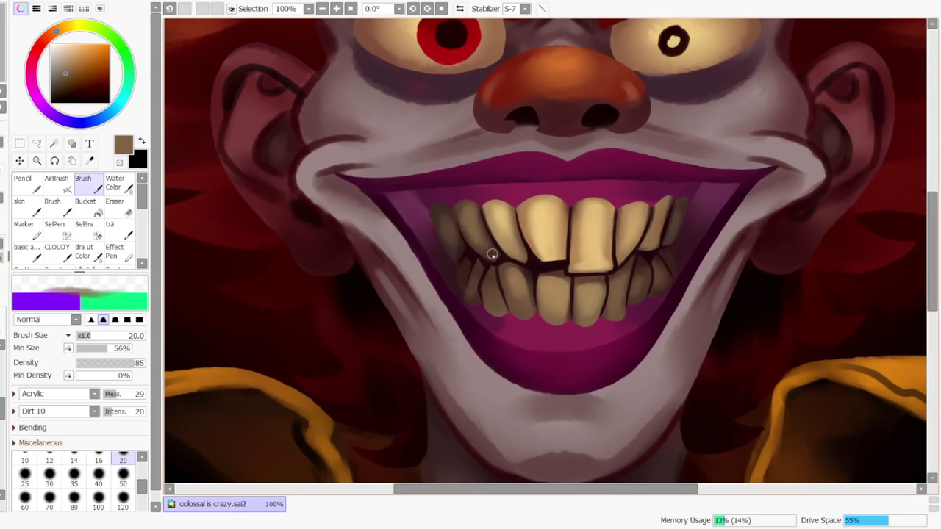
pyautogui.keyDown('alt'); pyautogui.click(493, 251); pyautogui.keyUp('alt')
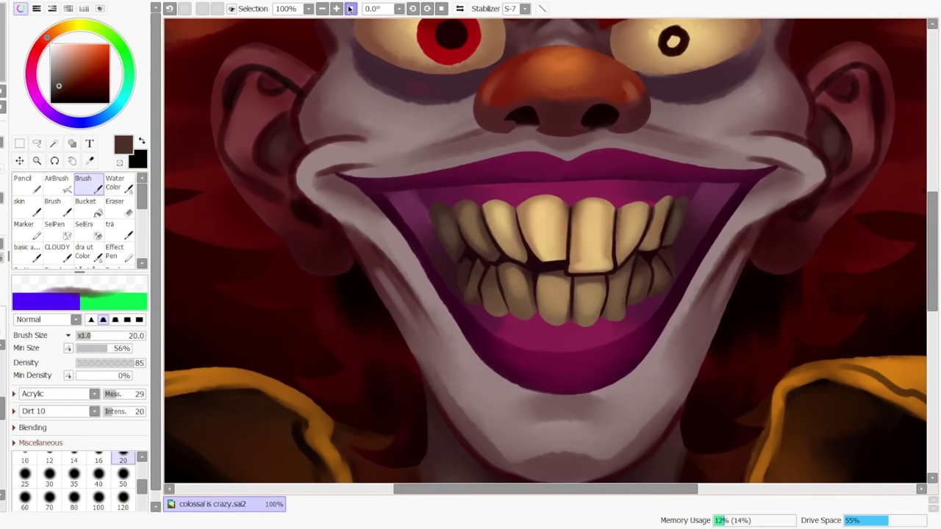
pyautogui.keyDown('alt'); pyautogui.click(496, 261); pyautogui.keyUp('alt')
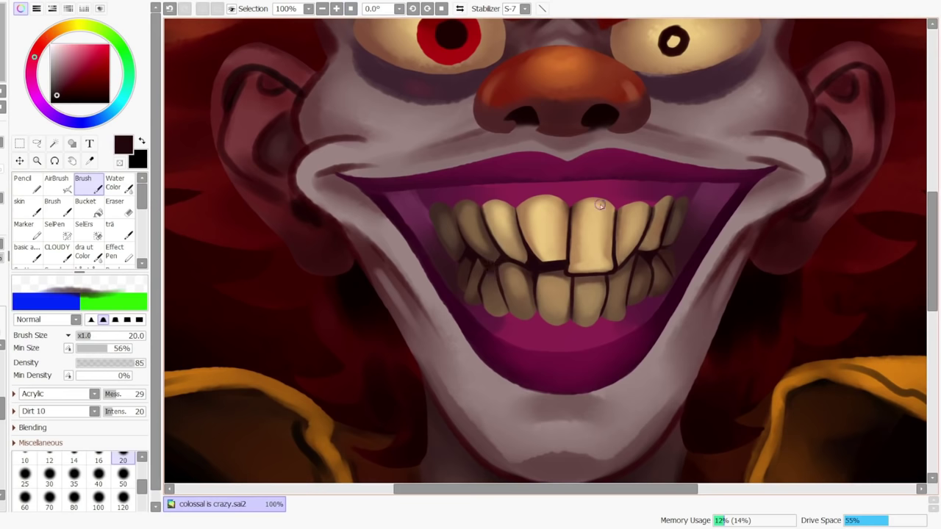
# Touch up the gap above the right lower teeth and darken the outermost left teeth with sampled dark browns
pyautogui.hotkey('ctrl', 'z')
pyautogui.keyDown('alt'); pyautogui.click(638, 269); pyautogui.keyUp('alt')
pyautogui.click(642, 270)
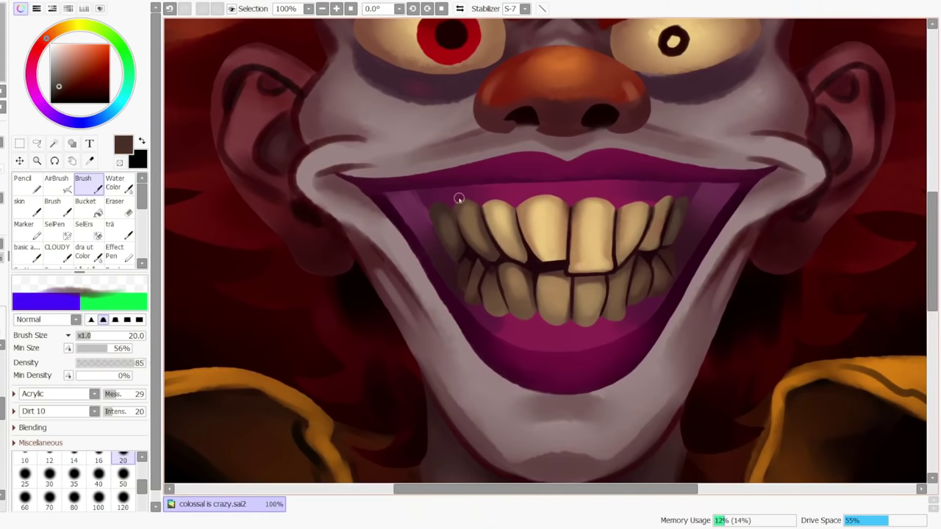
pyautogui.moveTo(461, 244); pyautogui.dragTo(464, 250)
pyautogui.keyDown('alt'); pyautogui.click(468, 216); pyautogui.keyUp('alt')
pyautogui.keyDown('alt'); pyautogui.click(438, 207); pyautogui.keyUp('alt')
pyautogui.keyDown('alt'); pyautogui.click(441, 251); pyautogui.keyUp('alt')
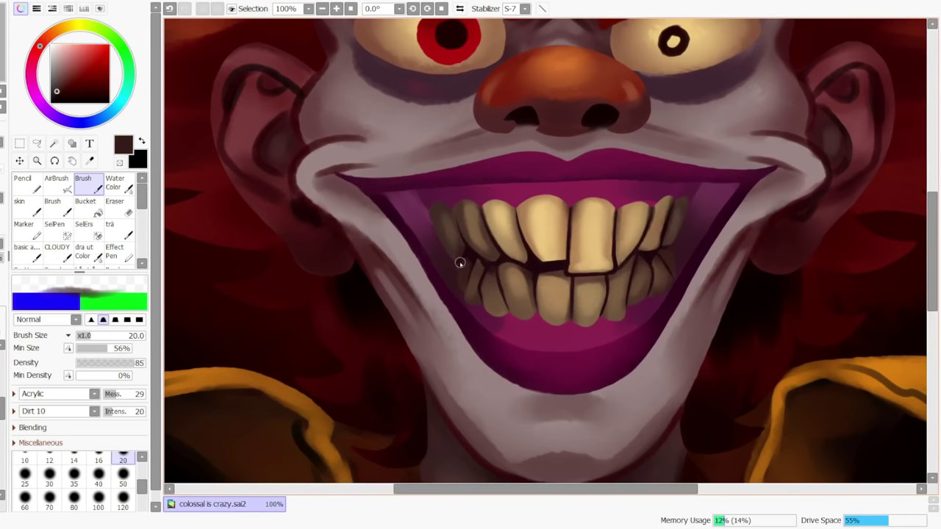
# Try to darken the gap between the central lower teeth with sampled dark brown at size 20, undoing the strokes
pyautogui.click(322, 8)
pyautogui.click(110, 181)
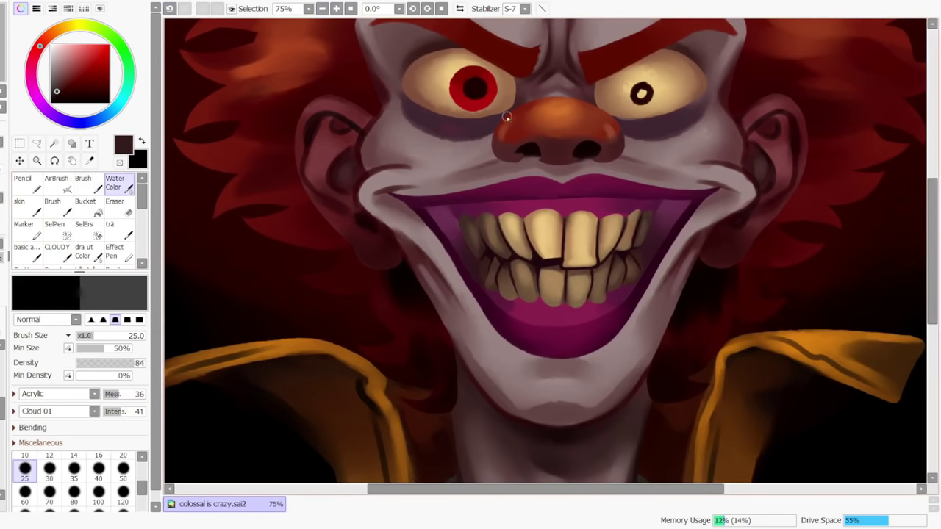
pyautogui.click(88, 184)
pyautogui.rightClick(561, 258)
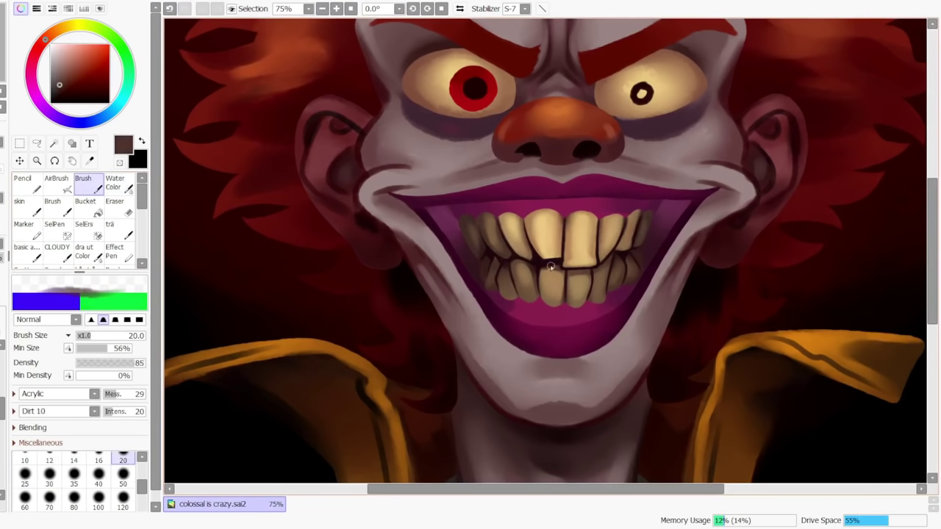
pyautogui.hotkey('ctrl', 'z')
pyautogui.moveTo(553, 266)
pyautogui.mouseDown()
pyautogui.moveTo(569, 277)
pyautogui.moveTo(565, 302)
pyautogui.mouseUp()
pyautogui.hotkey('ctrl', 'z')
pyautogui.hotkey('ctrl', 'z')
pyautogui.hotkey('ctrl', 'z')
# Redefine the gap between the two upper front teeth with sampled dark brown at size 20
pyautogui.rightClick(570, 269)
pyautogui.hotkey('ctrl', 'z')
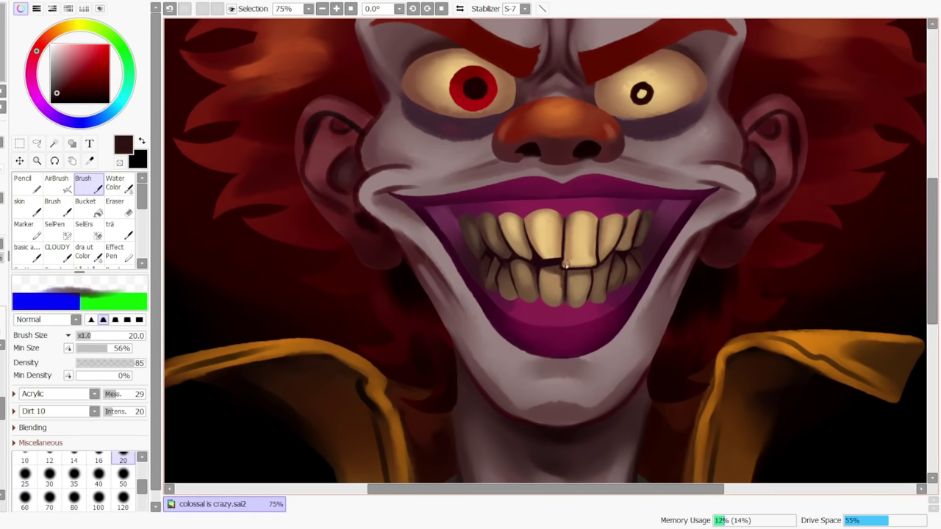
pyautogui.moveTo(565, 218); pyautogui.dragTo(560, 256)
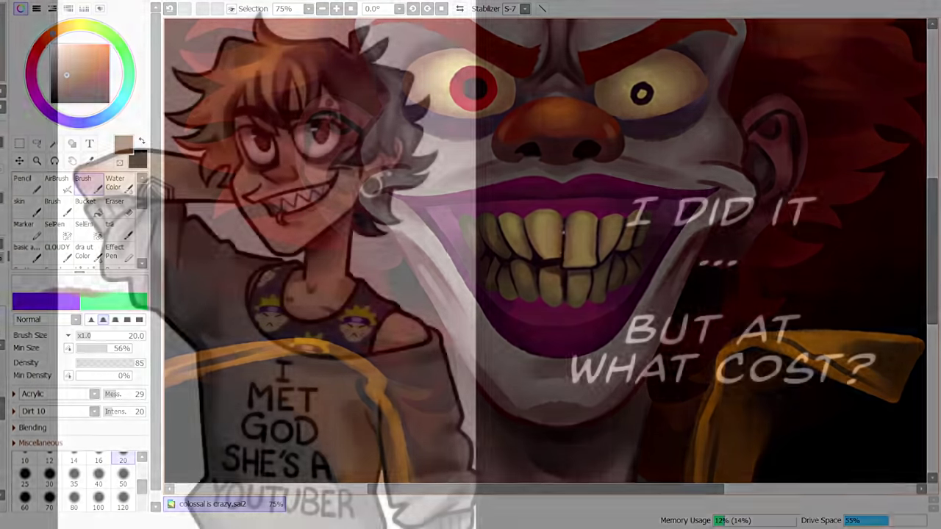